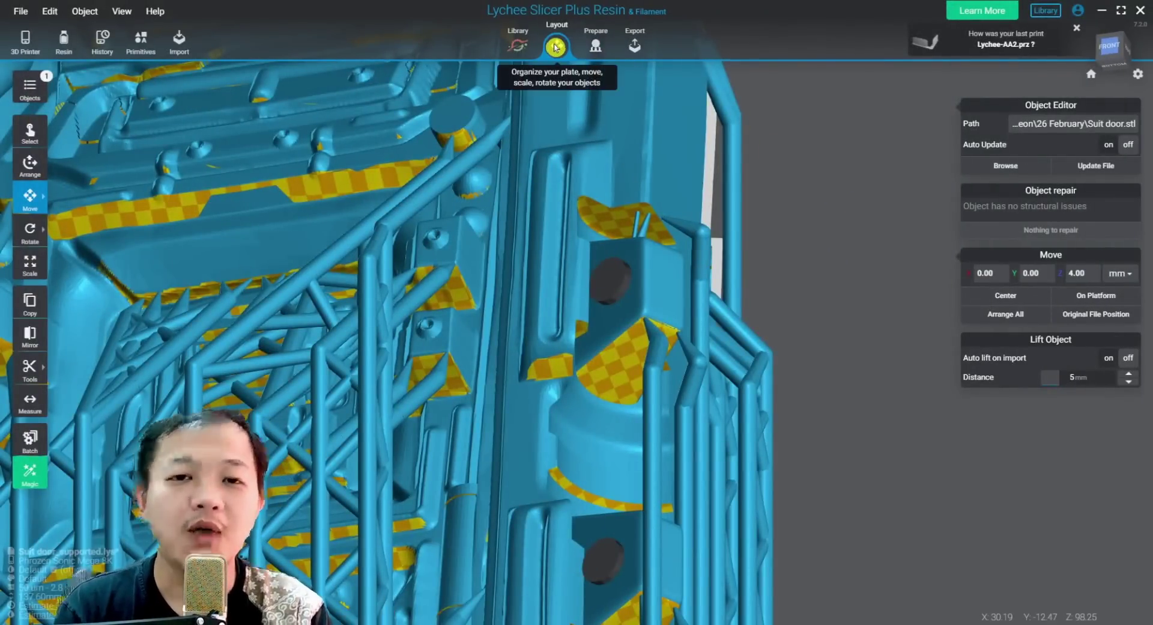
Enter support preparation and examine the management options available for the Light support preset
click(594, 46)
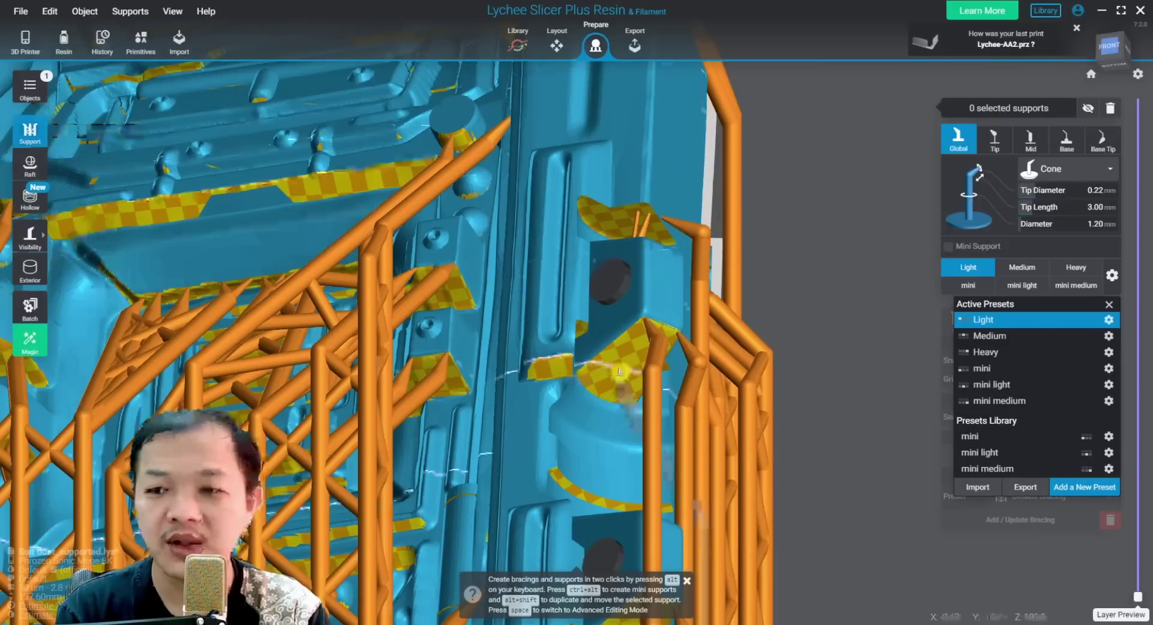
click(1110, 304)
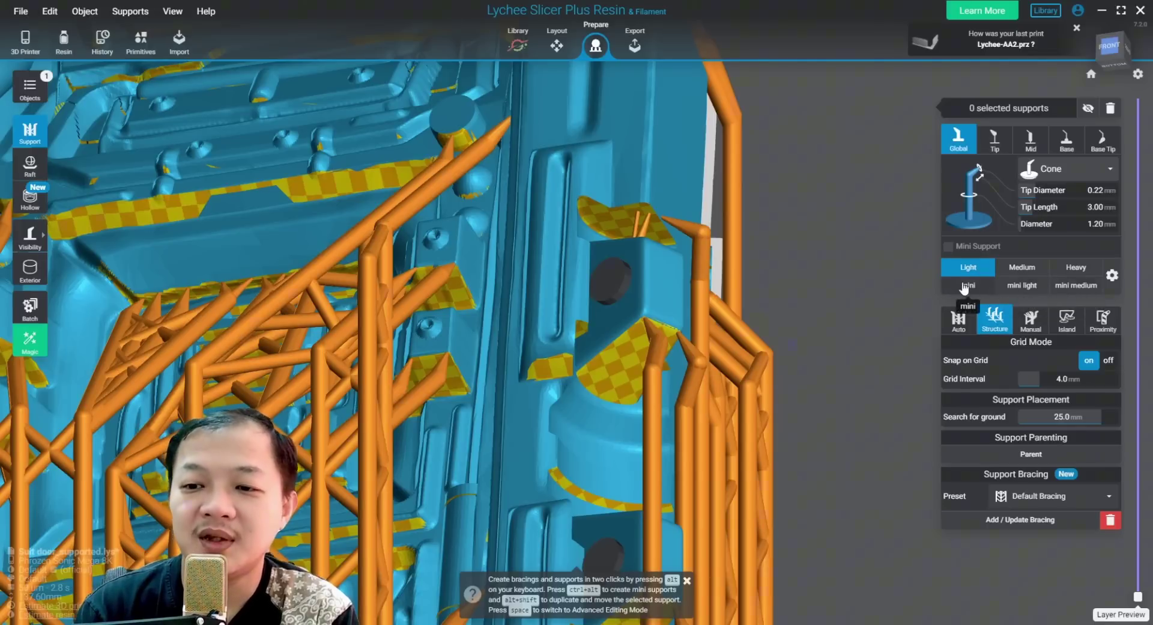
click(1112, 277)
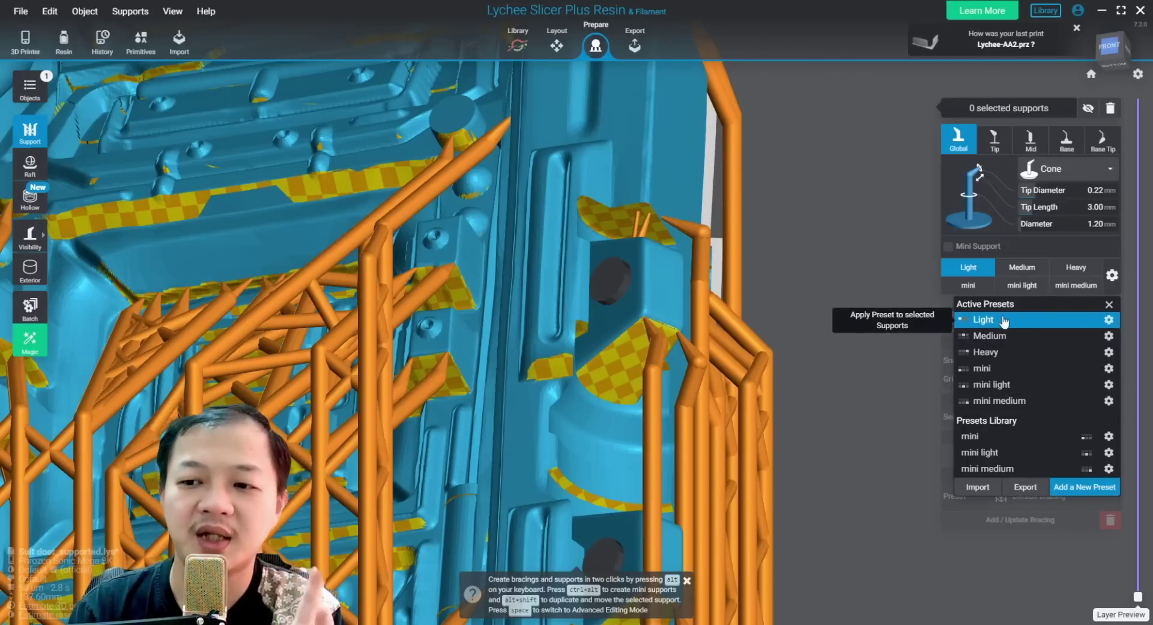
click(1109, 320)
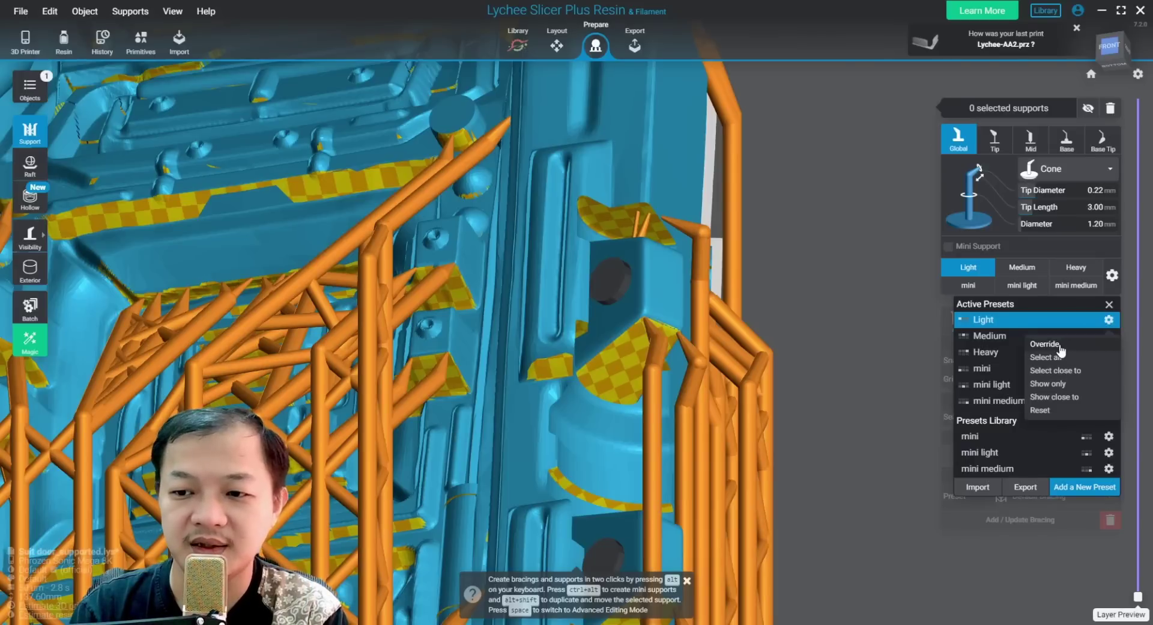
click(863, 314)
click(1109, 305)
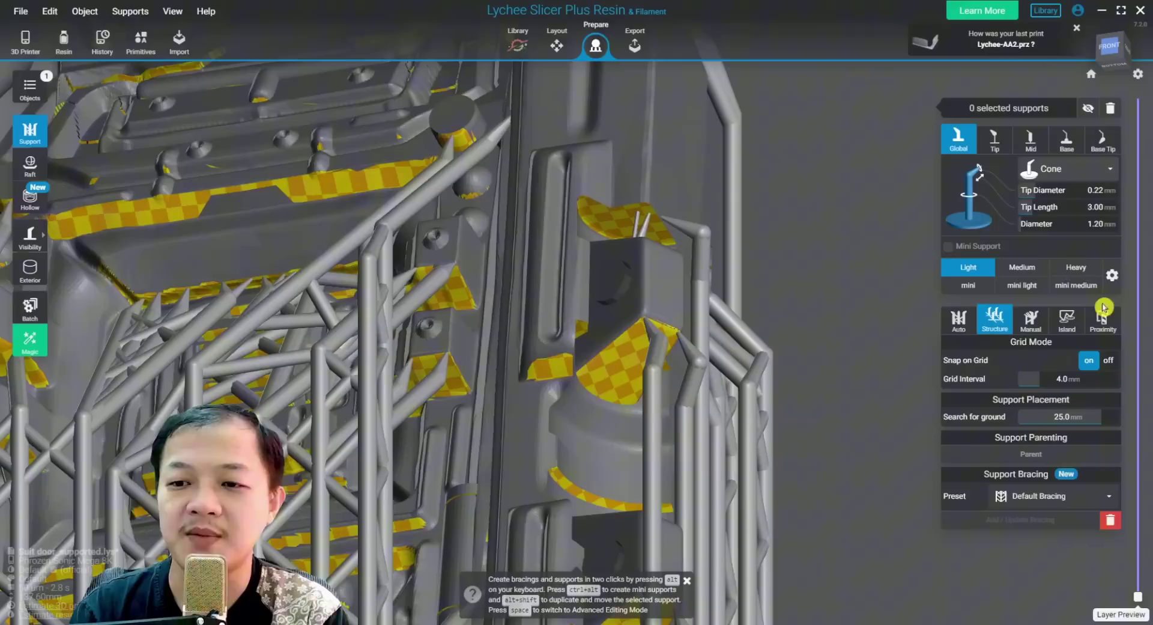
Try a 0.60 mm tip diameter on the Light preset, and reload the preset's stored settings
click(1088, 191)
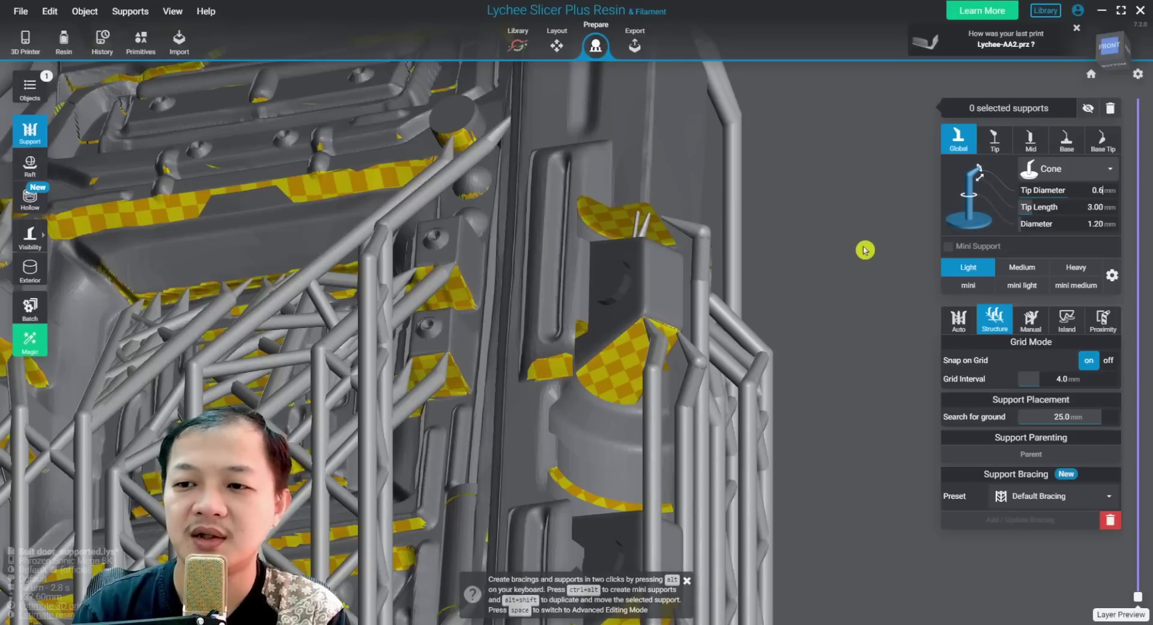
key(Return)
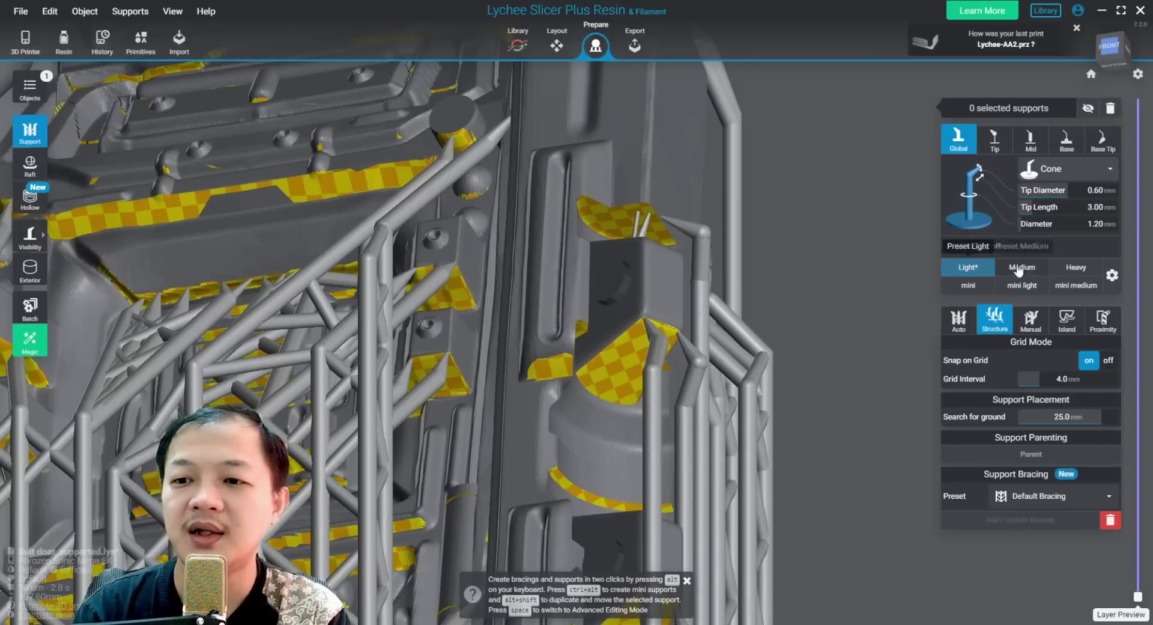
click(972, 267)
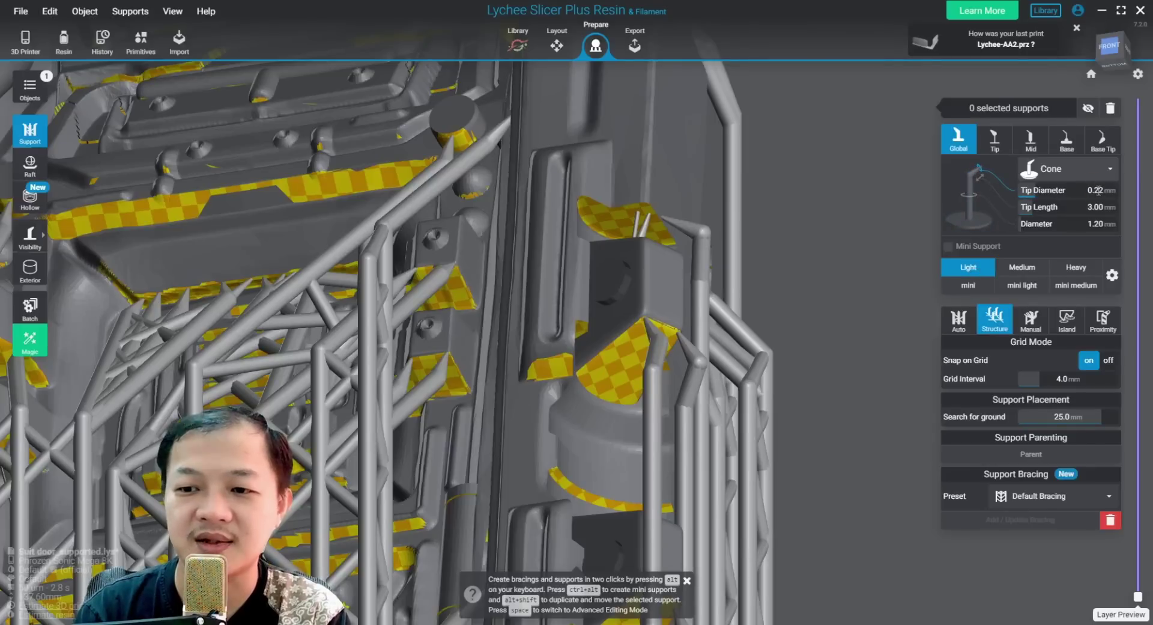
Set the support tip diameter to 0.60 mm and override the Light preset with it
click(1022, 284)
click(1113, 275)
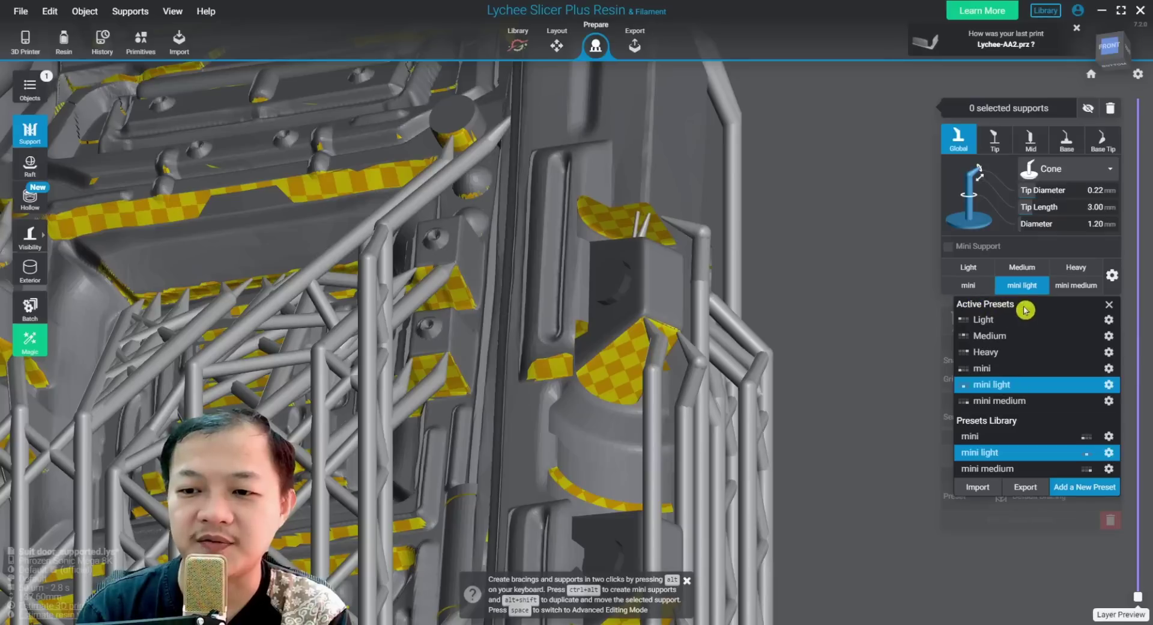
click(1096, 190)
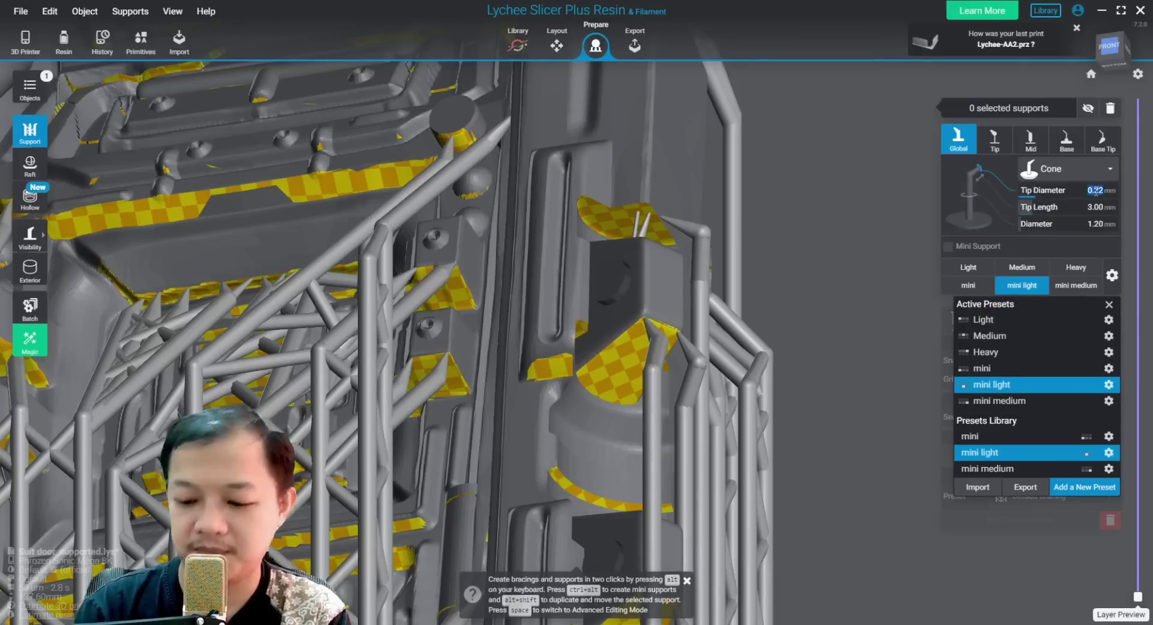
text(0.6)
key(Return)
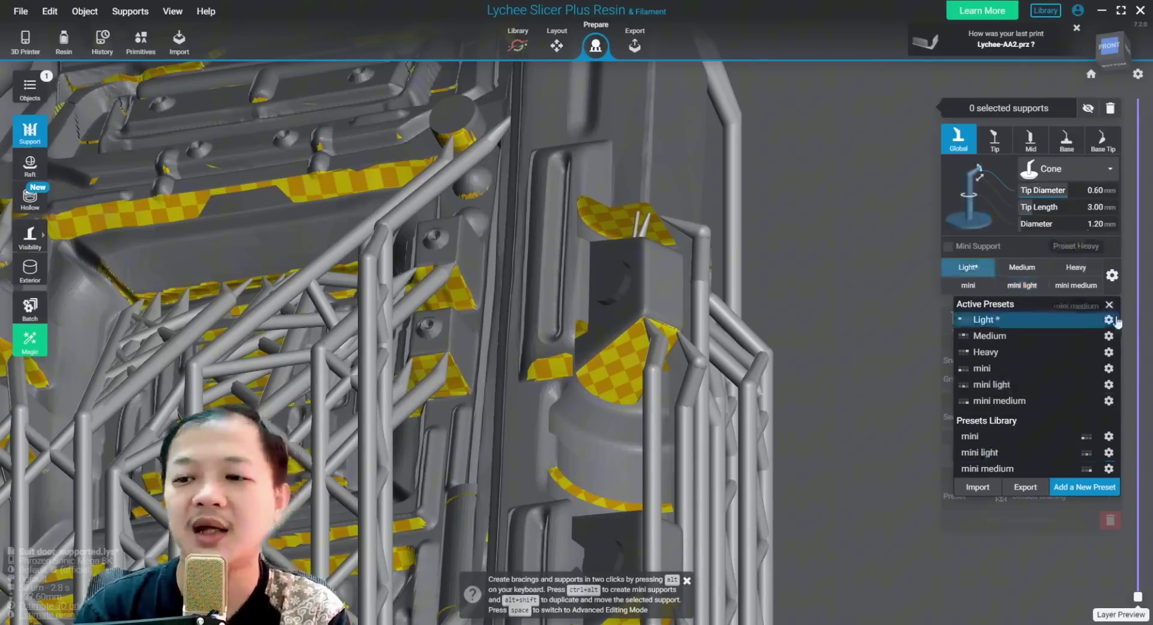
click(1109, 319)
click(1066, 346)
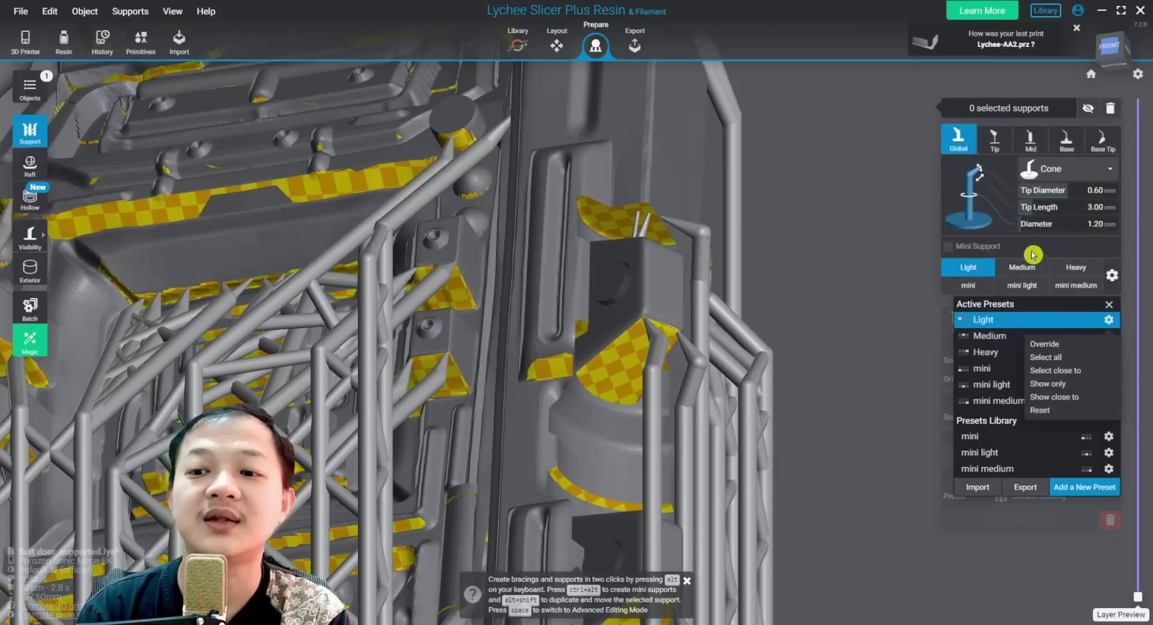
Switch between the Medium and Light presets to check Light's stored tip diameter and its management options
click(1024, 269)
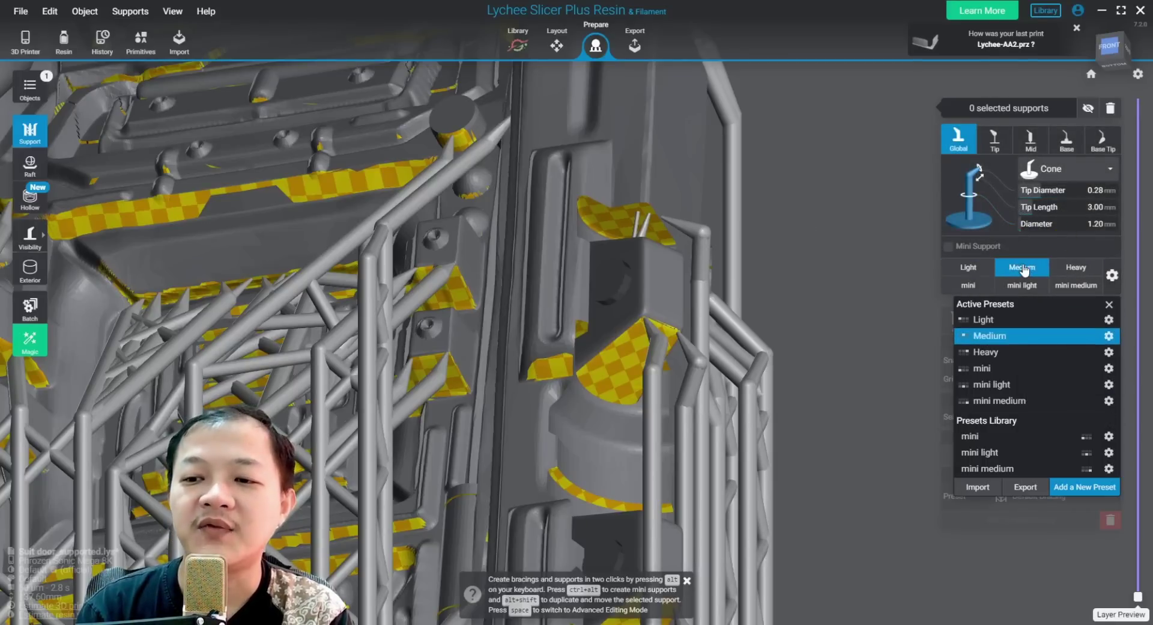
click(969, 266)
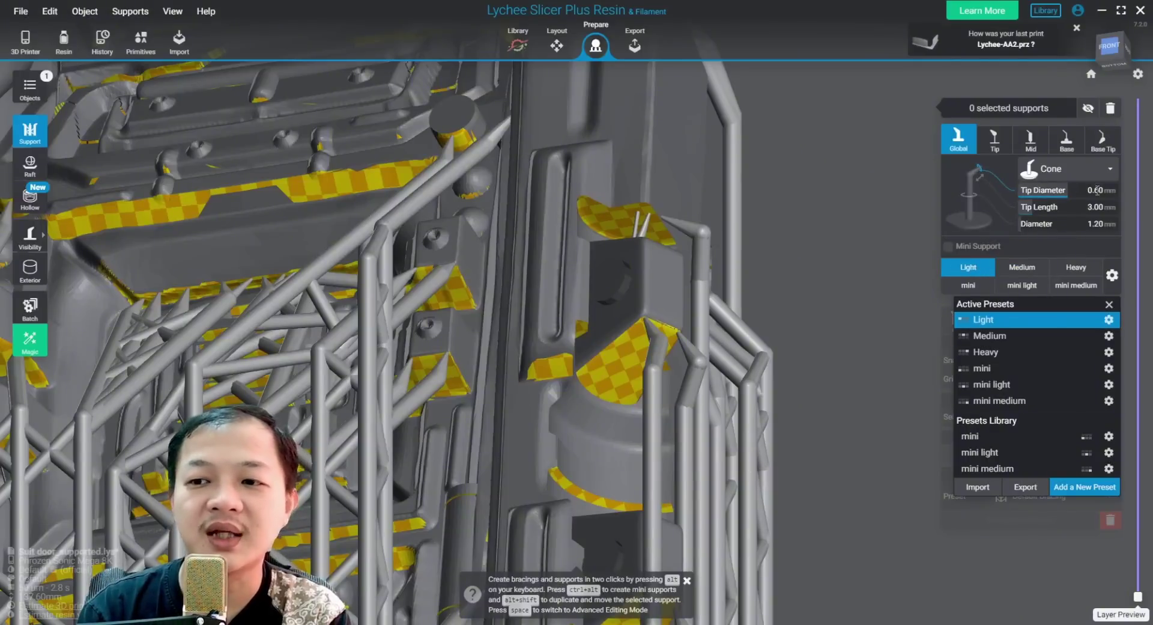
click(1096, 191)
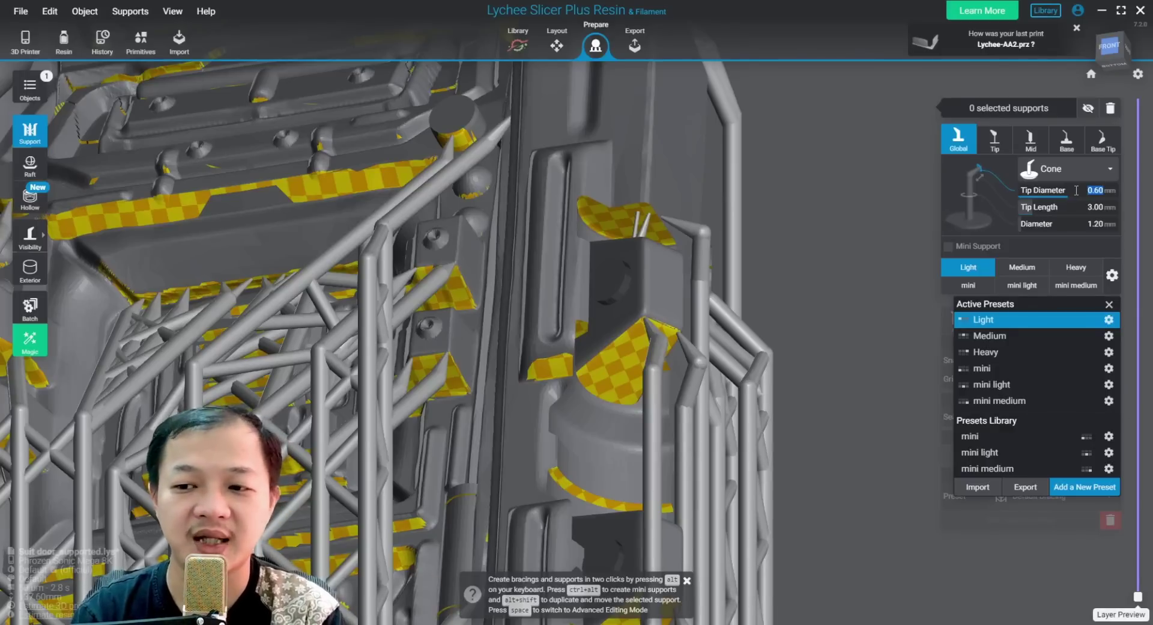
click(1109, 319)
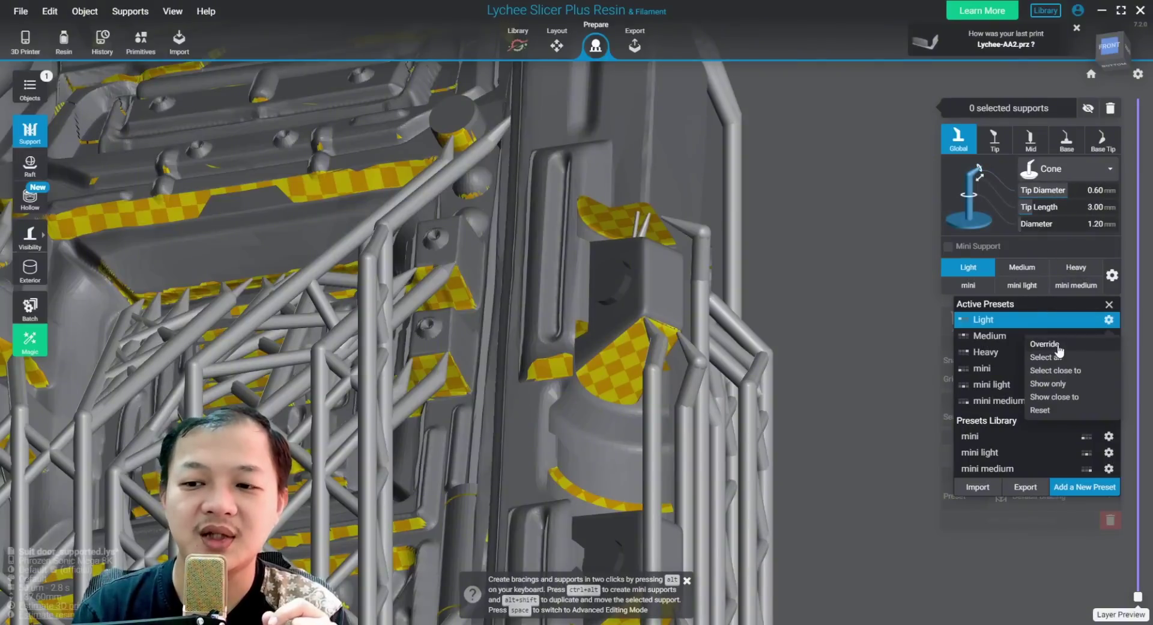
click(1043, 245)
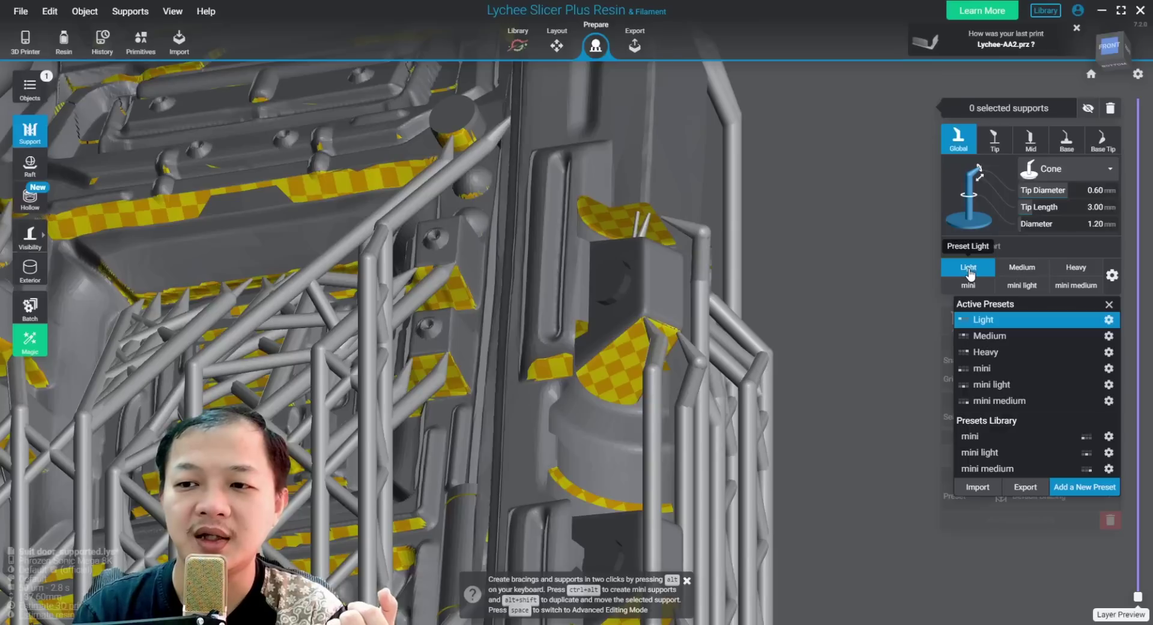
Set the tip diameter to 0.22 mm and override the Light preset with it
click(1095, 190)
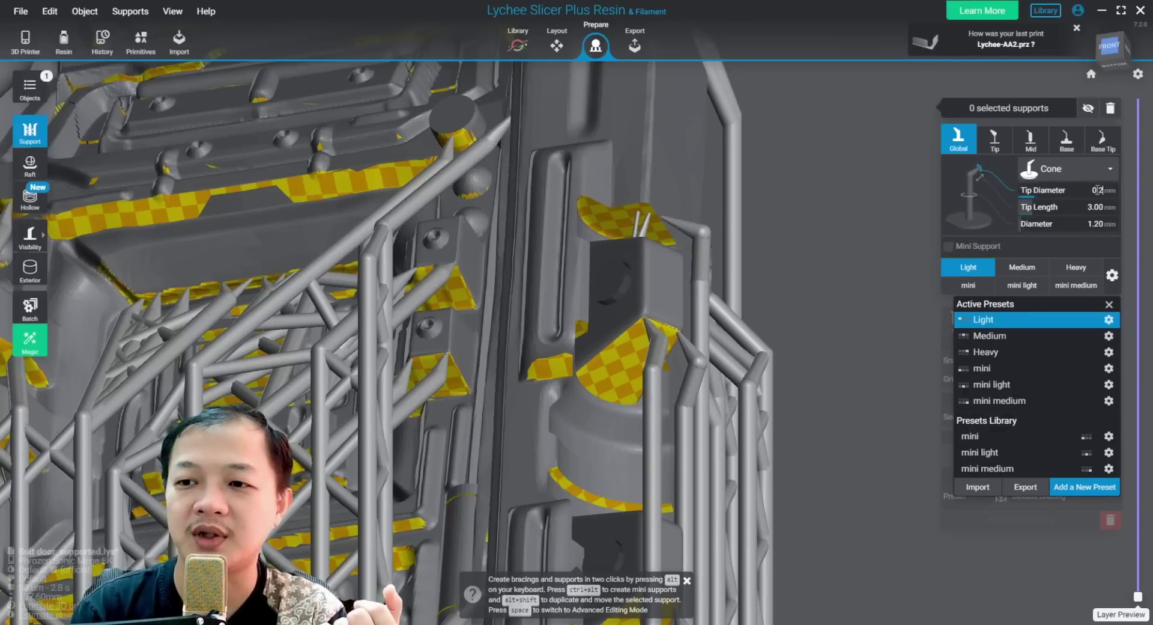
click(1091, 253)
click(1109, 320)
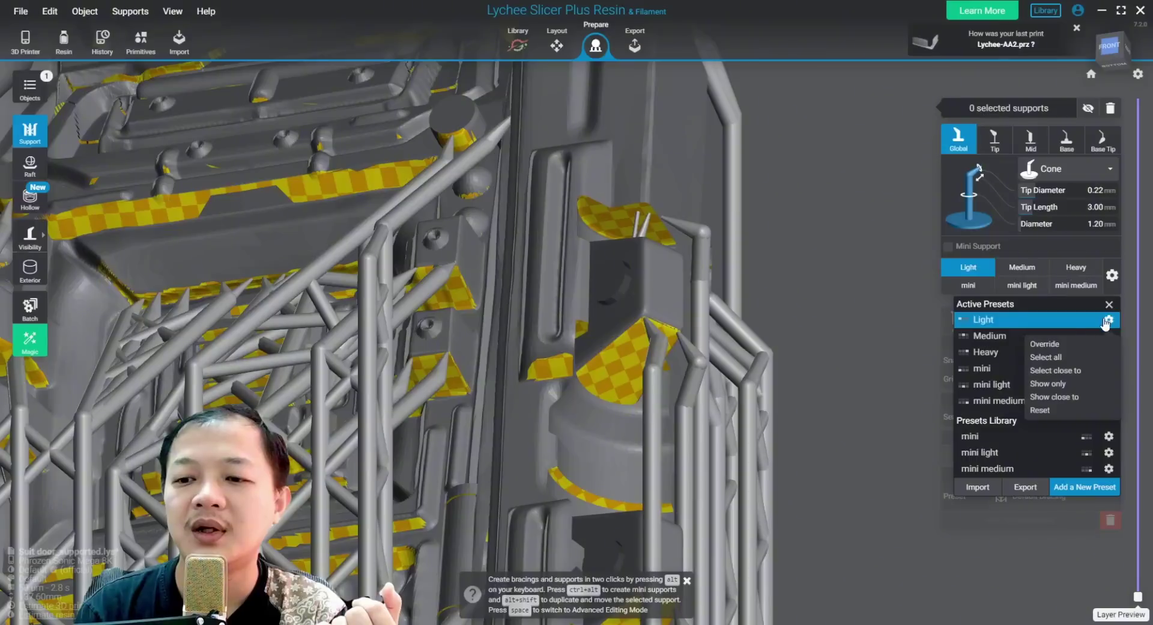
click(1070, 345)
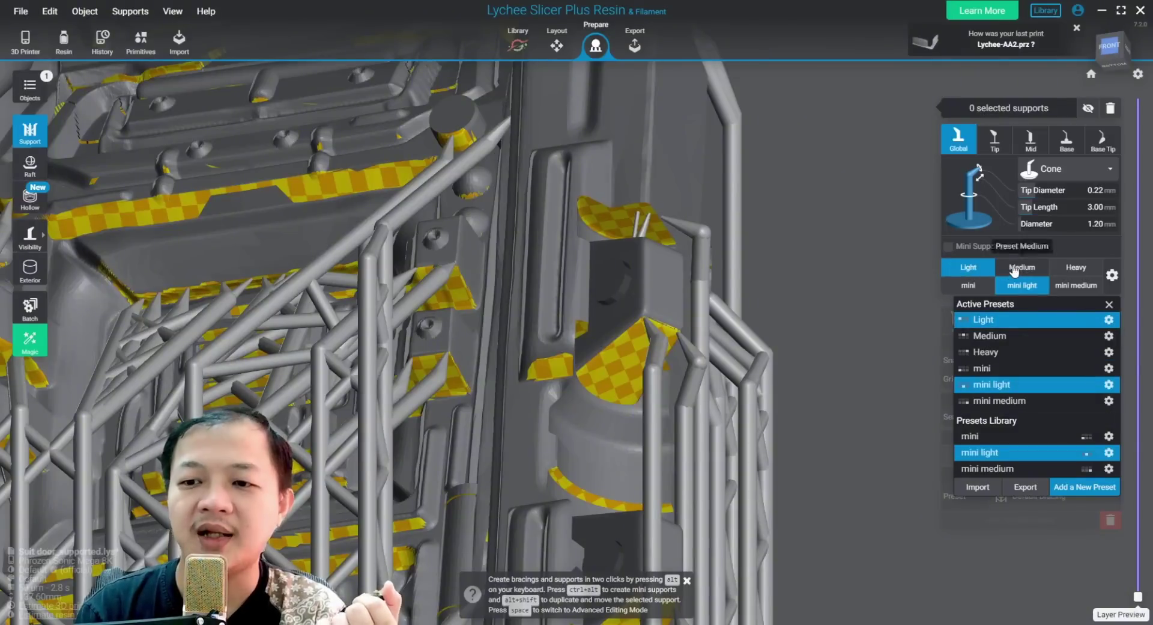
Compare the tip diameters of the Medium and Light presets, finishing with Light active
click(1019, 268)
click(974, 268)
click(1022, 268)
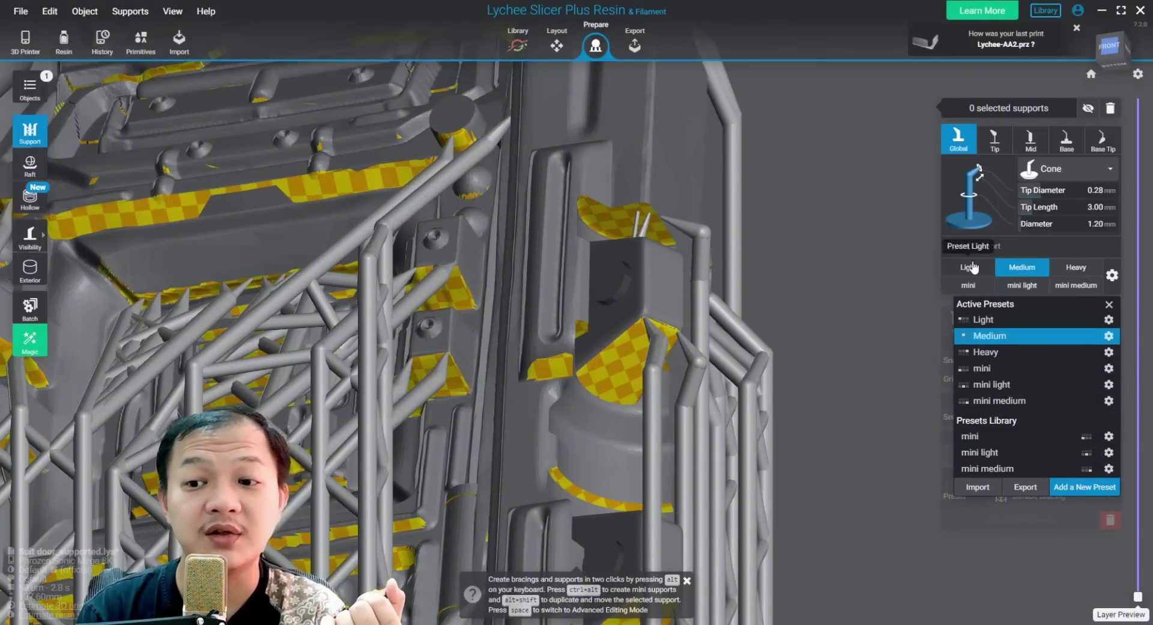
click(973, 267)
click(974, 267)
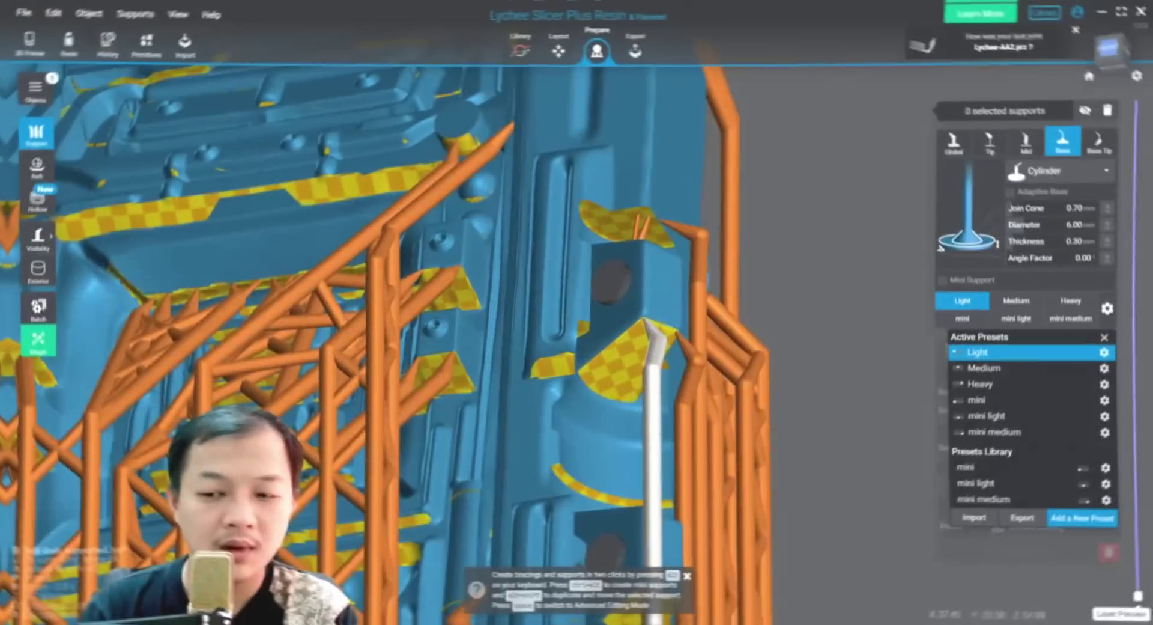
Close the preset manager and compare the base settings across the regular and mini presets, finishing on Light
click(827, 406)
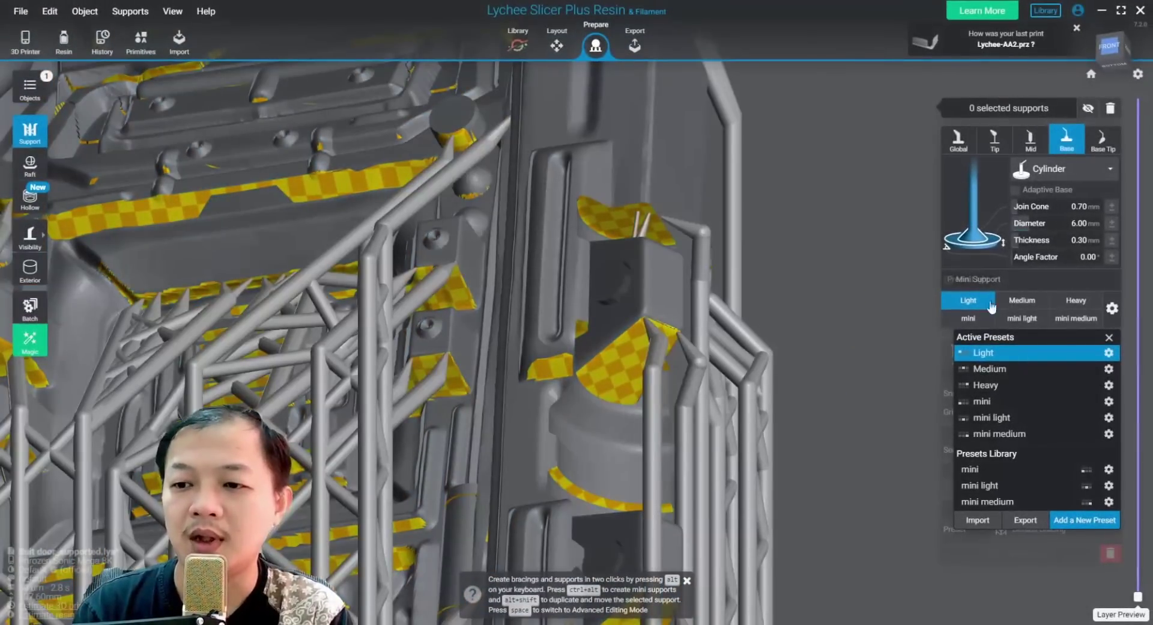
click(1109, 337)
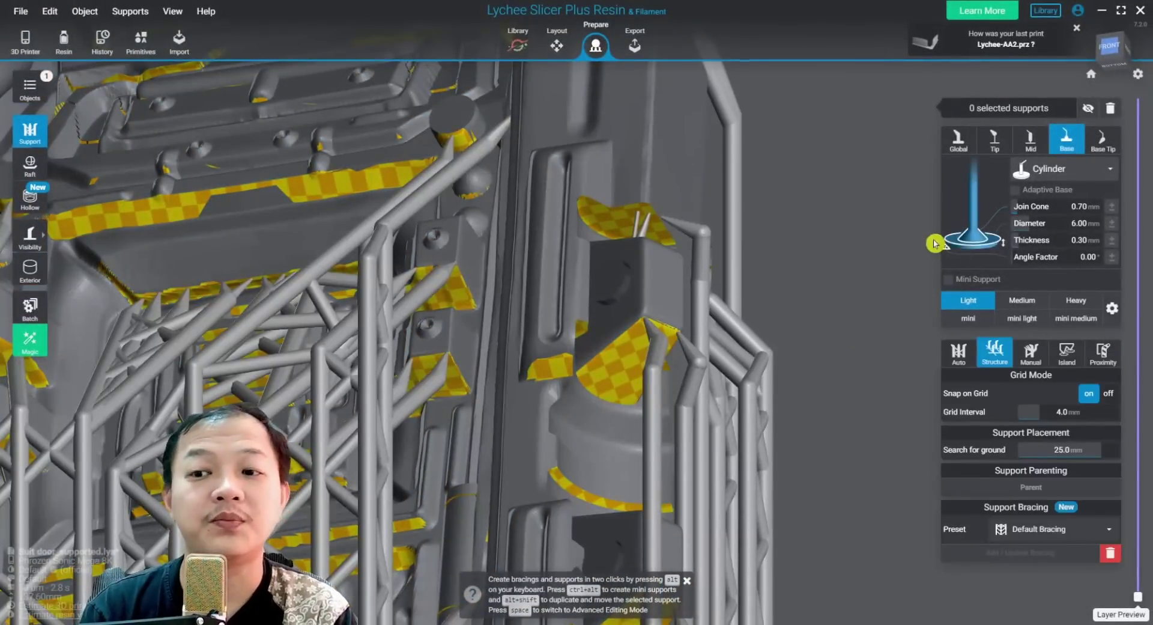
click(1022, 300)
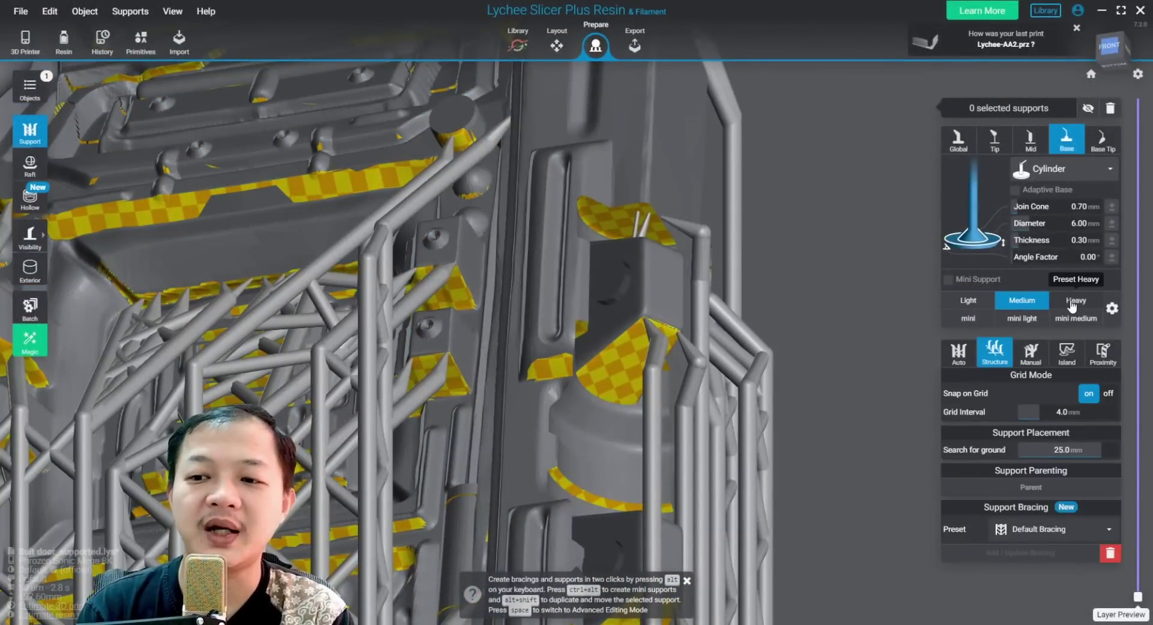
click(1074, 301)
click(968, 318)
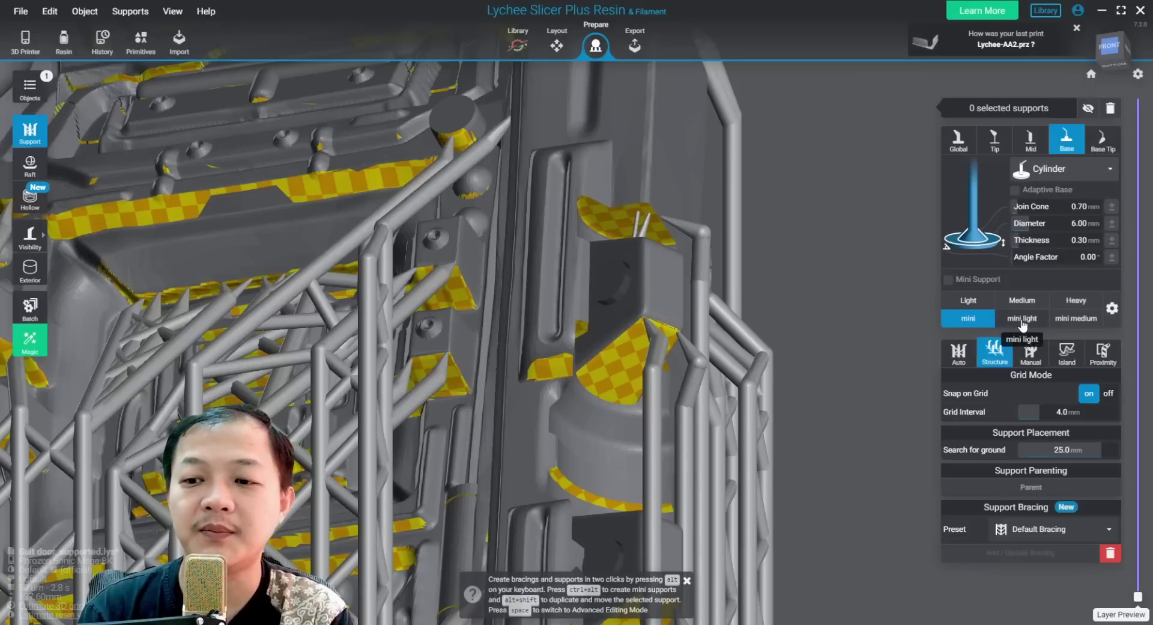
click(1022, 321)
click(1076, 318)
click(969, 303)
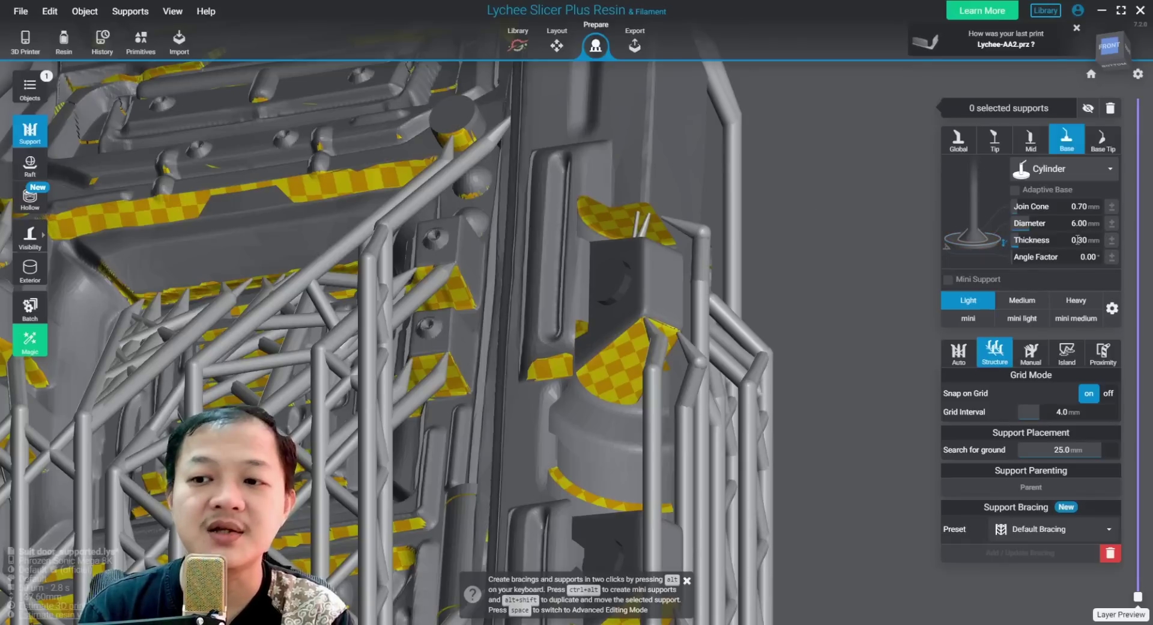
click(1015, 296)
click(1074, 301)
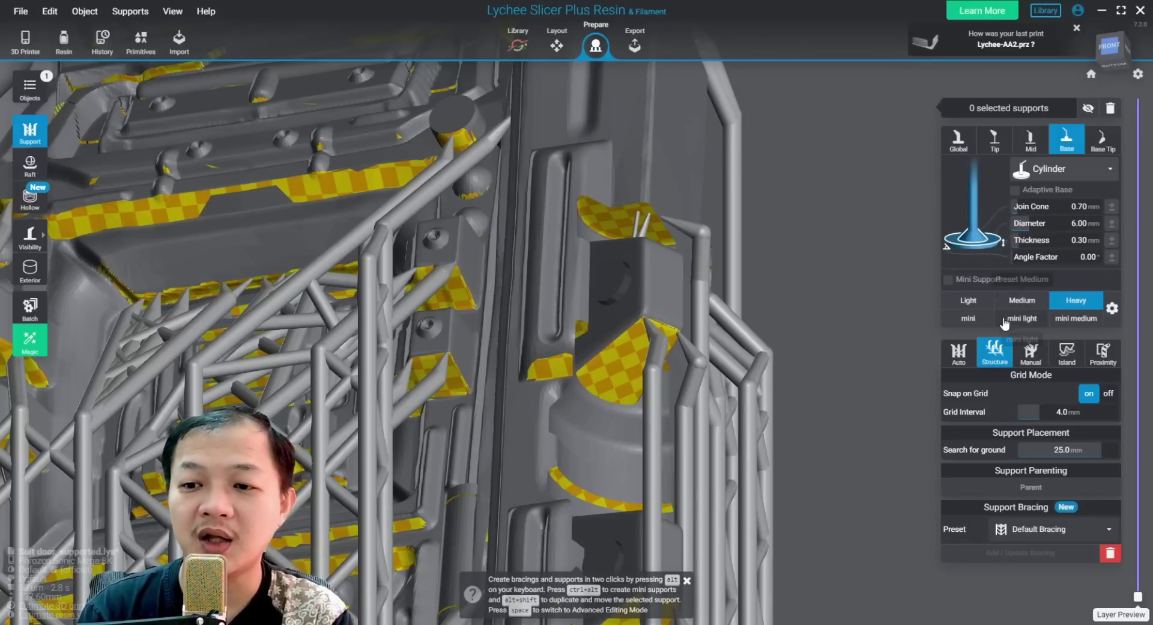
click(978, 321)
click(968, 300)
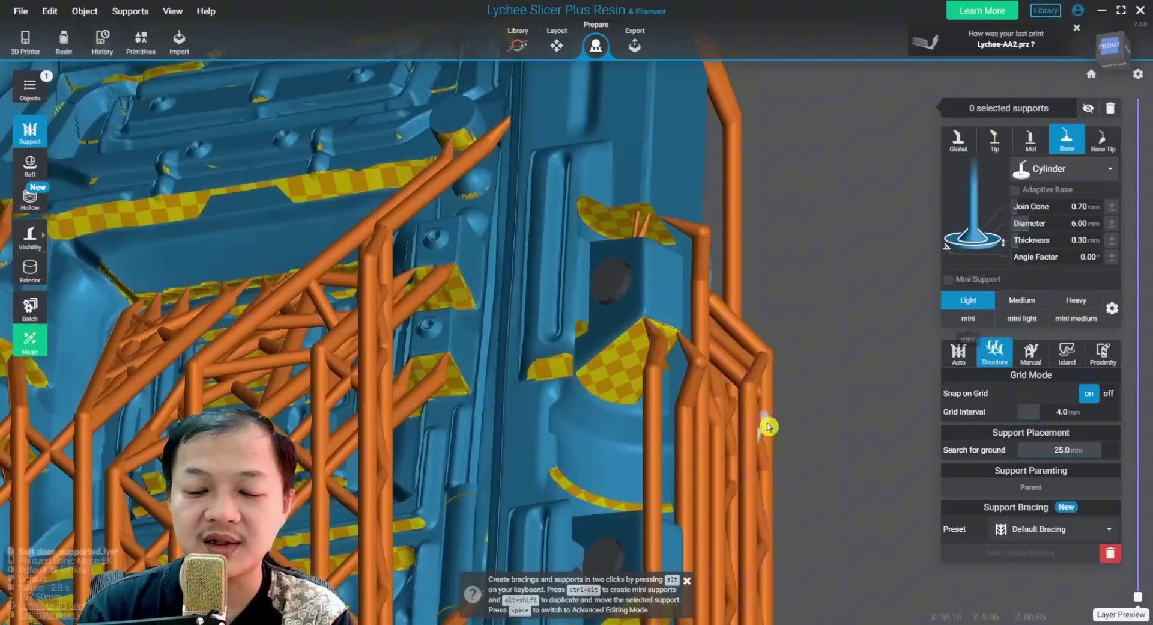
Isolate a single support at the door's lower corner and display the settings of its base disc
scroll(731, 180, down, 5)
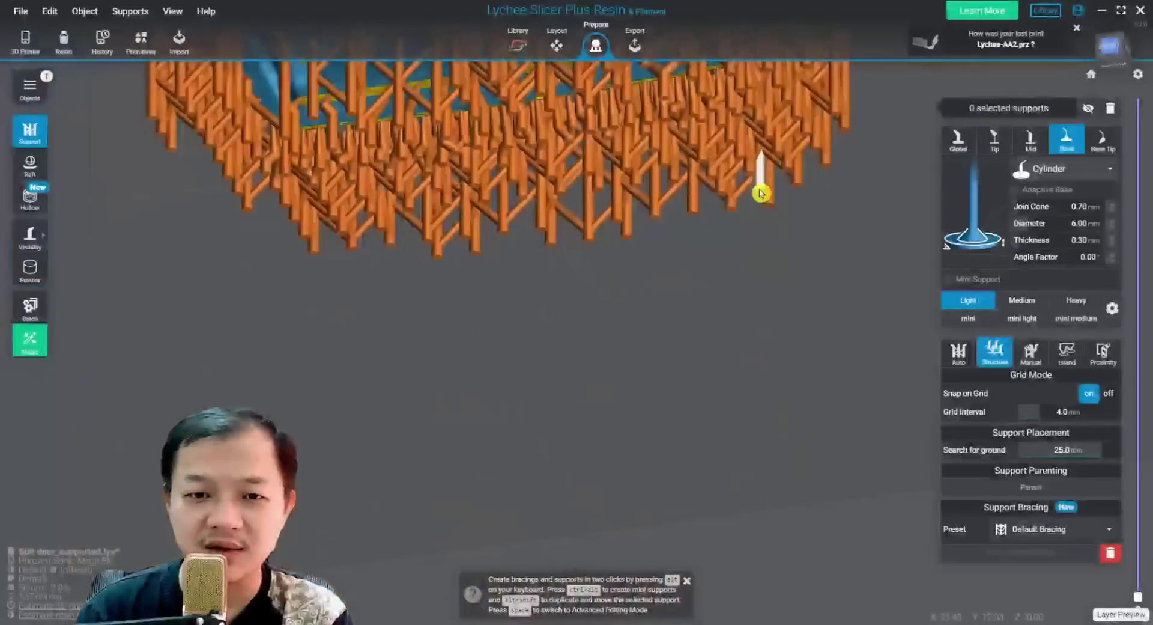
right_drag(766, 187, 785, 312)
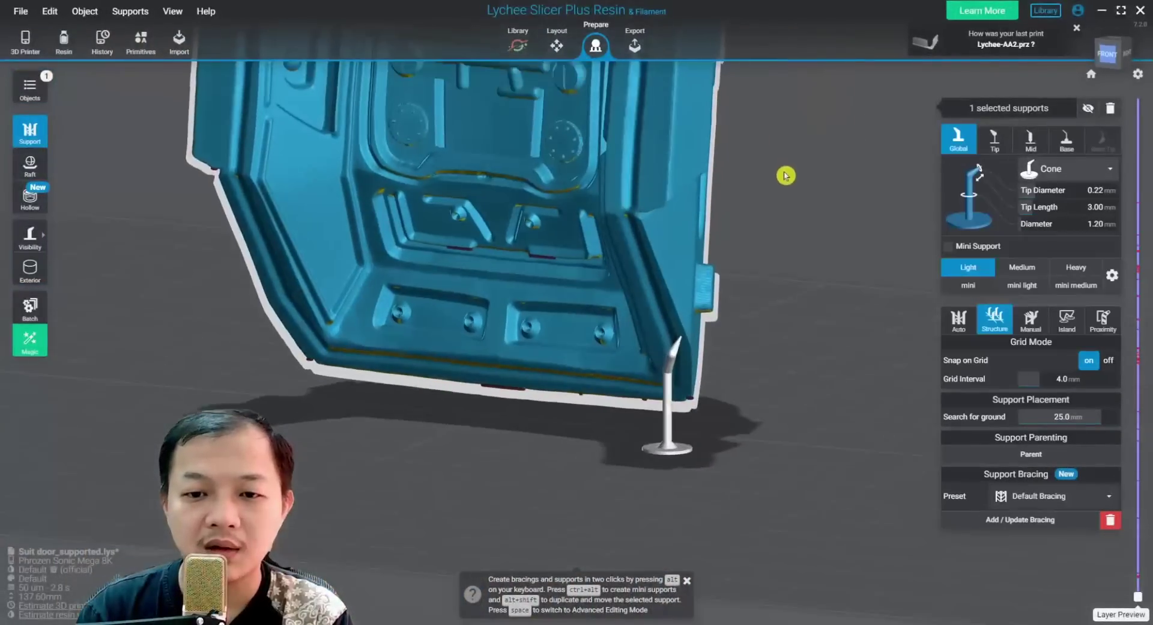
middle_drag(780, 364, 754, 253)
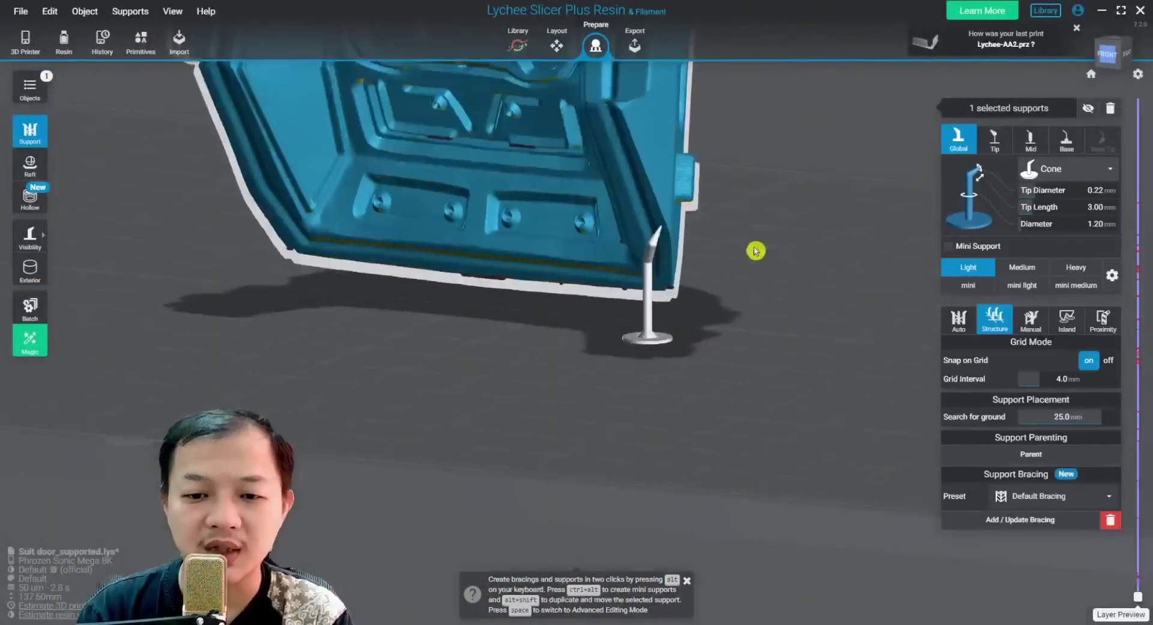
scroll(668, 364, up, 3)
scroll(670, 364, up, 5)
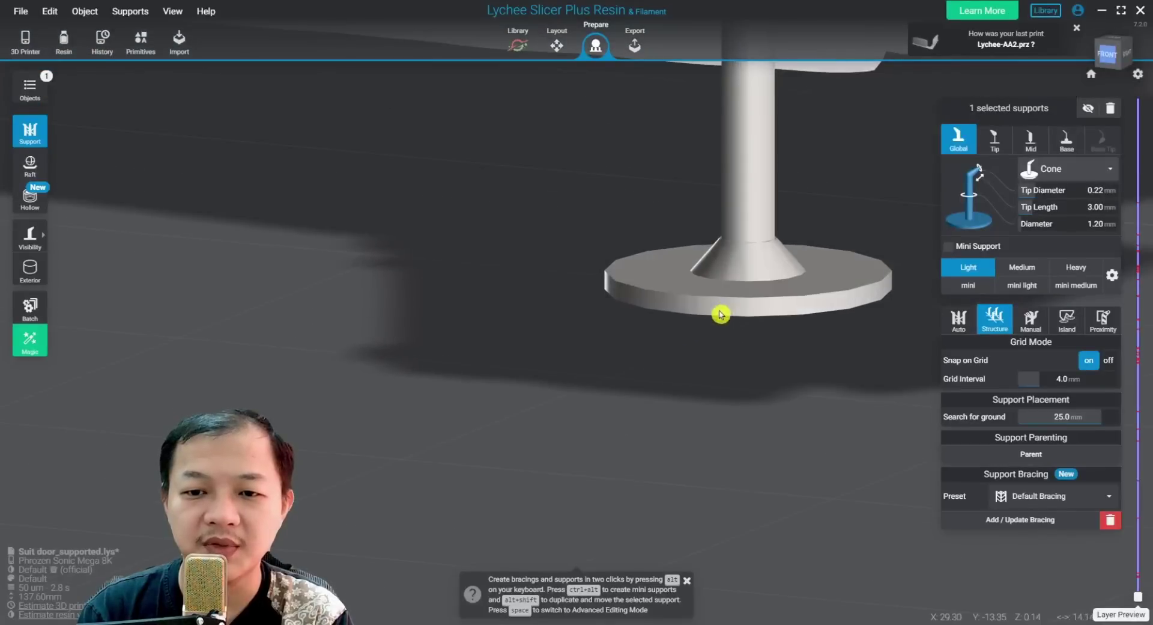
middle_drag(741, 307, 730, 318)
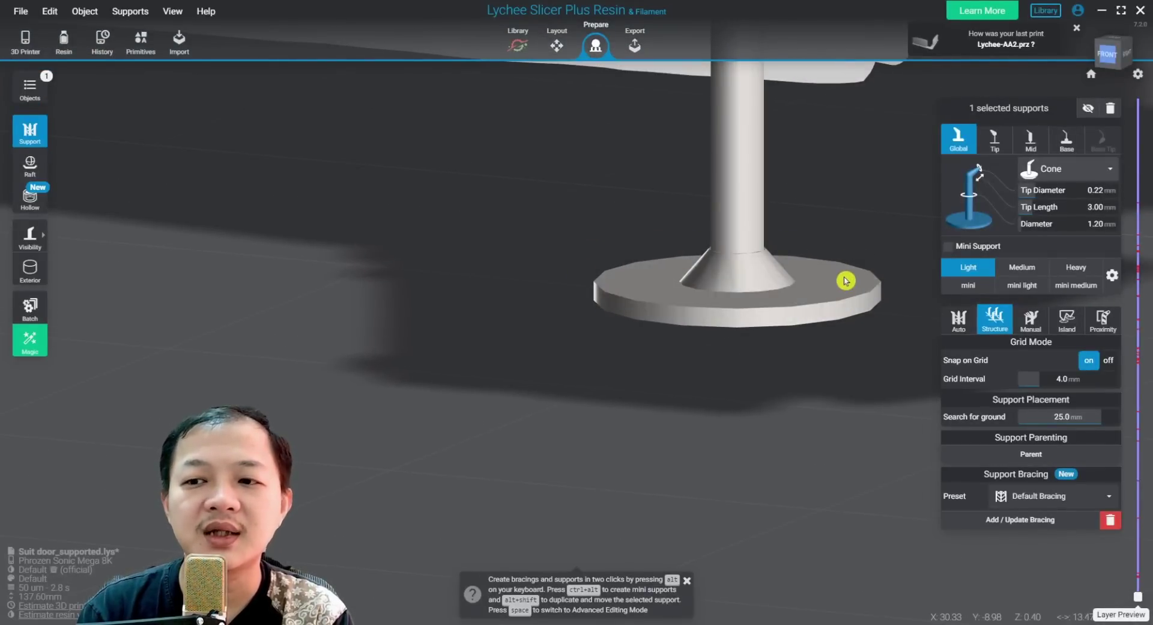
click(1067, 140)
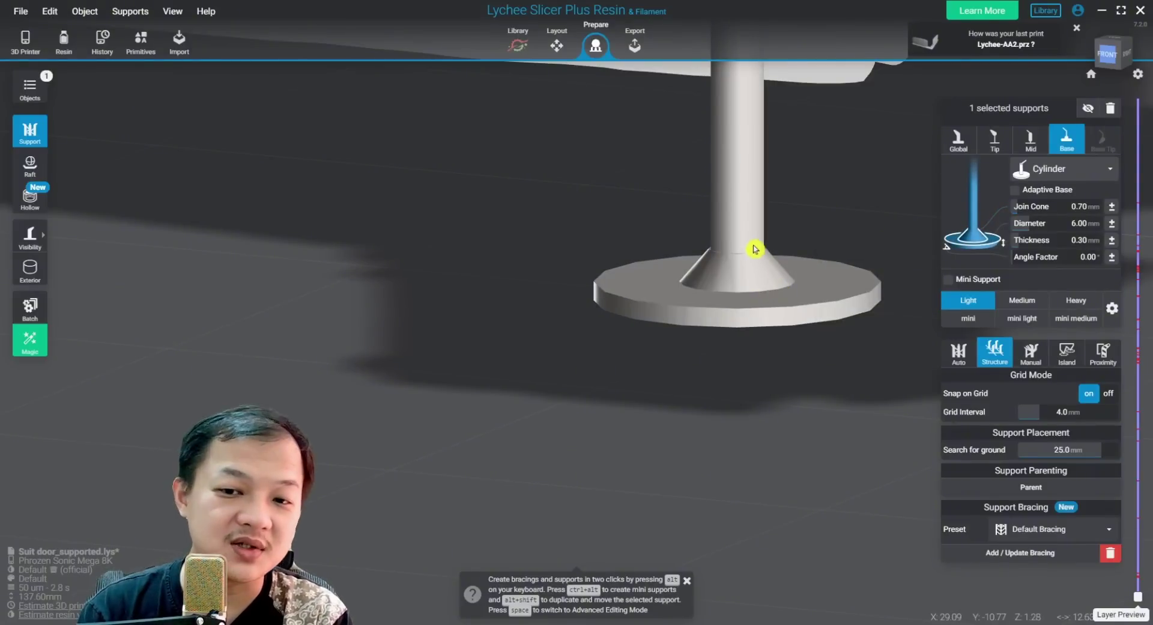
Compare the mid-section settings of the Light, Medium and Heavy presets, finishing with Light active
click(1031, 139)
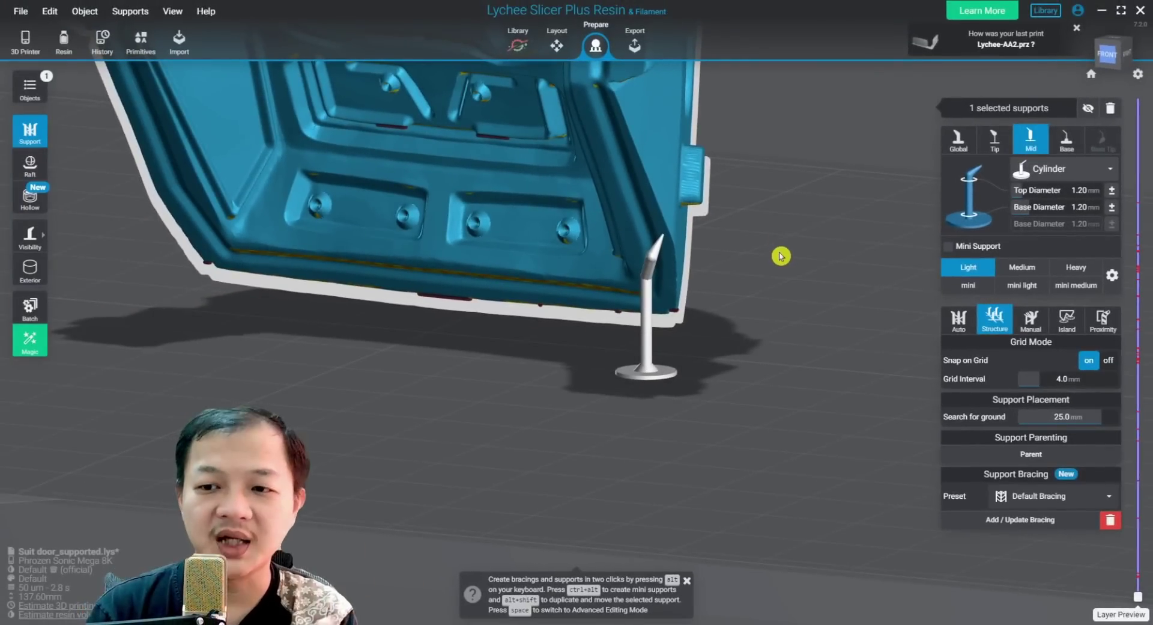
click(1022, 269)
click(1078, 270)
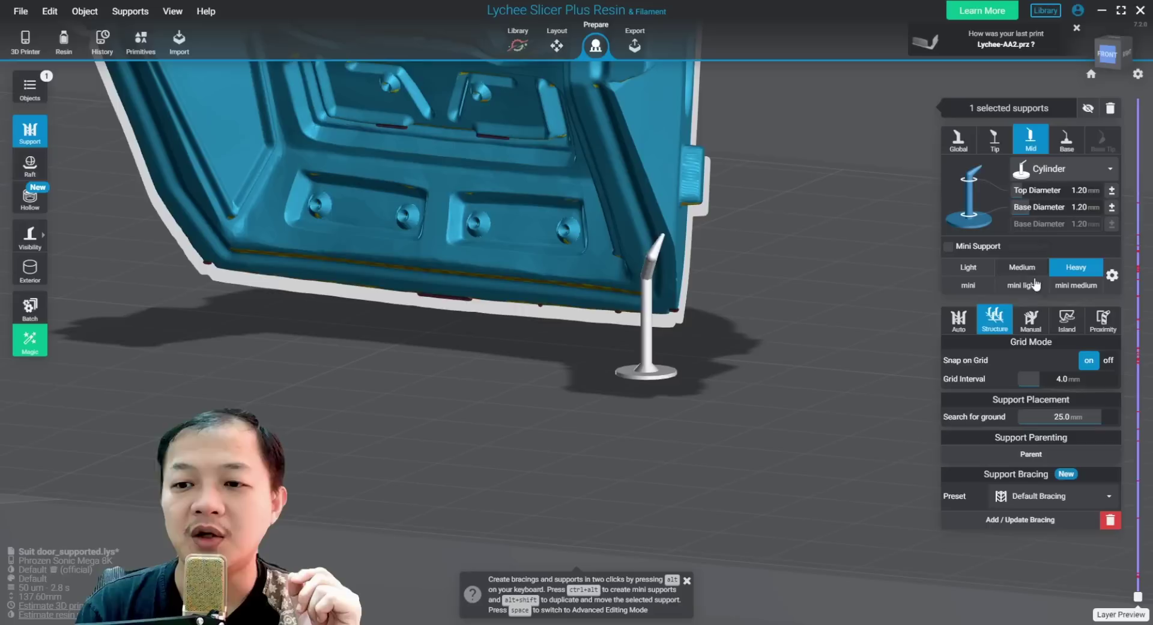
click(968, 267)
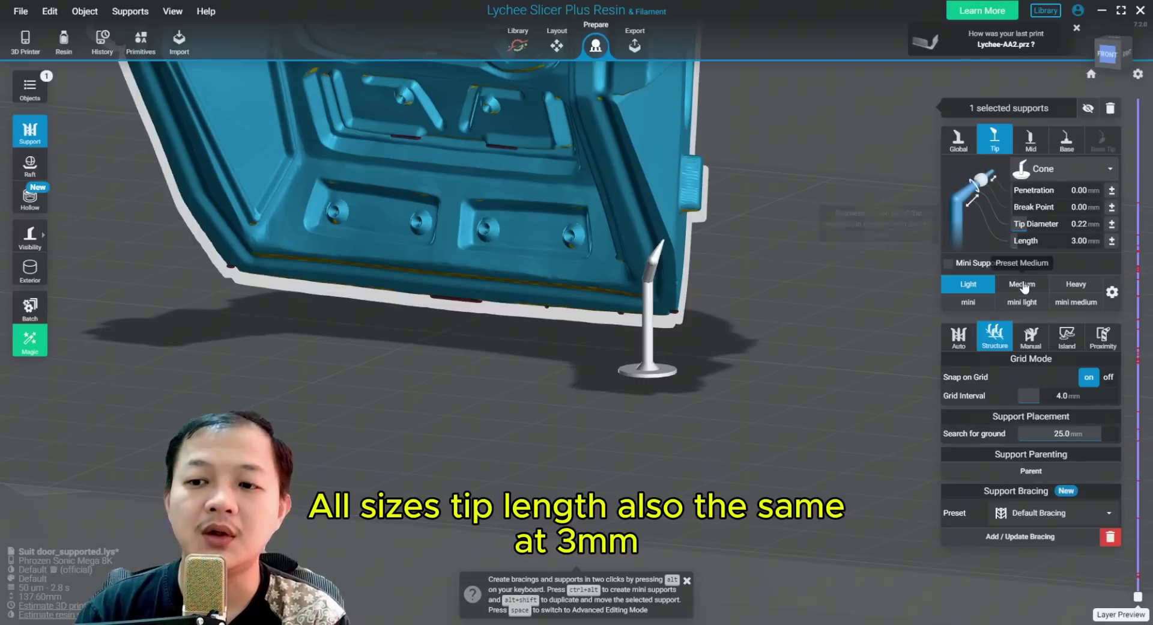
Compare the tip diameter and length across the Medium, Heavy, mini and mini light presets
click(1024, 285)
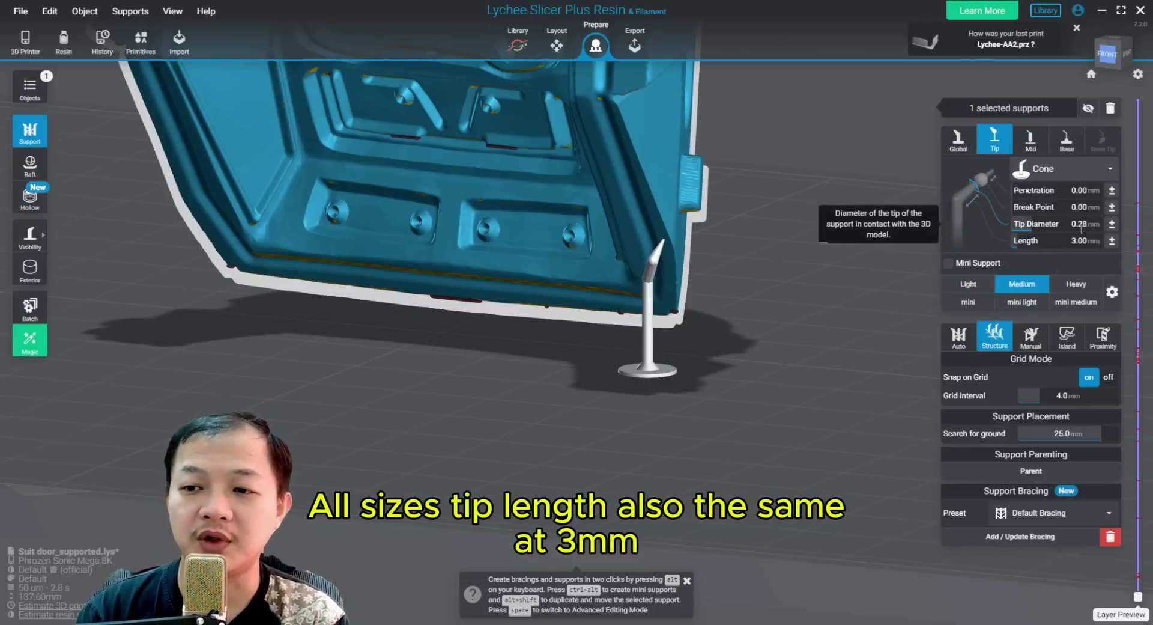
click(1075, 285)
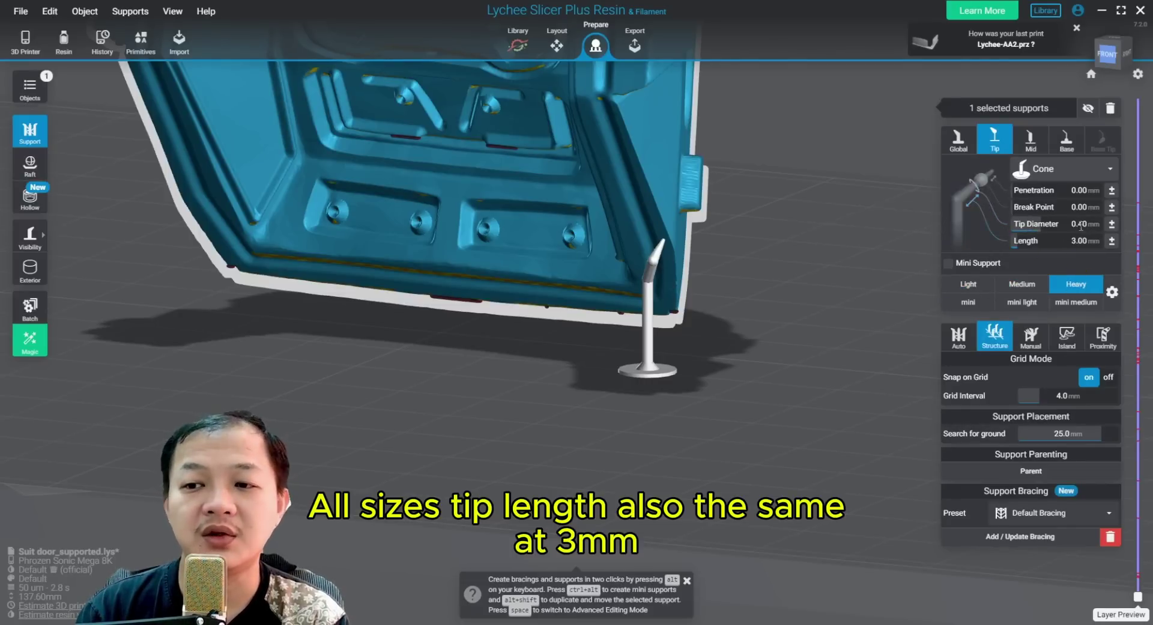
click(979, 305)
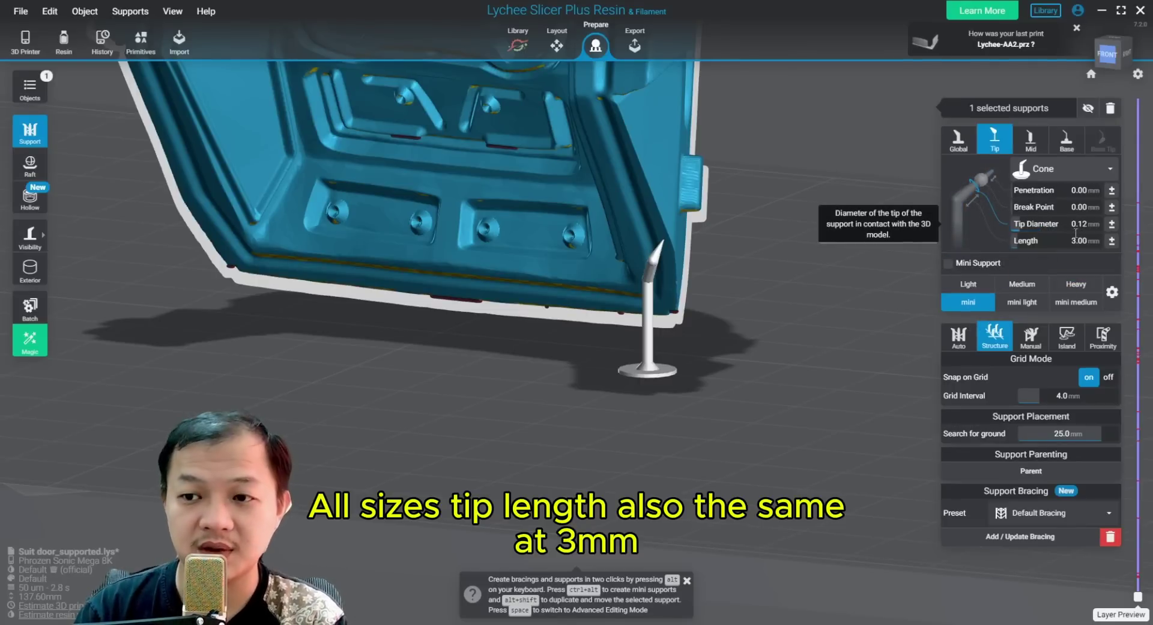
click(1023, 303)
Add a mini light support between the curved overhang and the block beneath it, and switch the preset to mini medium
middle_drag(833, 191, 819, 389)
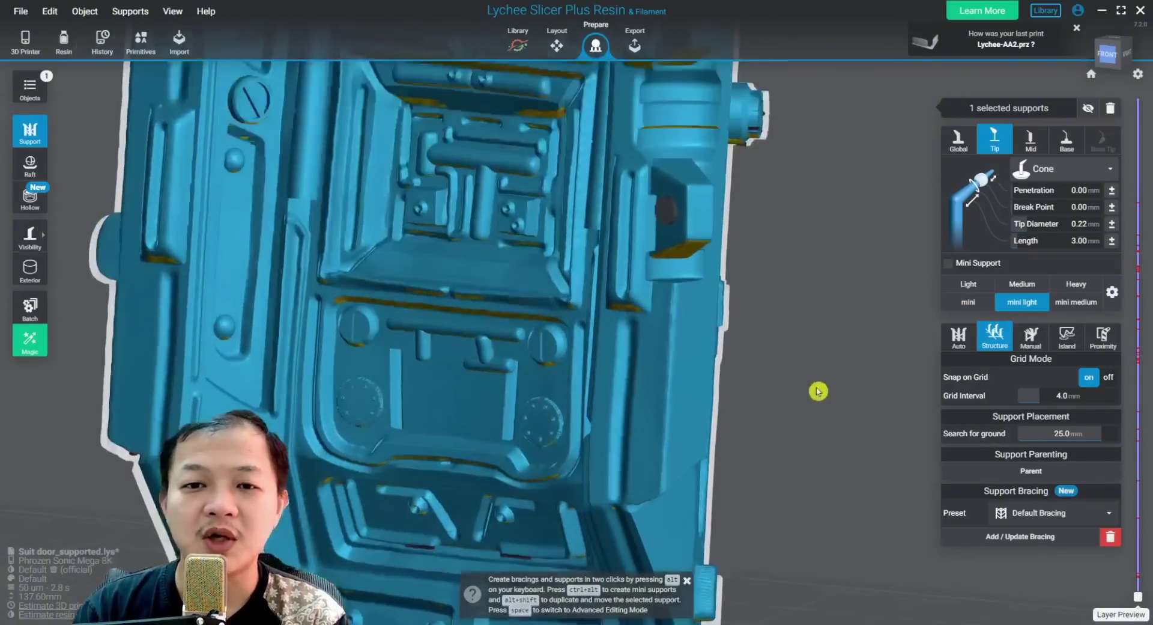
scroll(790, 326, up, 2)
middle_drag(788, 253, 792, 445)
drag(791, 445, 706, 335)
scroll(672, 286, up, 5)
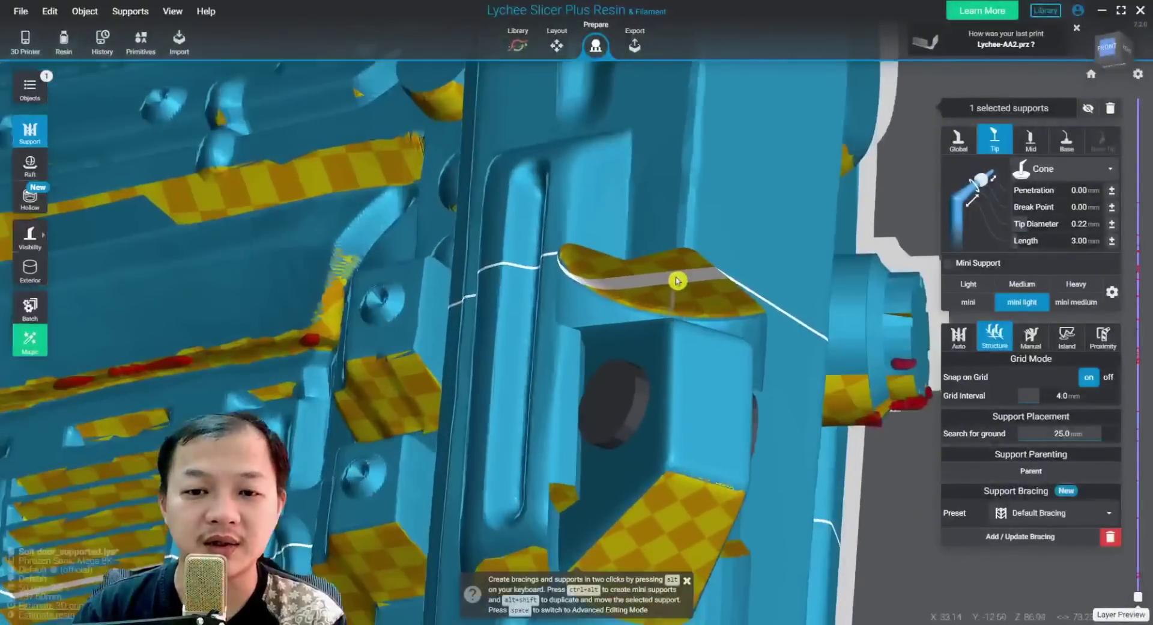
ctrl+click(671, 265)
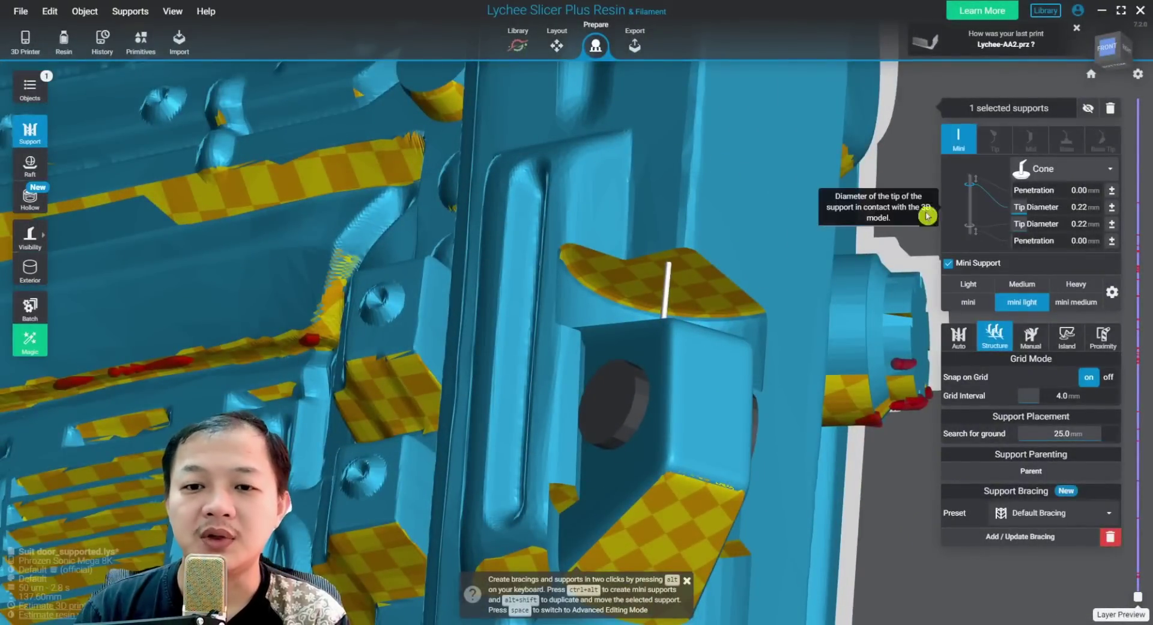
scroll(691, 269, up, 3)
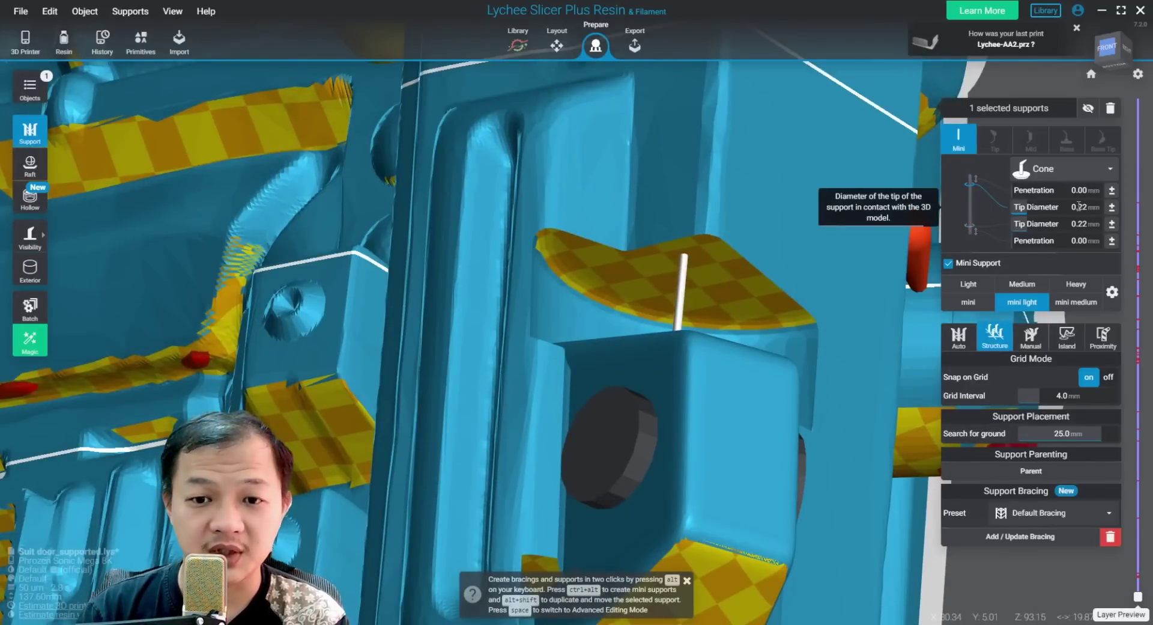
click(1070, 306)
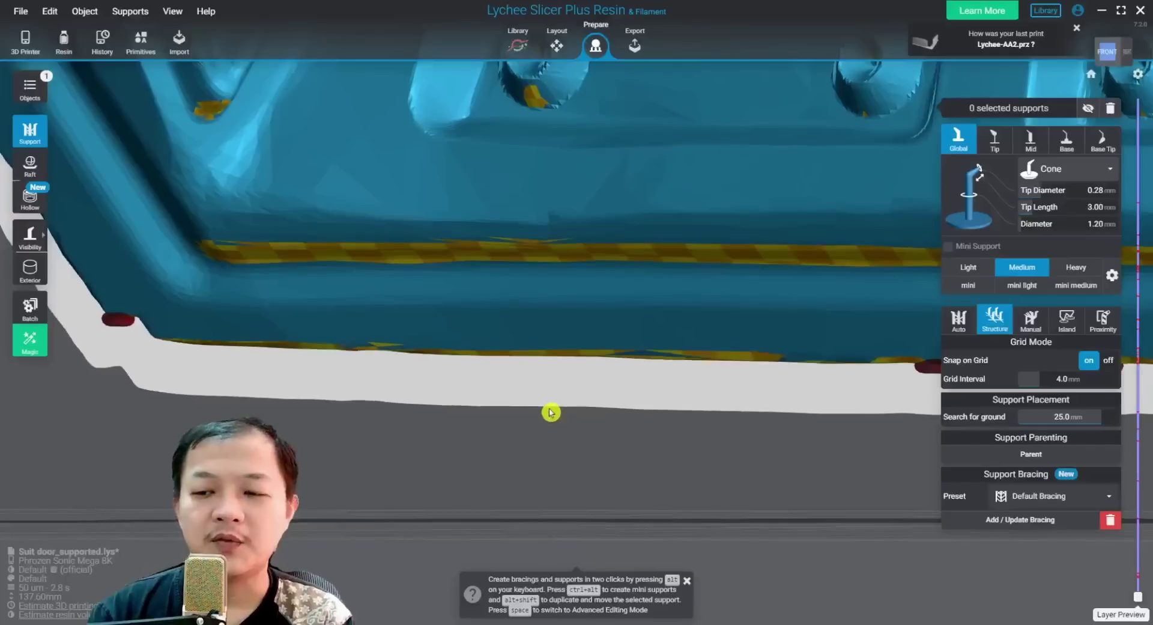
Try placing a Heavy support and a Medium support side by side along the door's lower ledge
click(1076, 267)
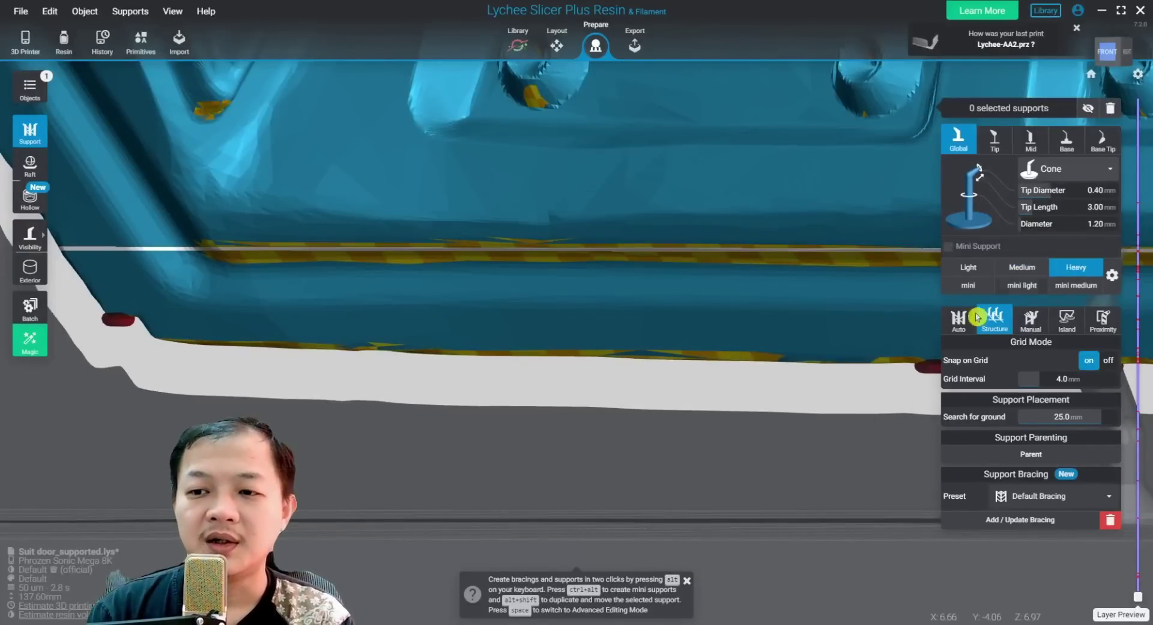
click(499, 235)
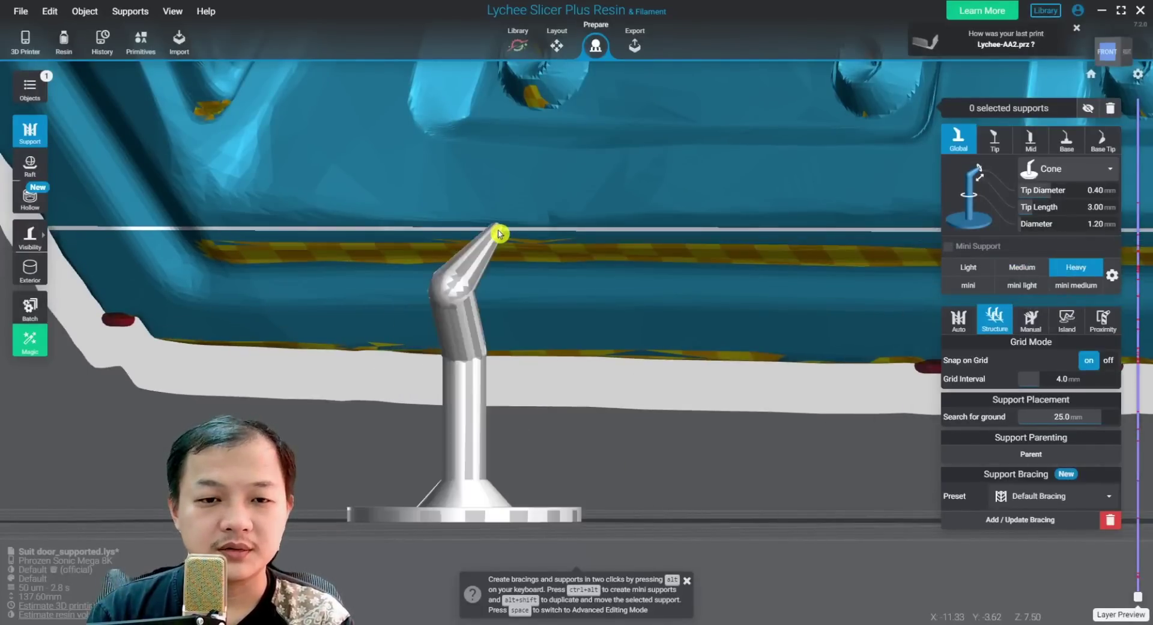
click(677, 462)
click(1022, 267)
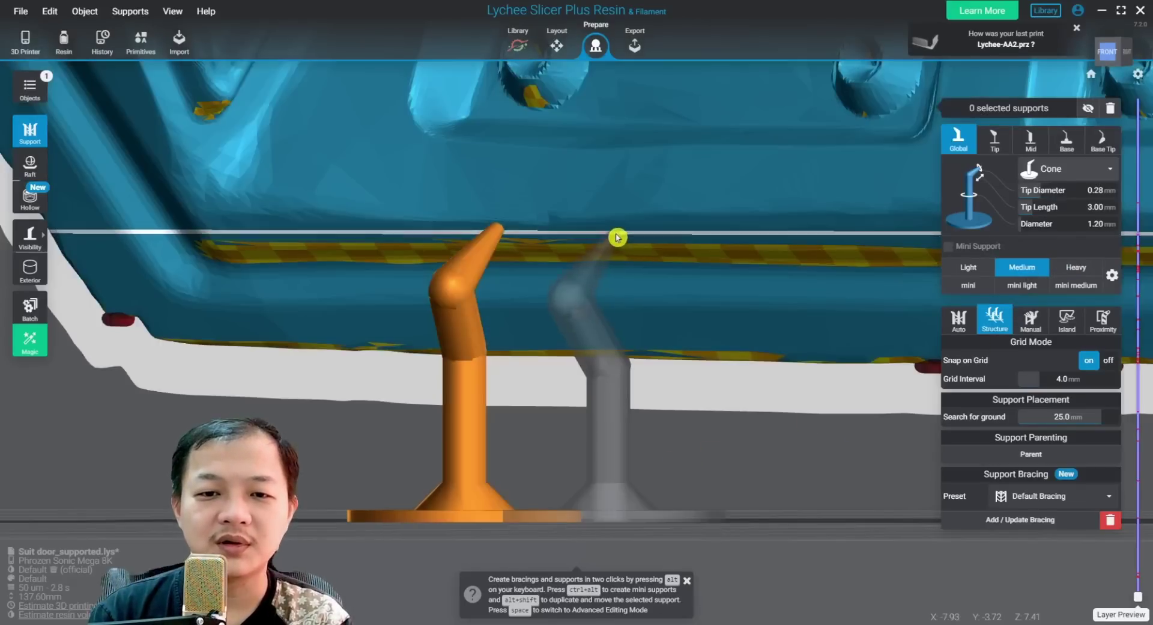
click(618, 235)
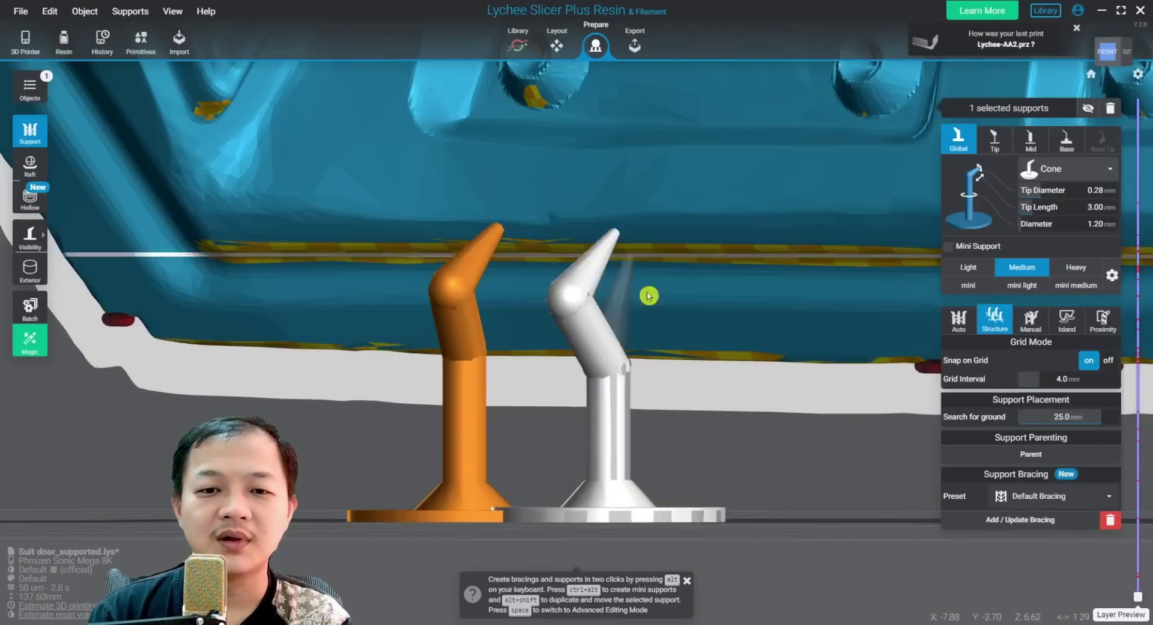
click(698, 453)
Try adding a Light support and a mini support beside the two supports on the door's lower ledge
middle_drag(798, 409, 703, 406)
click(968, 267)
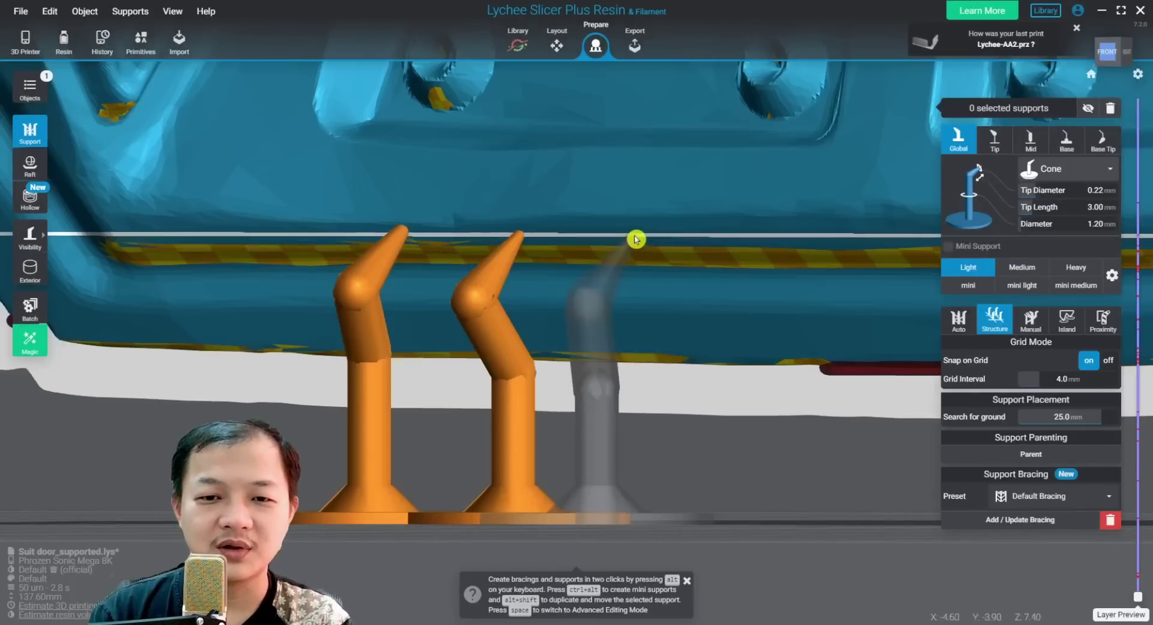
click(640, 237)
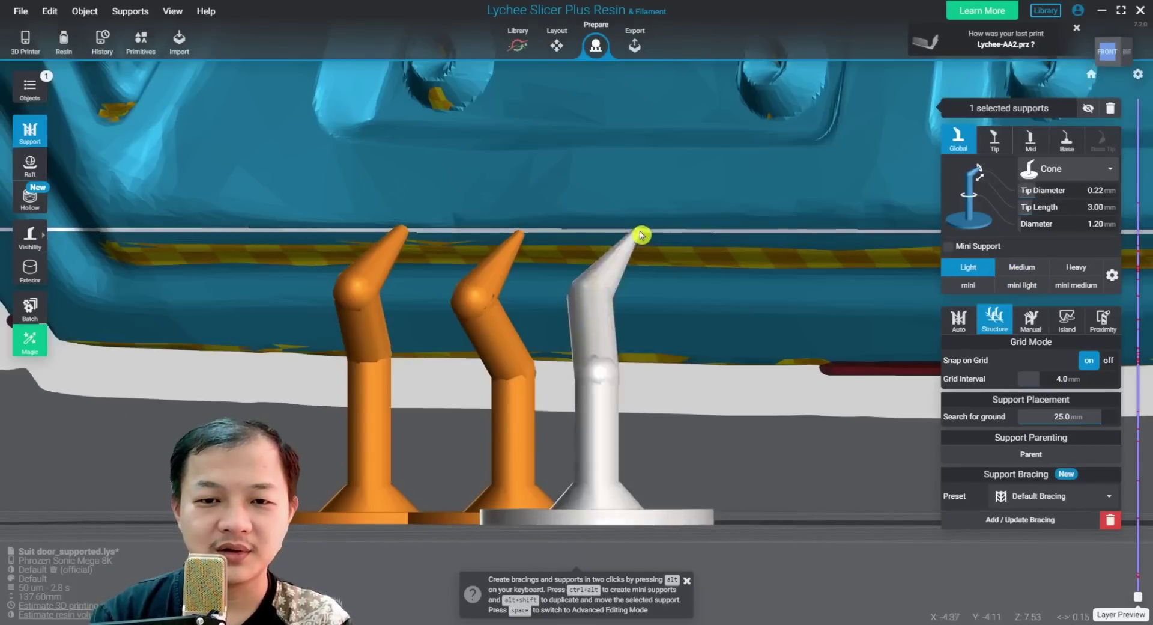
click(746, 442)
middle_drag(812, 429, 745, 439)
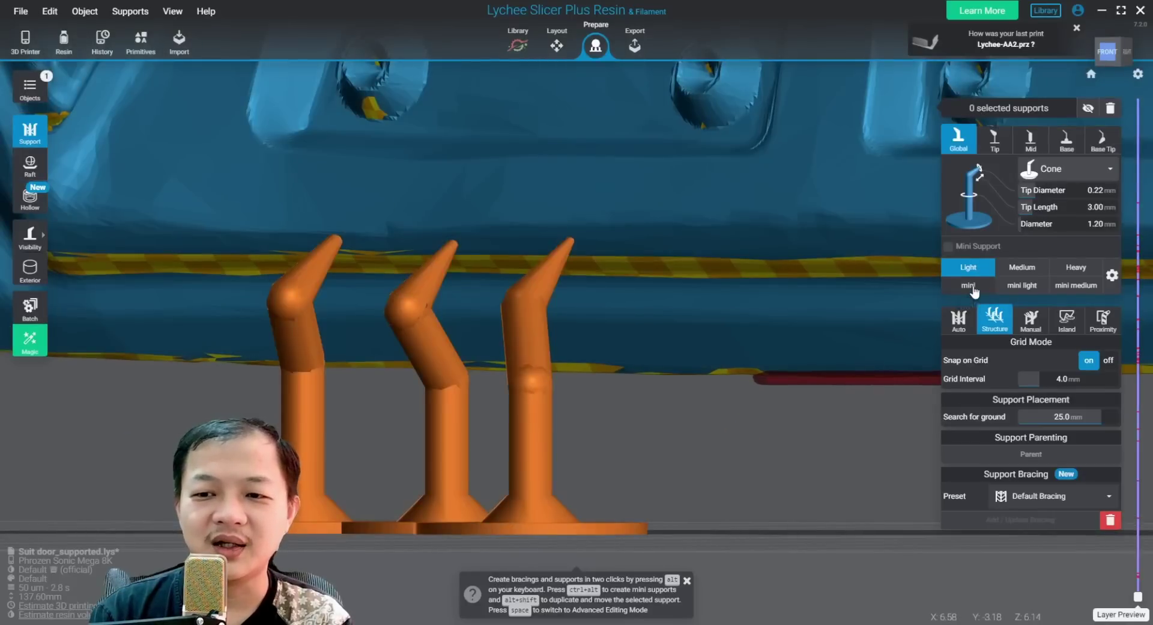
click(969, 287)
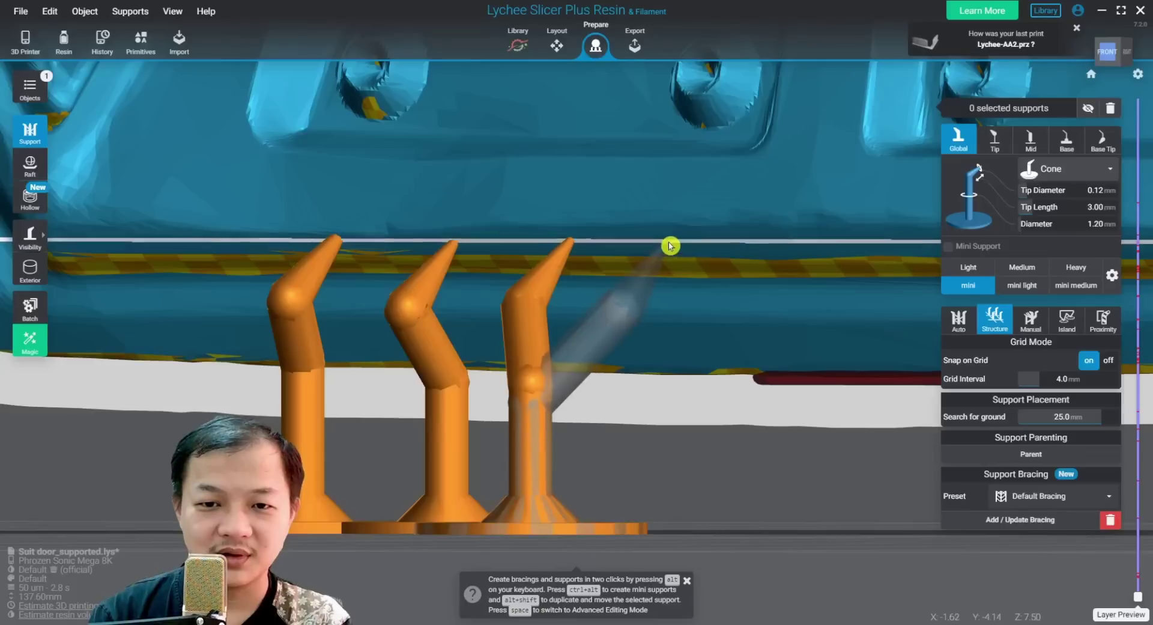
click(696, 244)
click(785, 438)
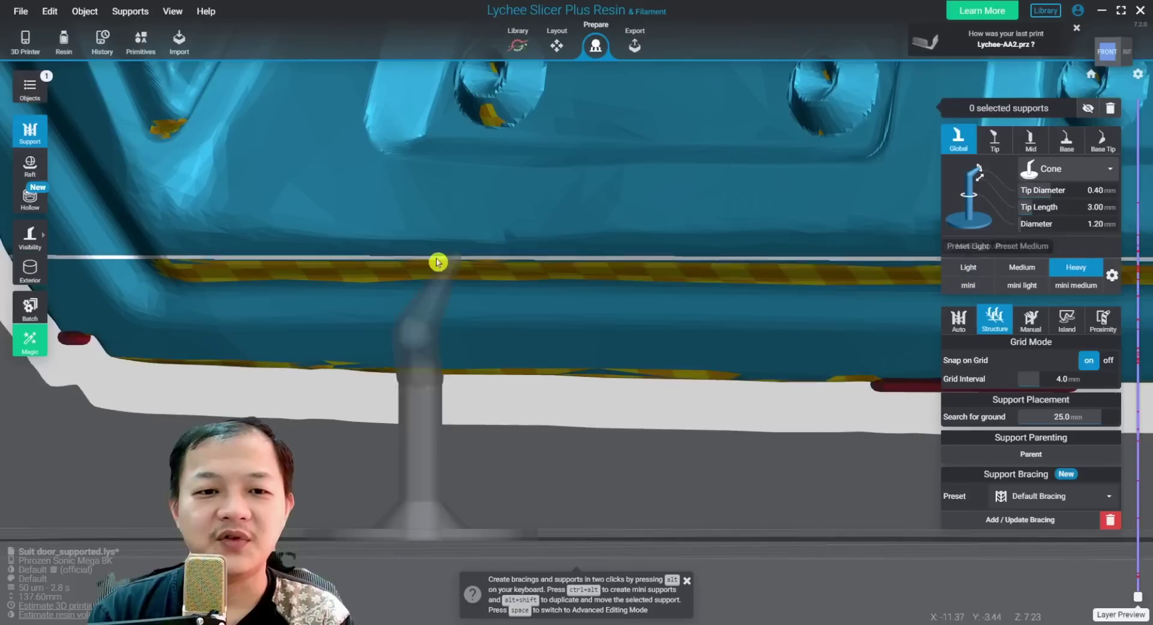
Place Heavy, Medium and Light supports in a row along the door's lower ledge and compare their tips up close
click(387, 257)
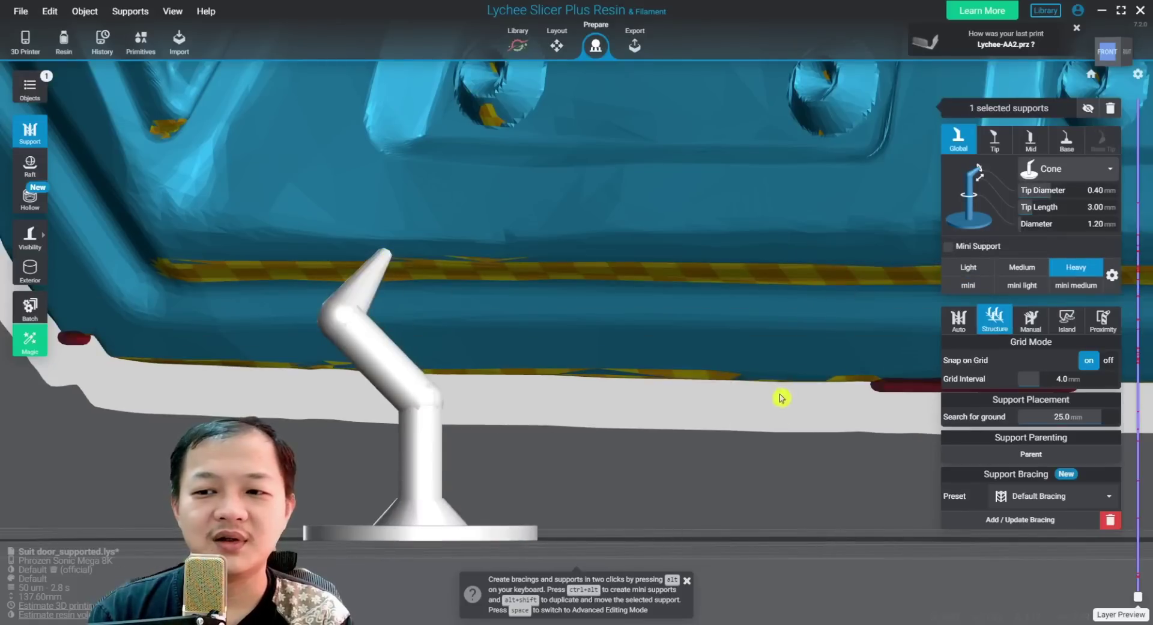
click(1021, 267)
key(alt+shift)
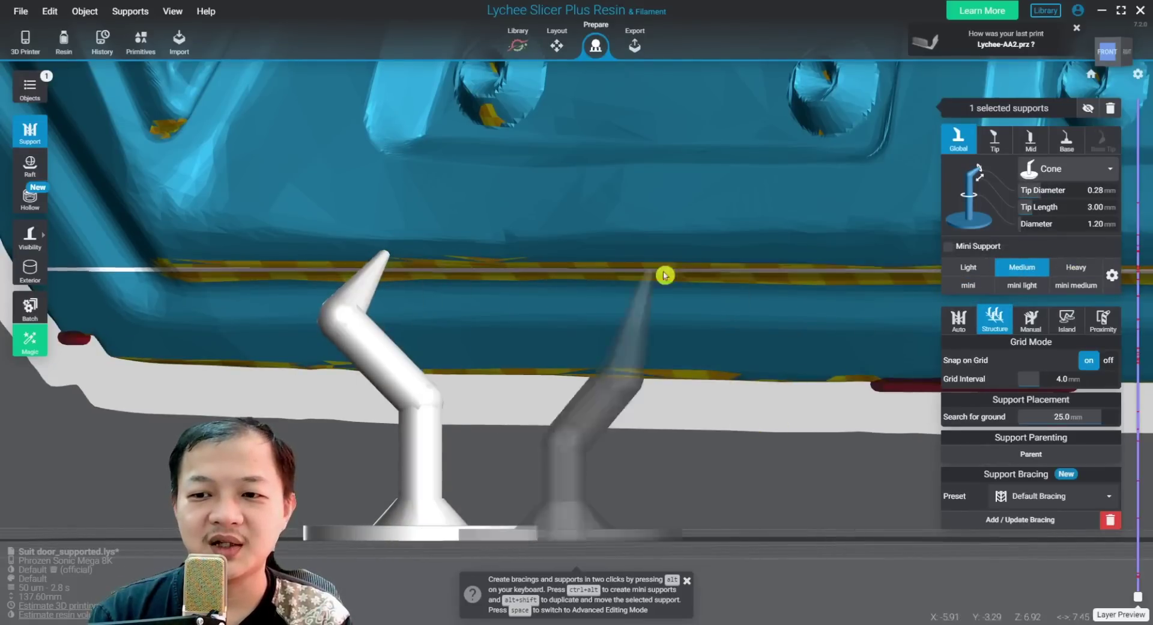
alt+shift+click(560, 262)
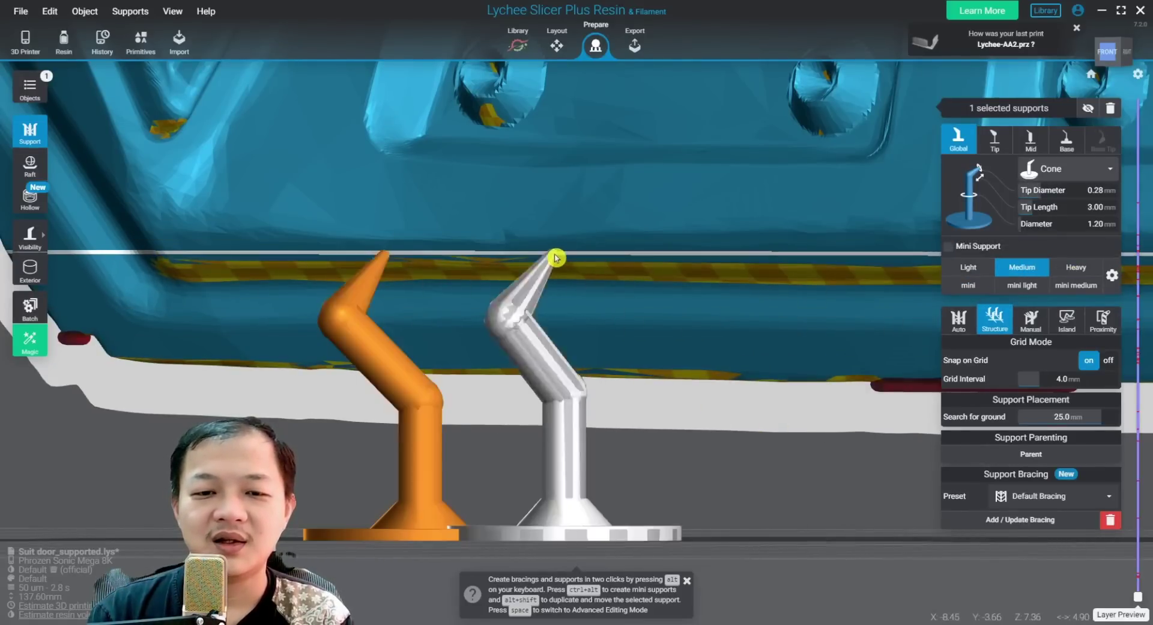
click(968, 268)
alt+shift+click(691, 257)
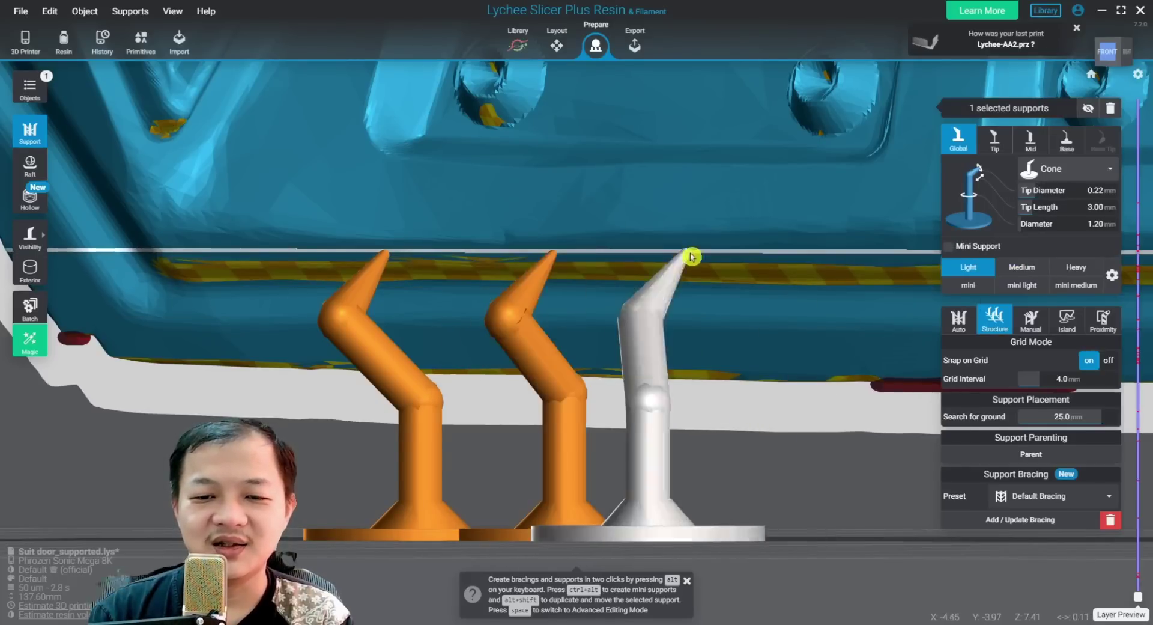
scroll(742, 386, down, 2)
middle_drag(742, 386, 661, 359)
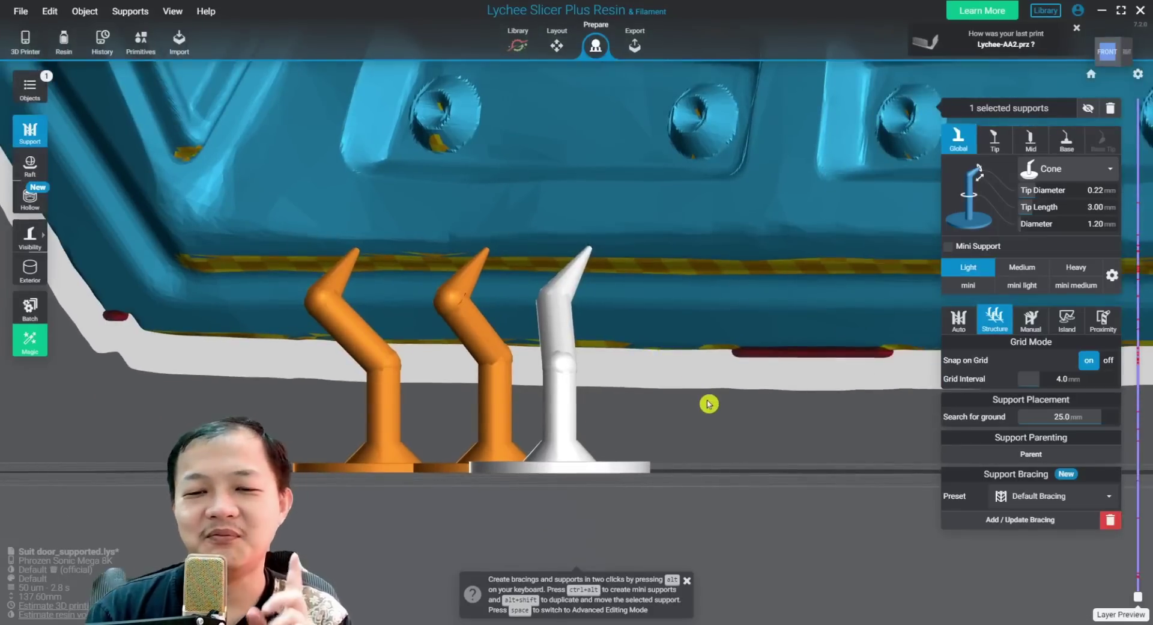
scroll(456, 366, up, 2)
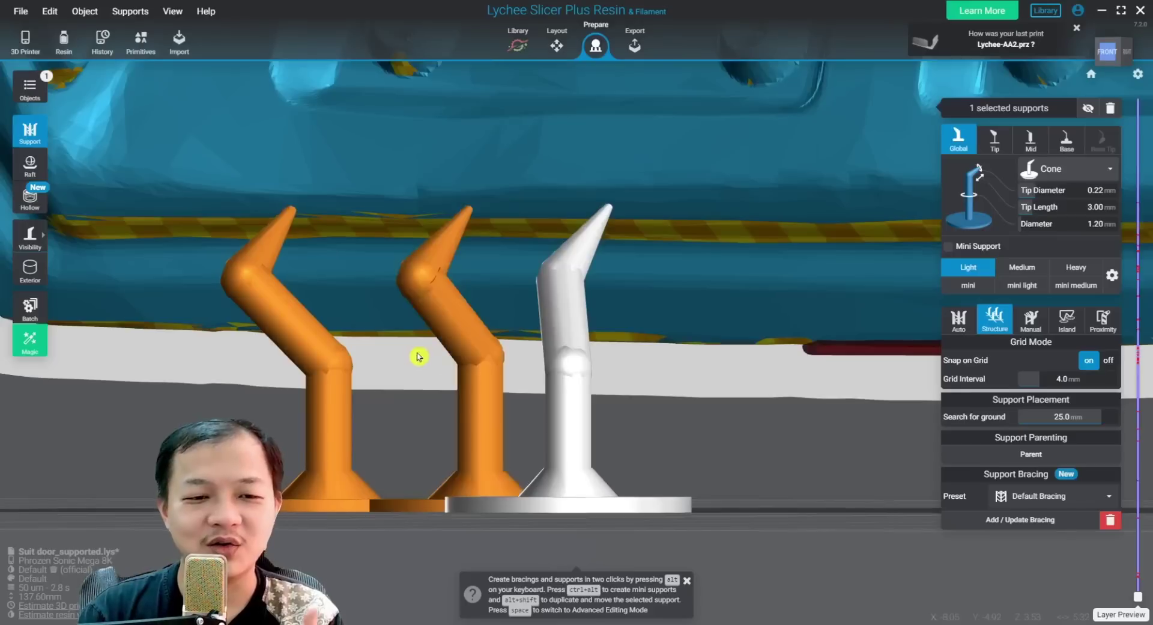
click(392, 417)
scroll(392, 417, down, 2)
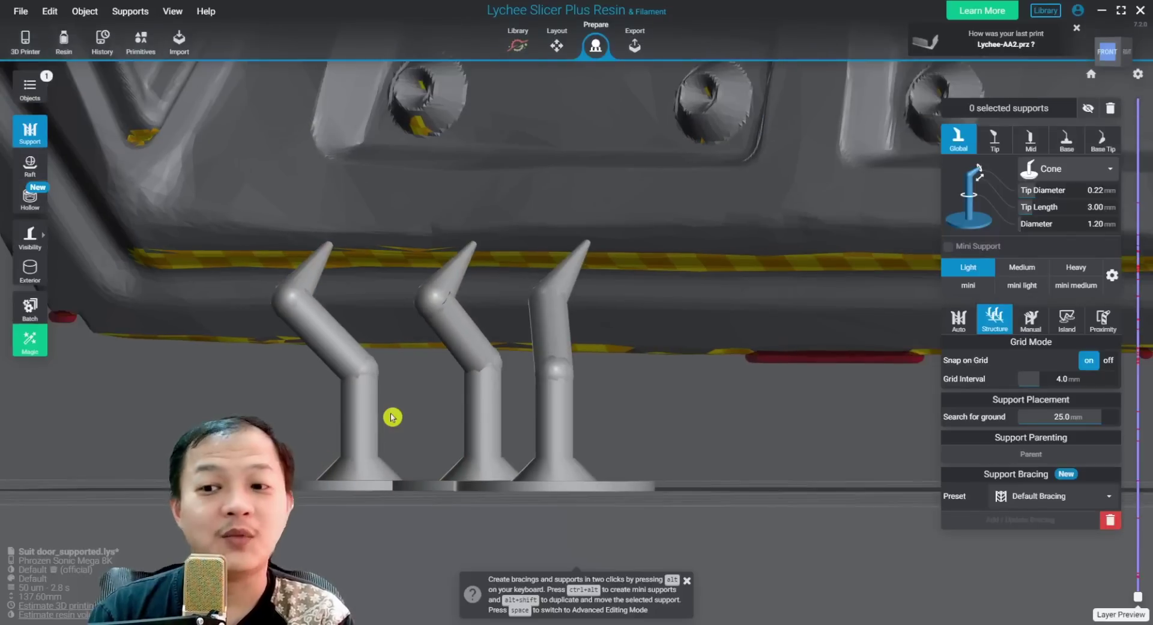
scroll(392, 415, down, 2)
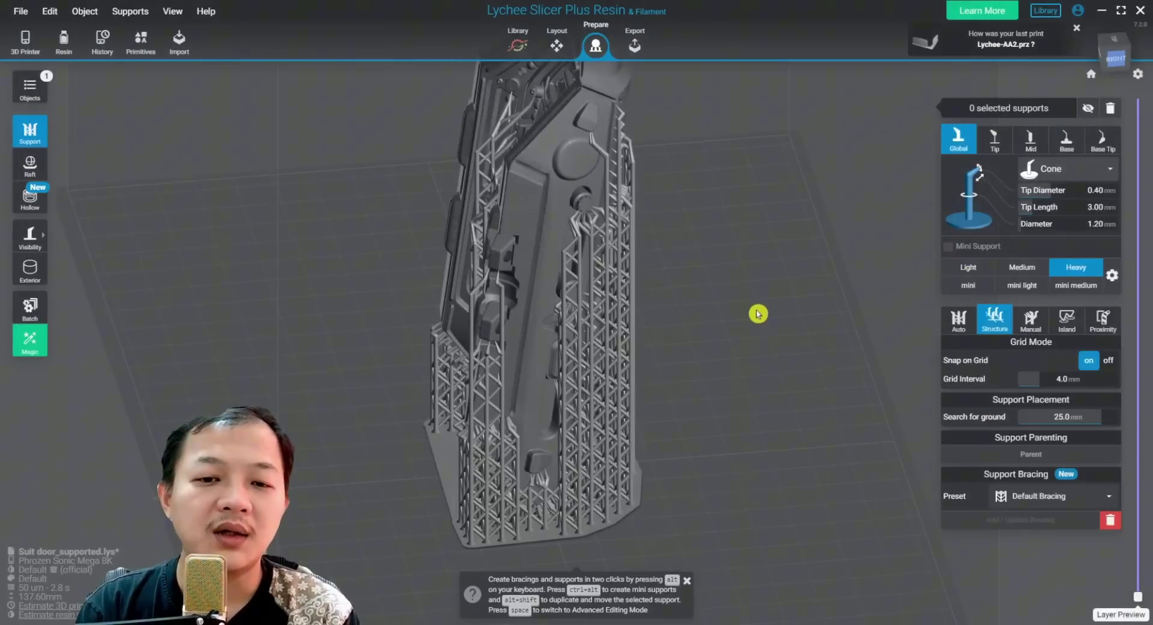
Open the Shortcut Editor in the application preferences and locate the option to restore all default shortcuts
click(569, 182)
click(22, 11)
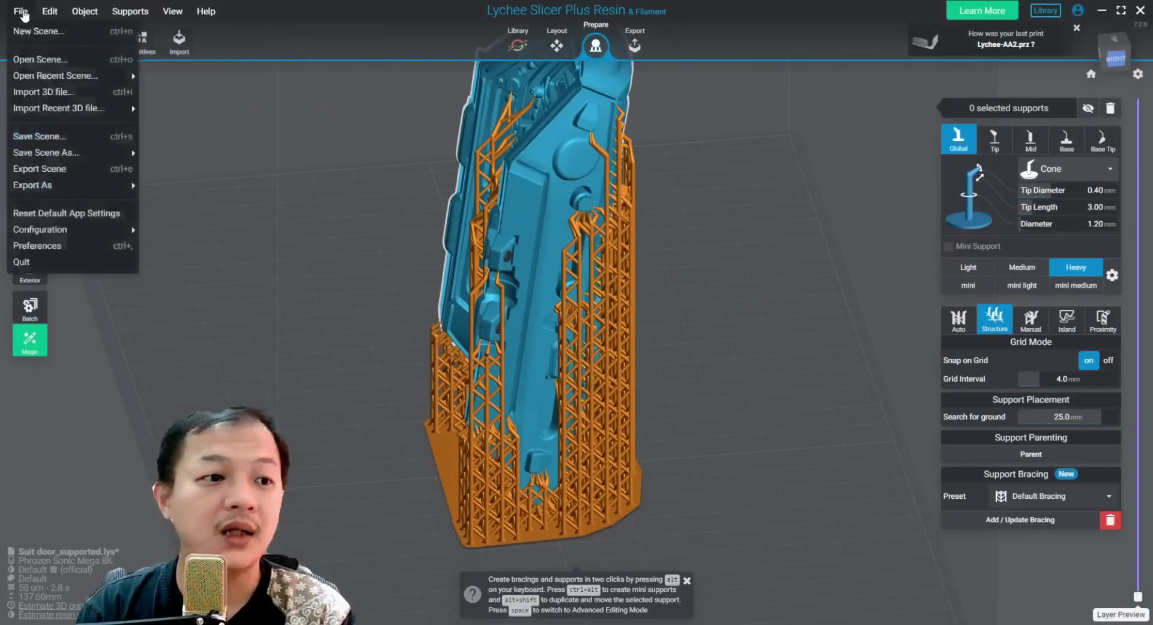
click(56, 246)
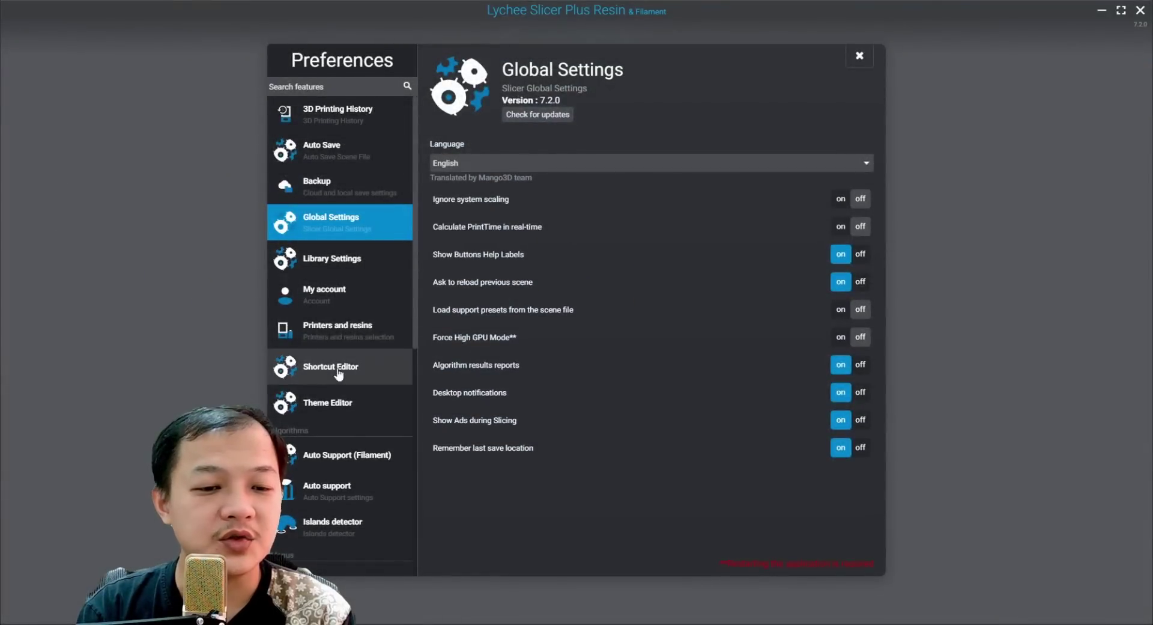
click(336, 368)
click(855, 126)
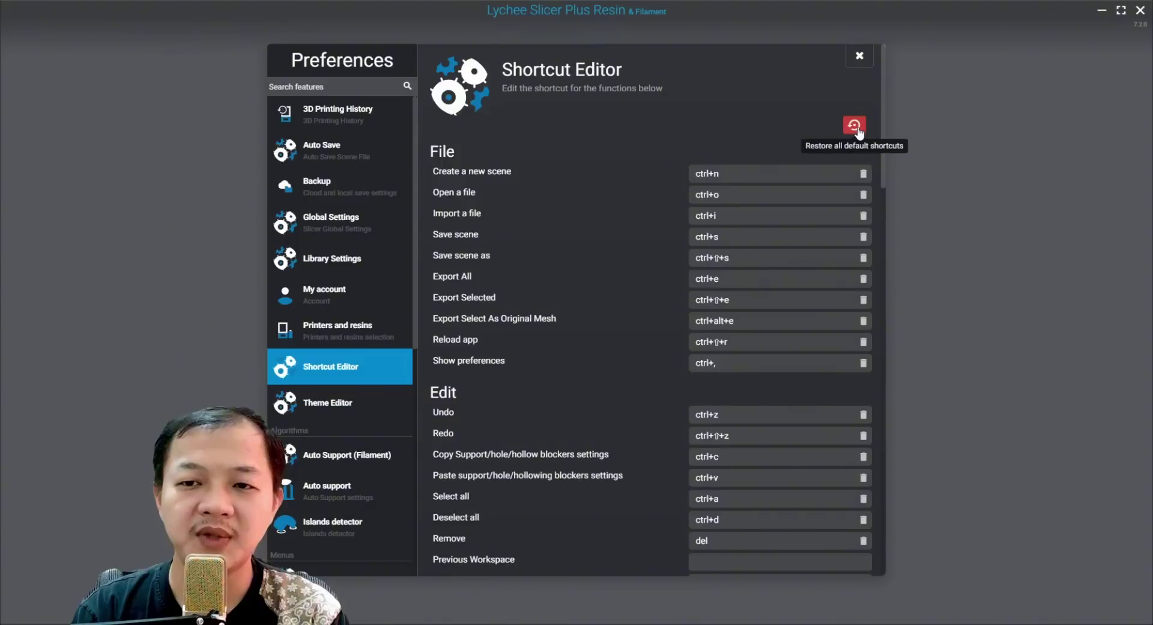
Examine the shortcuts assigned to the editing, object, support preset and camera view commands
scroll(594, 311, down, 15)
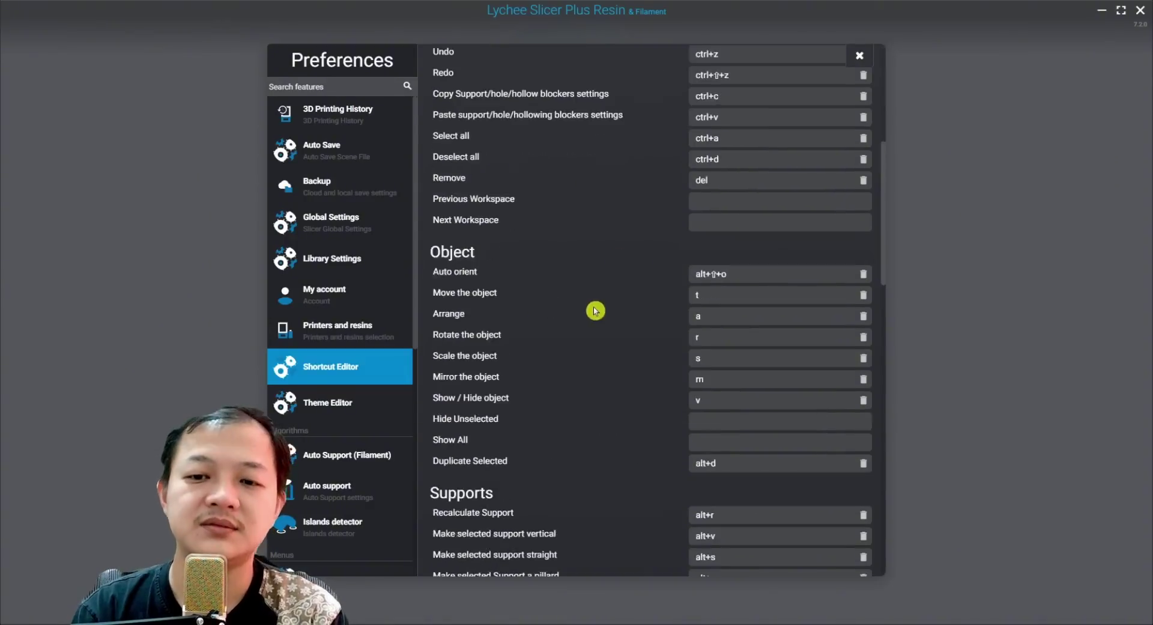
scroll(635, 345, down, 5)
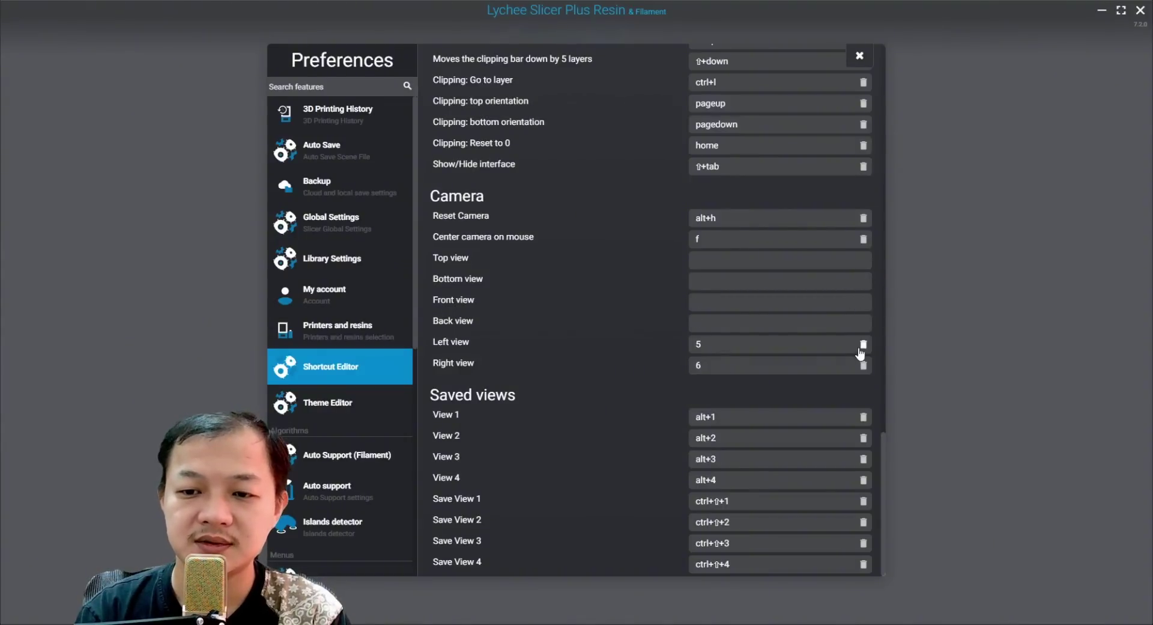
scroll(662, 362, up, 15)
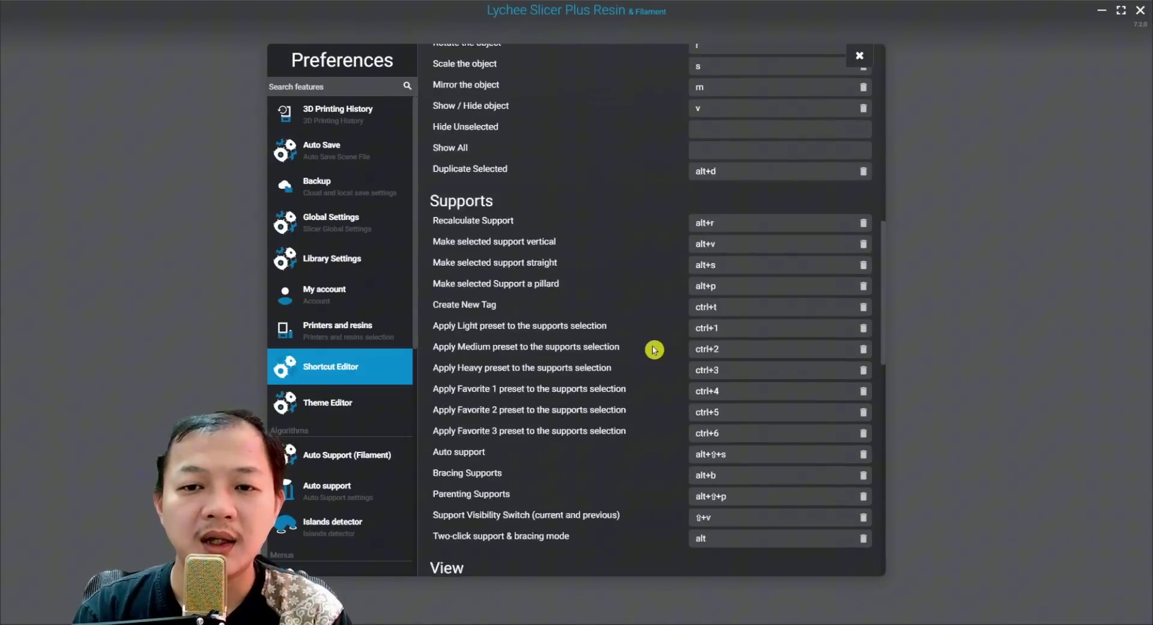
scroll(654, 350, up, 2)
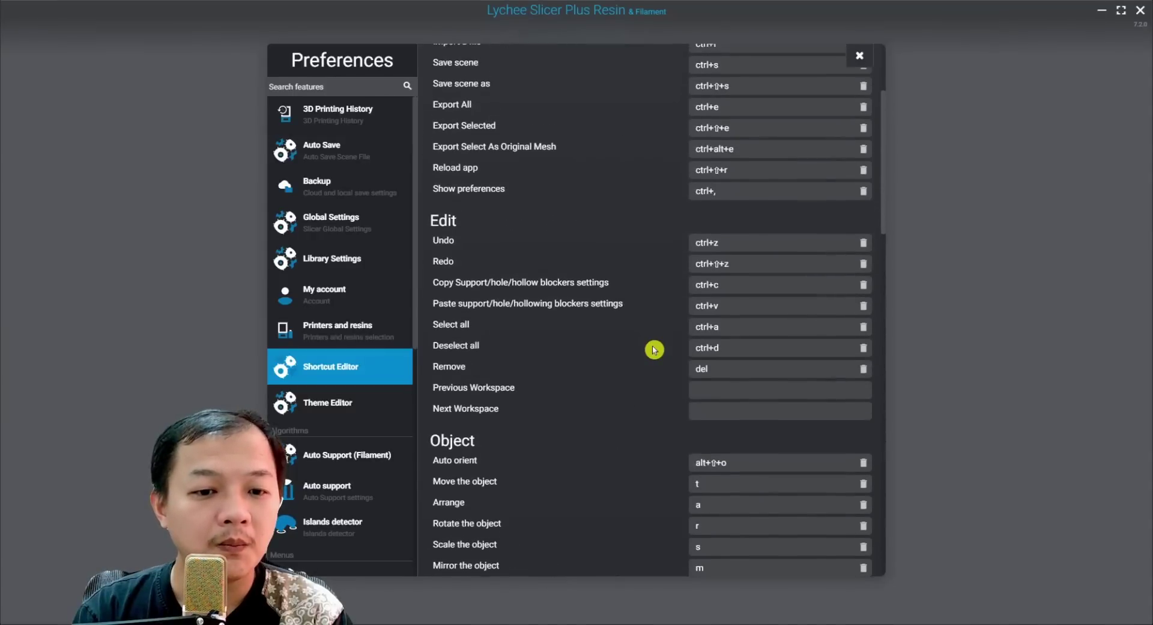
Assign 1, 2 and 3 as the shortcuts for applying the Light, Medium and Heavy presets to the supports selection
scroll(654, 349, down, 12)
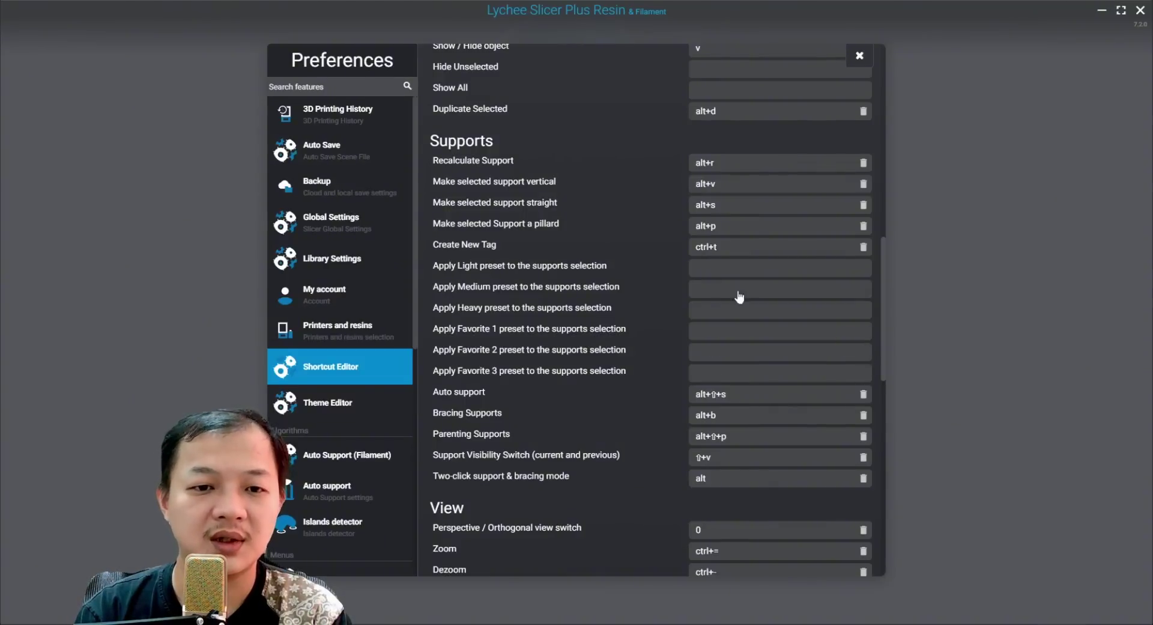
click(713, 270)
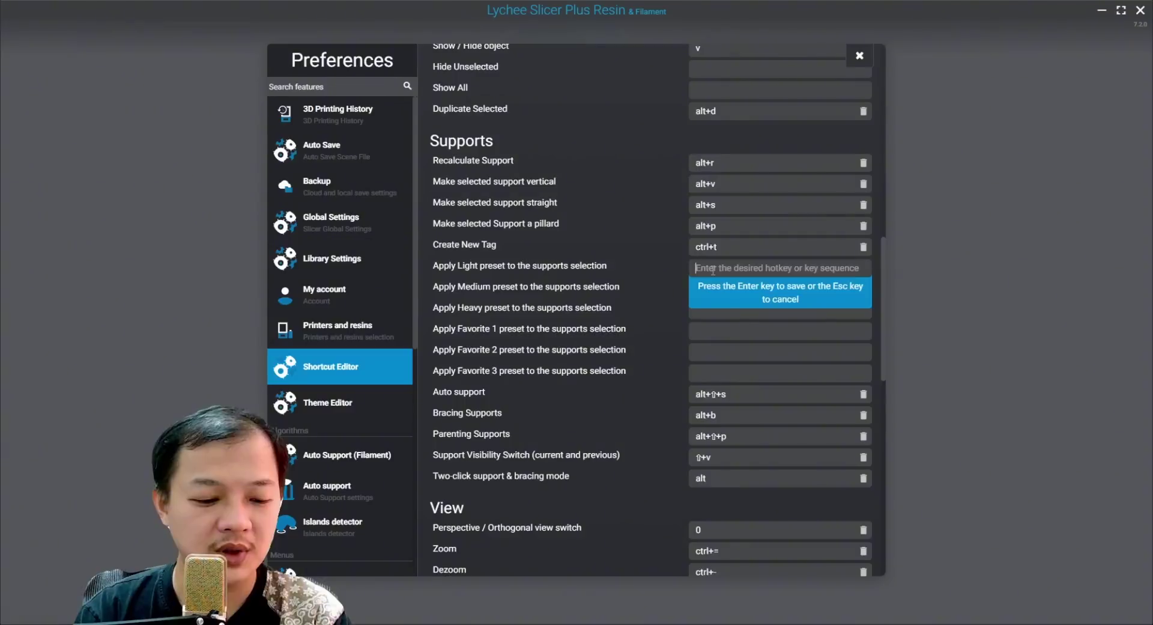
key(1)
key(Return)
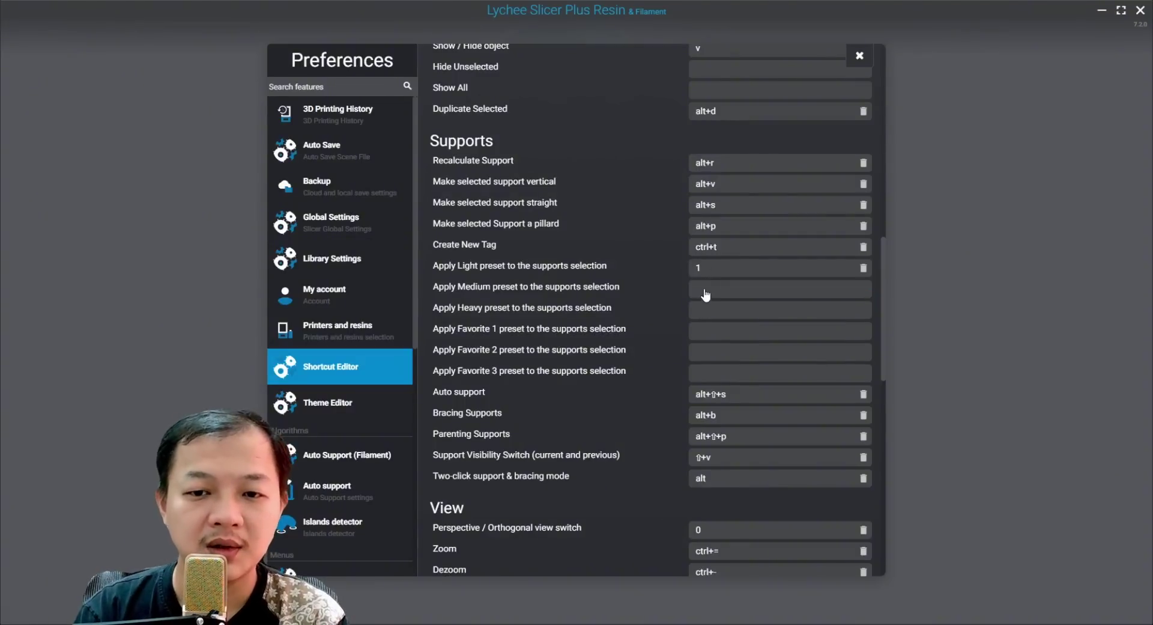
click(706, 294)
key(2)
key(Return)
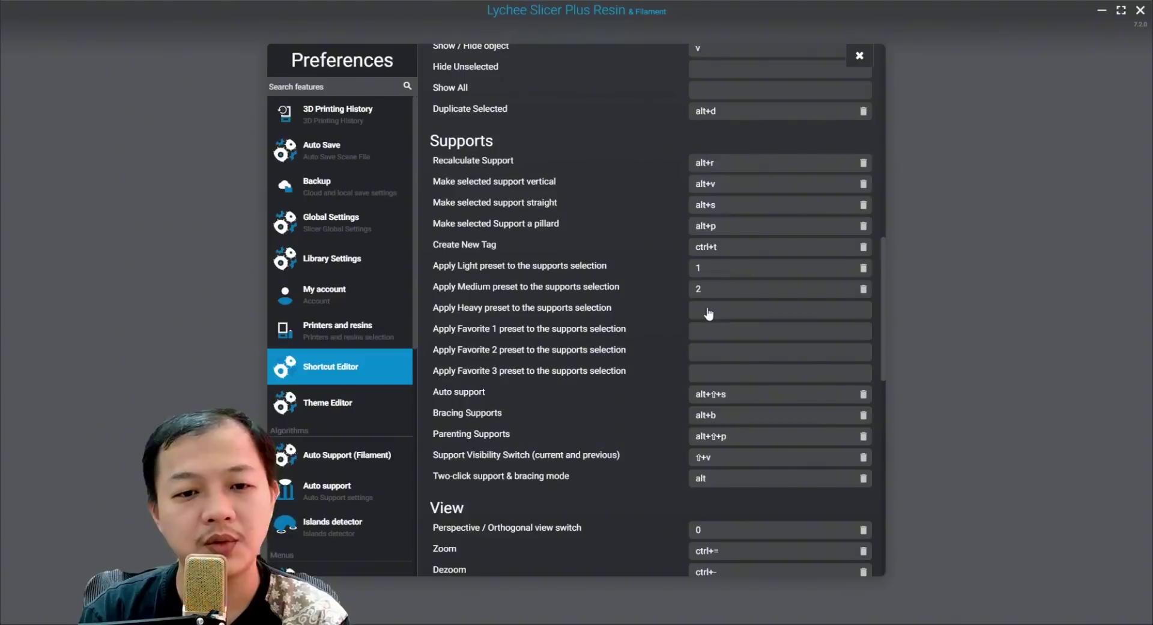
click(709, 312)
key(3)
key(Return)
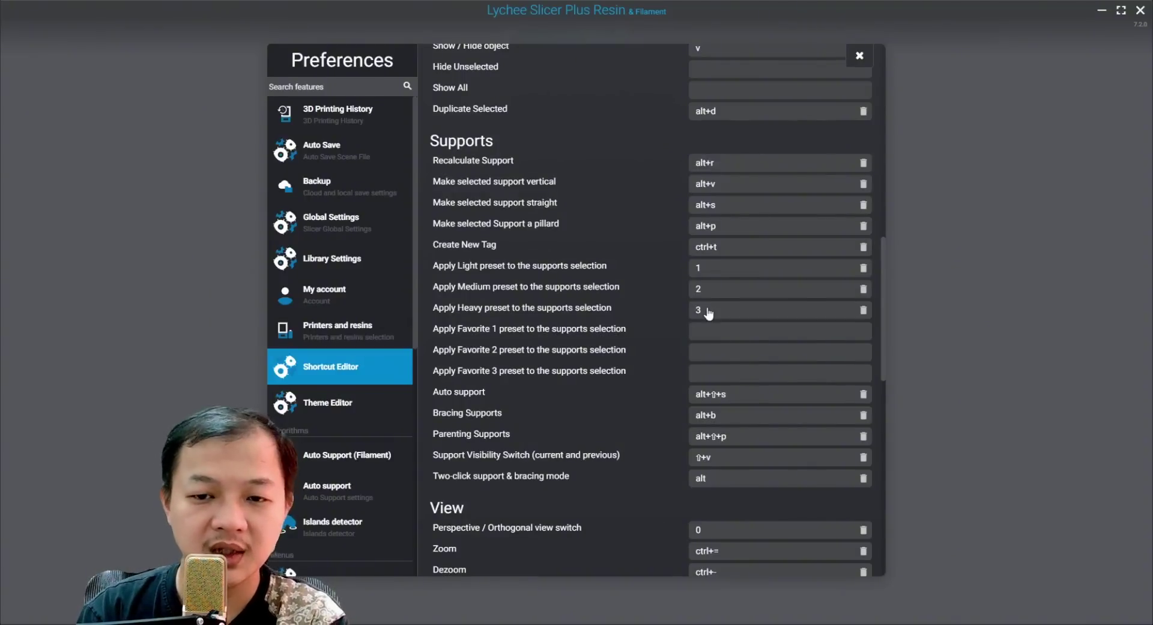
Assign 4, 5 and 6 as the shortcuts for applying the Favorite 1, Favorite 2 and Favorite 3 presets to the supports selection
click(709, 331)
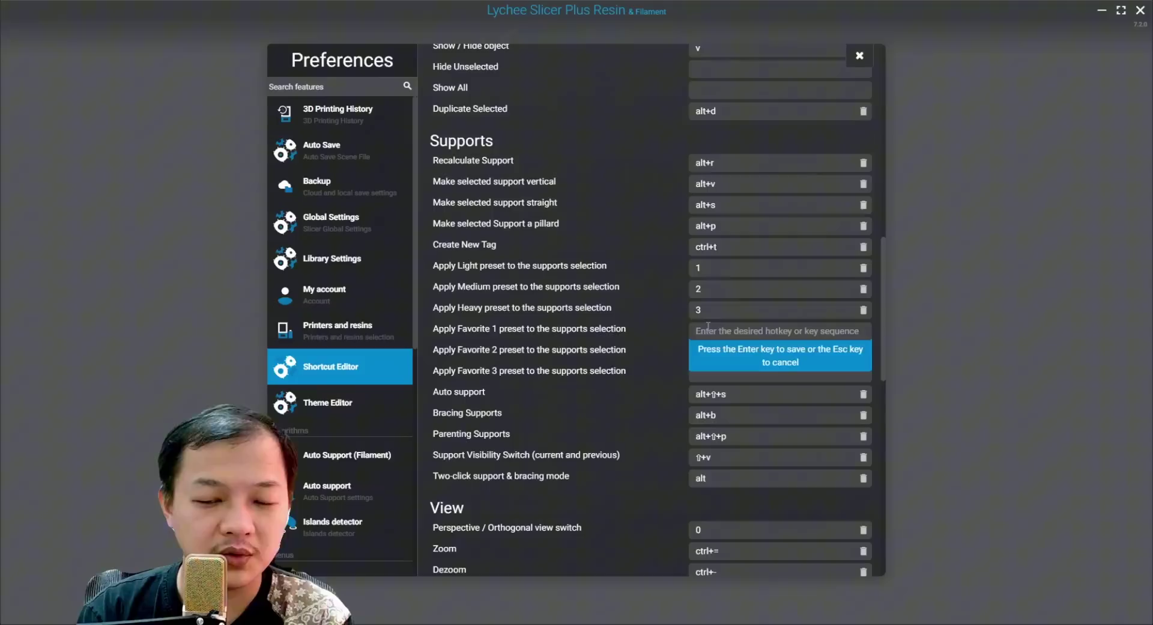
key(4)
key(Return)
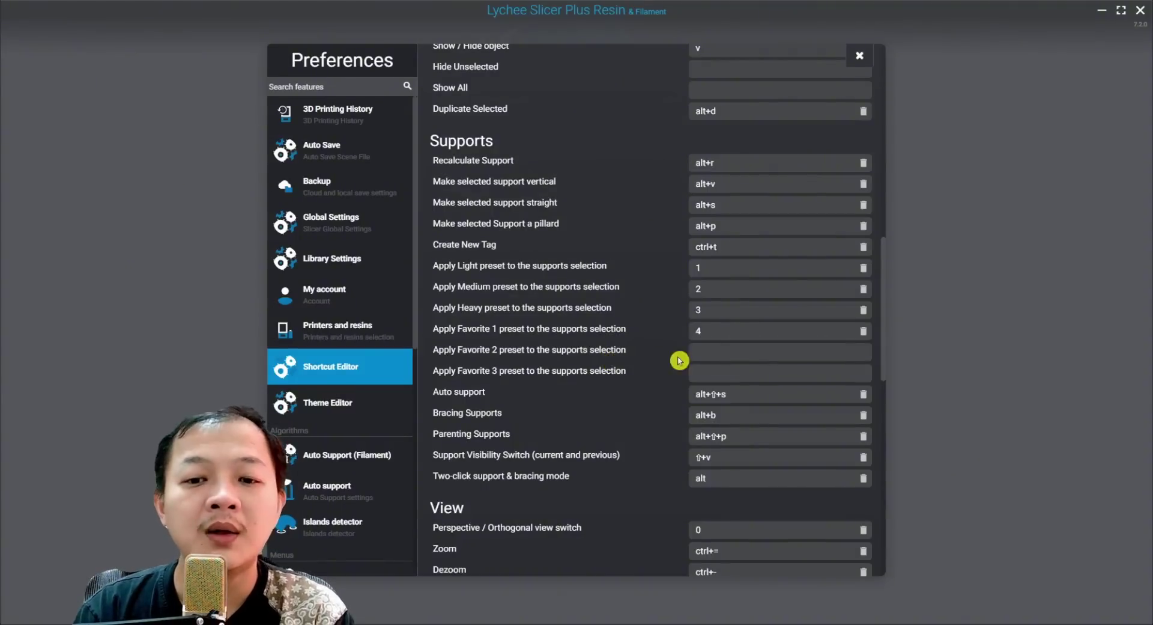
click(713, 356)
key(5)
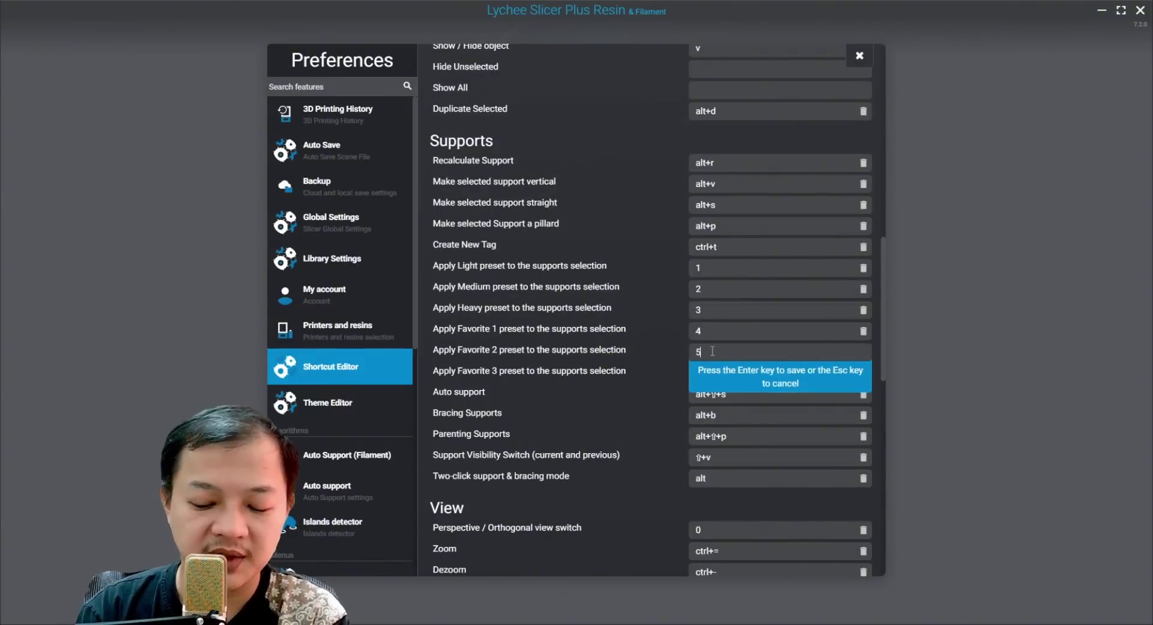
key(Return)
click(721, 375)
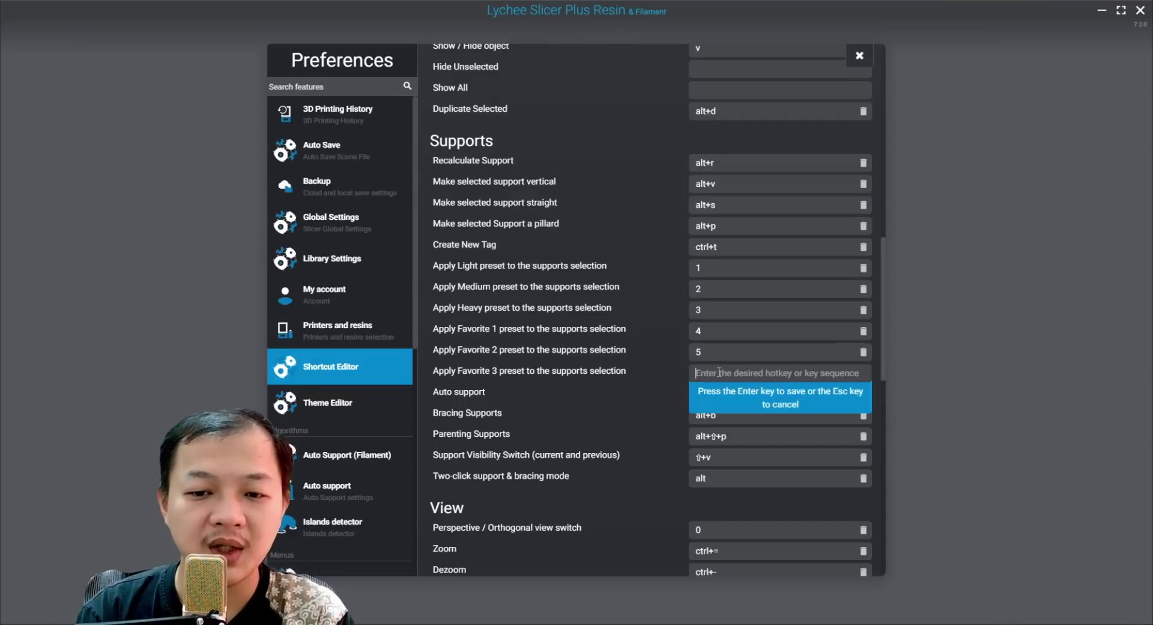
key(6)
key(Return)
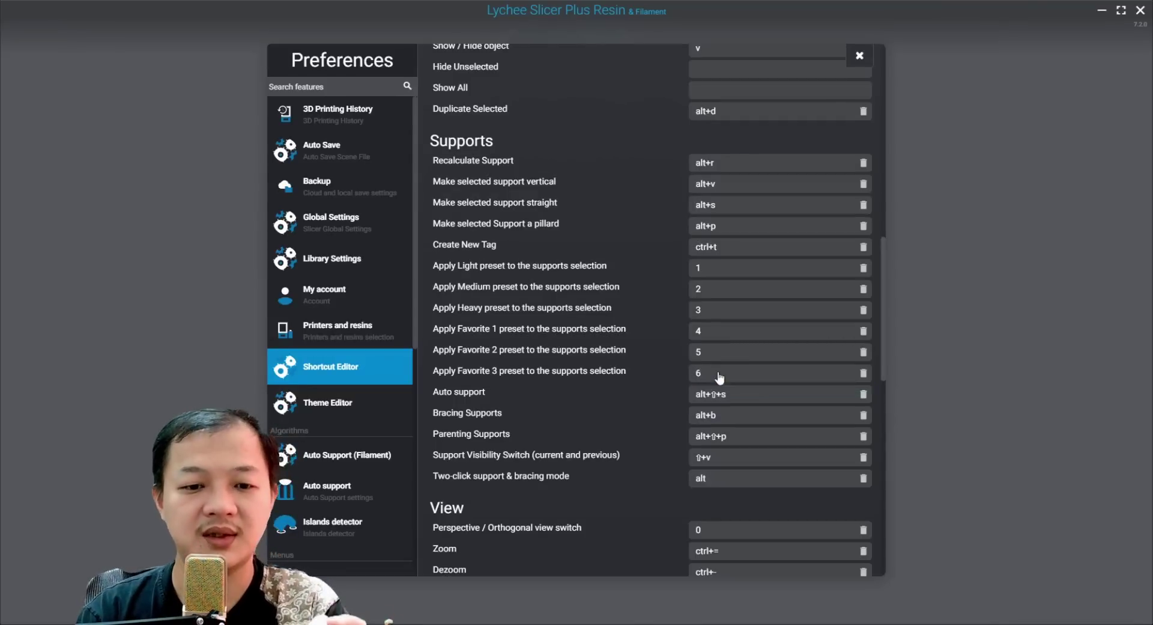
Set the Bracing Supports shortcut to z and the Support Visibility Switch shortcut to c
click(486, 415)
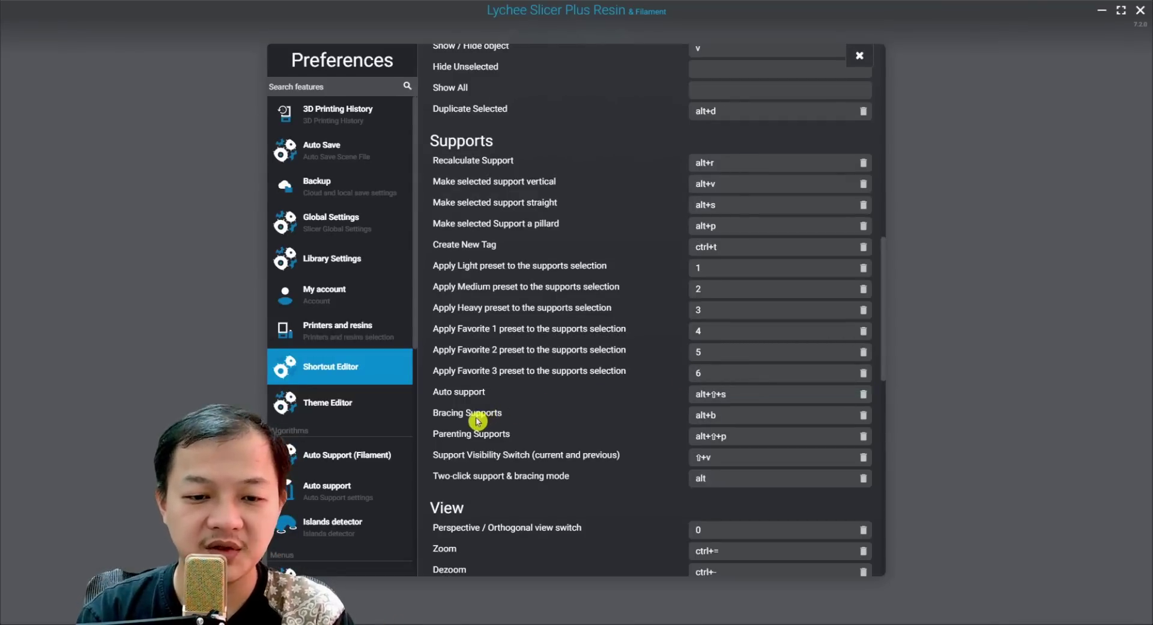
click(737, 416)
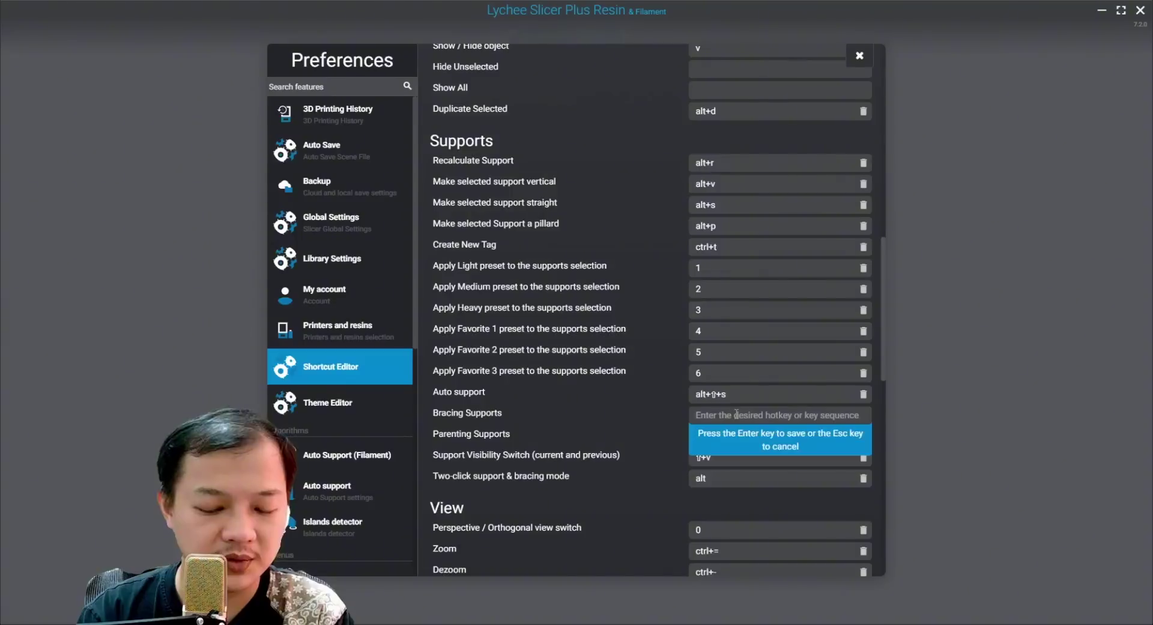
text(z)
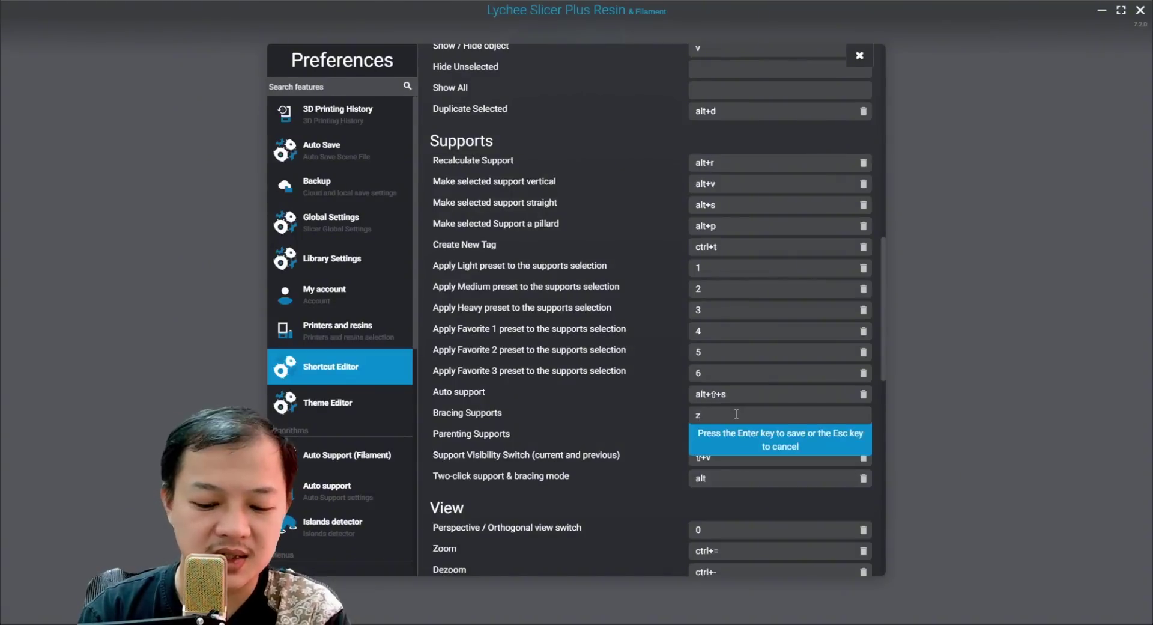
key(Return)
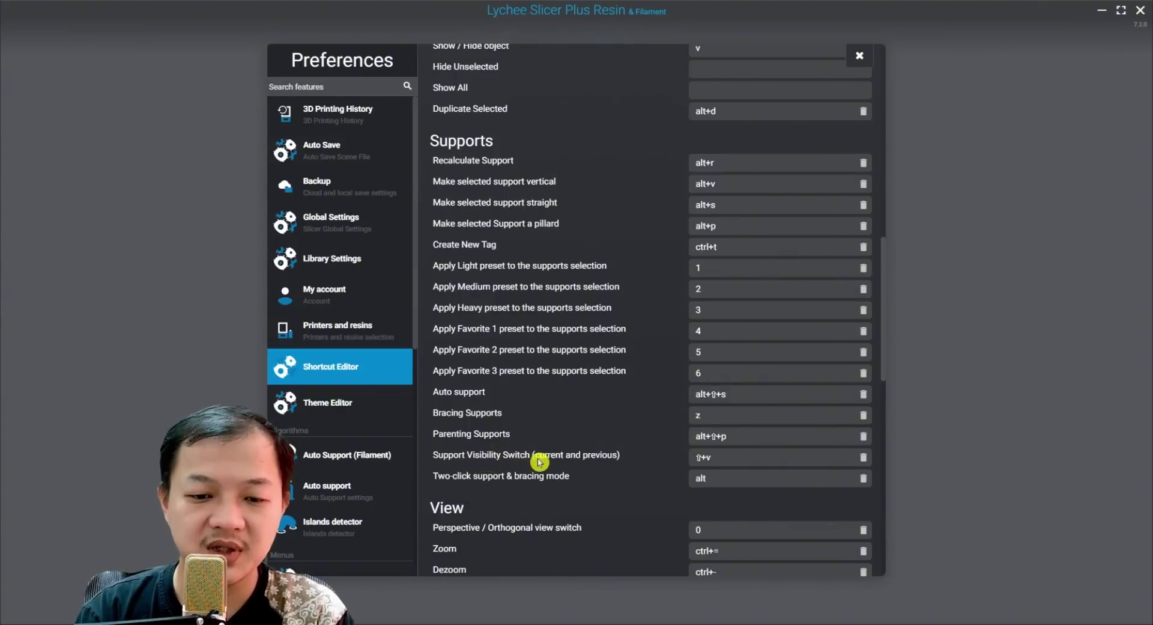
click(725, 459)
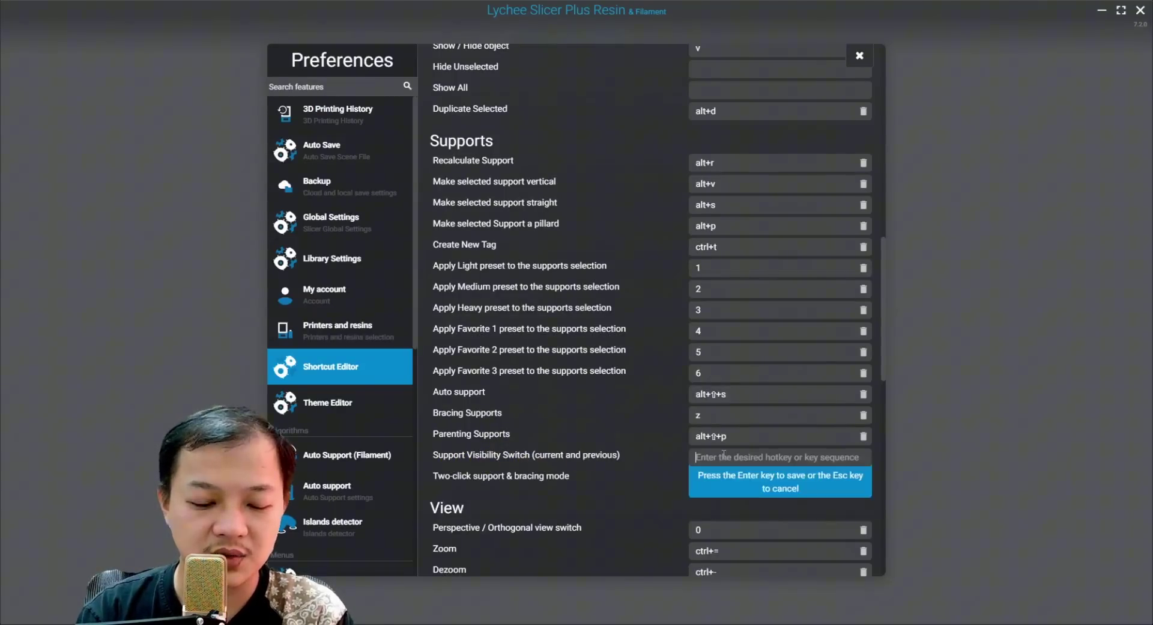
text(c)
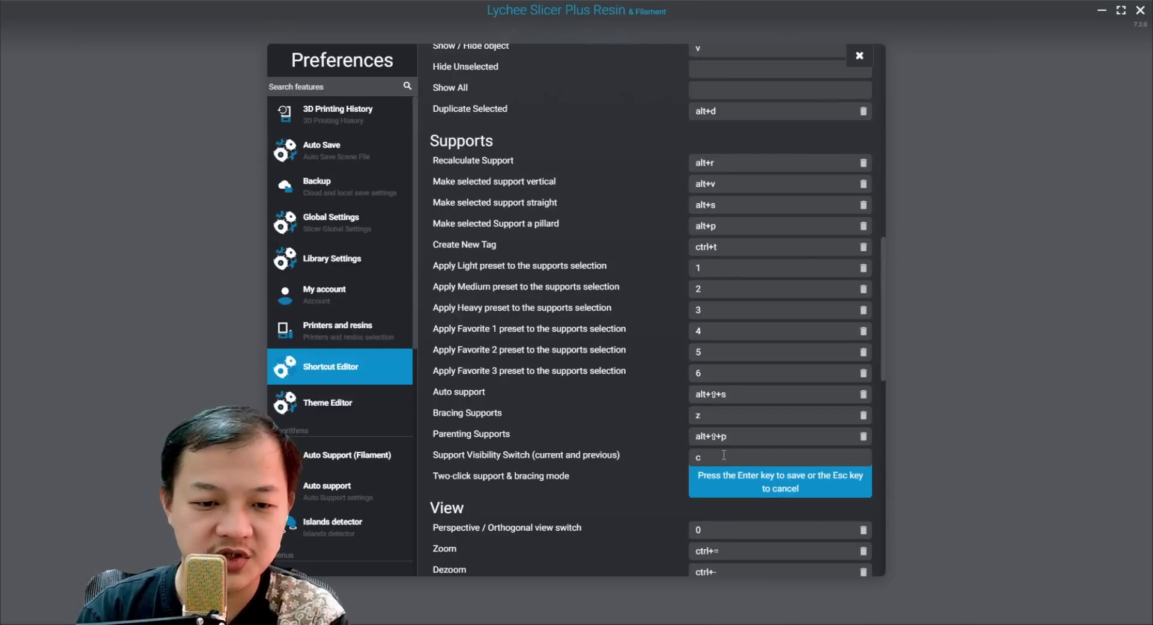
key(Return)
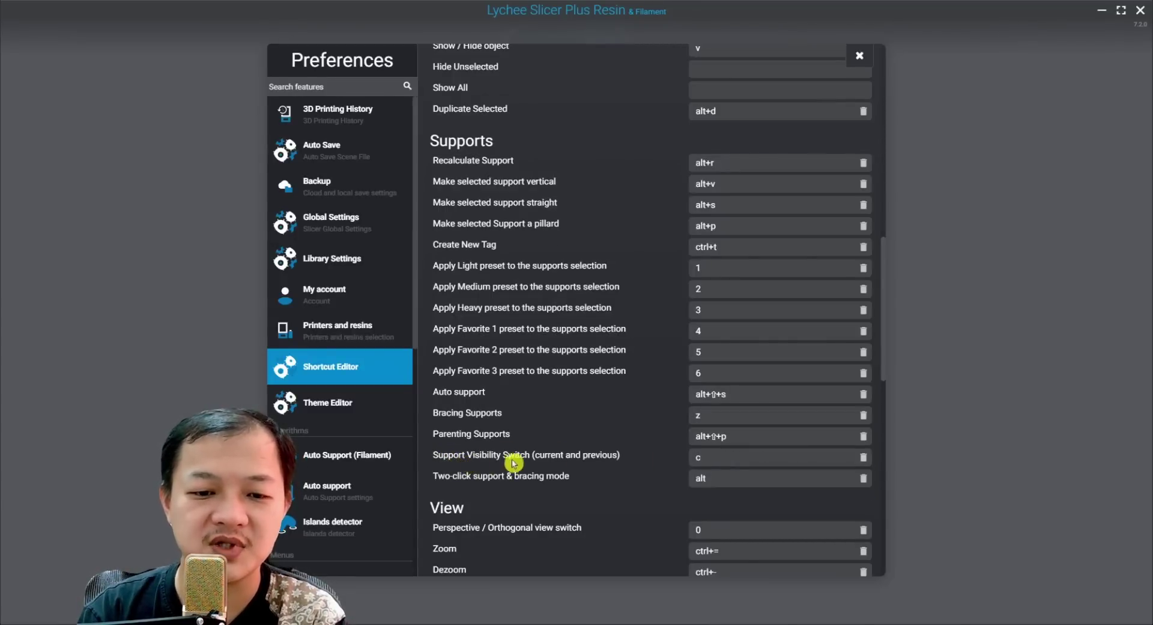
Set the Remove shortcut in the Edit group to x and close the preferences
scroll(622, 430, up, 8)
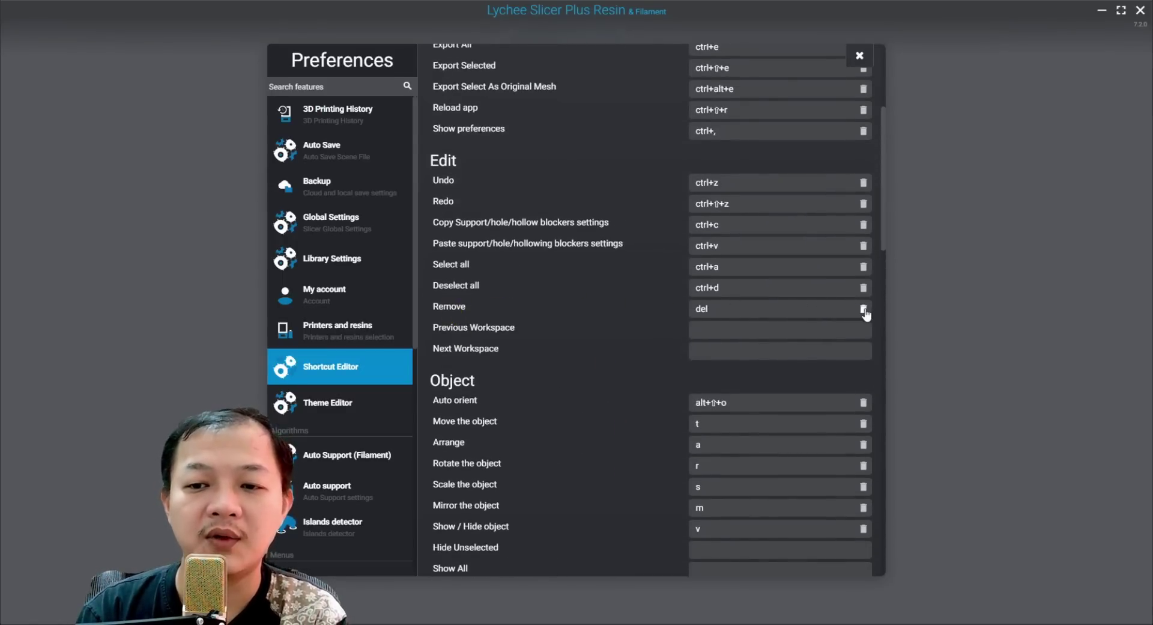
click(781, 310)
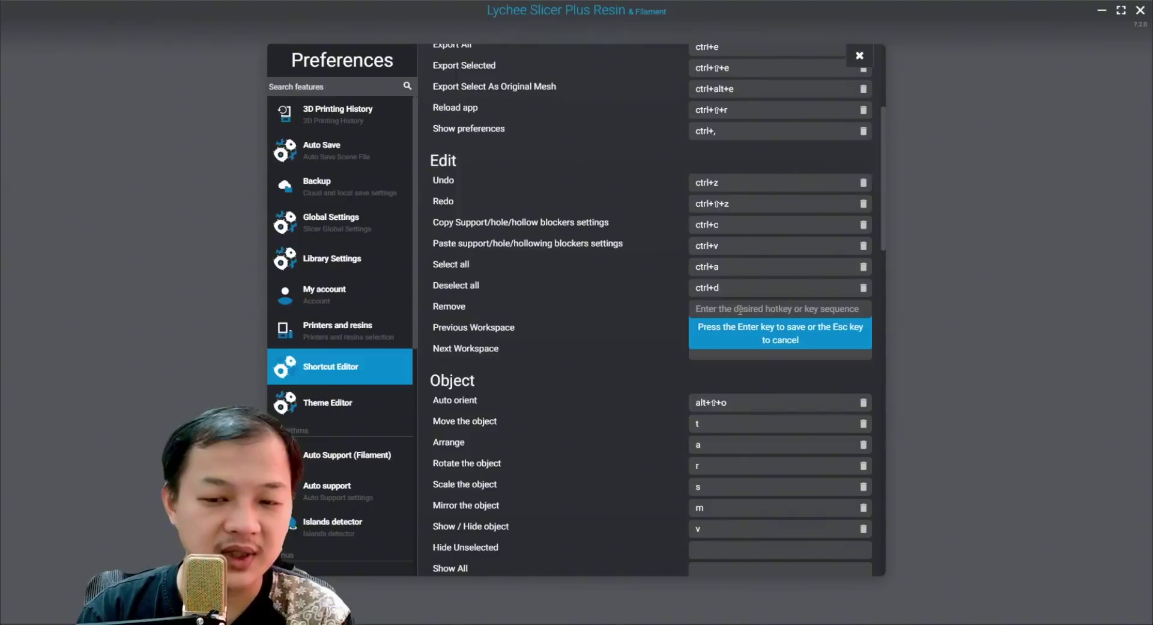
key(x)
key(Return)
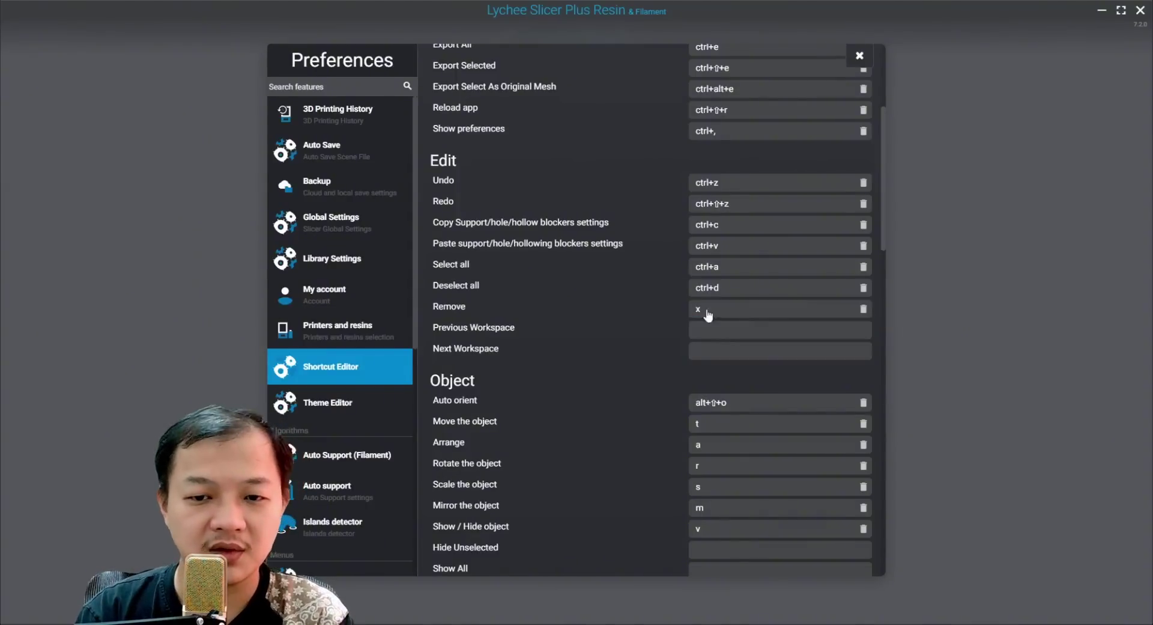
scroll(658, 345, down, 3)
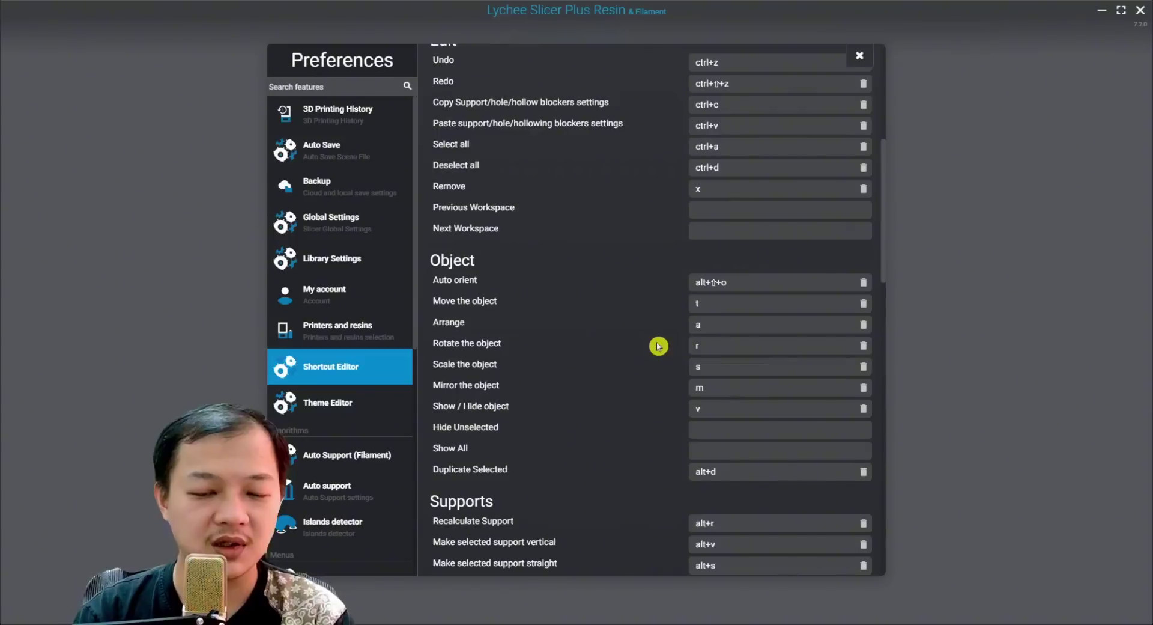
scroll(658, 346, down, 5)
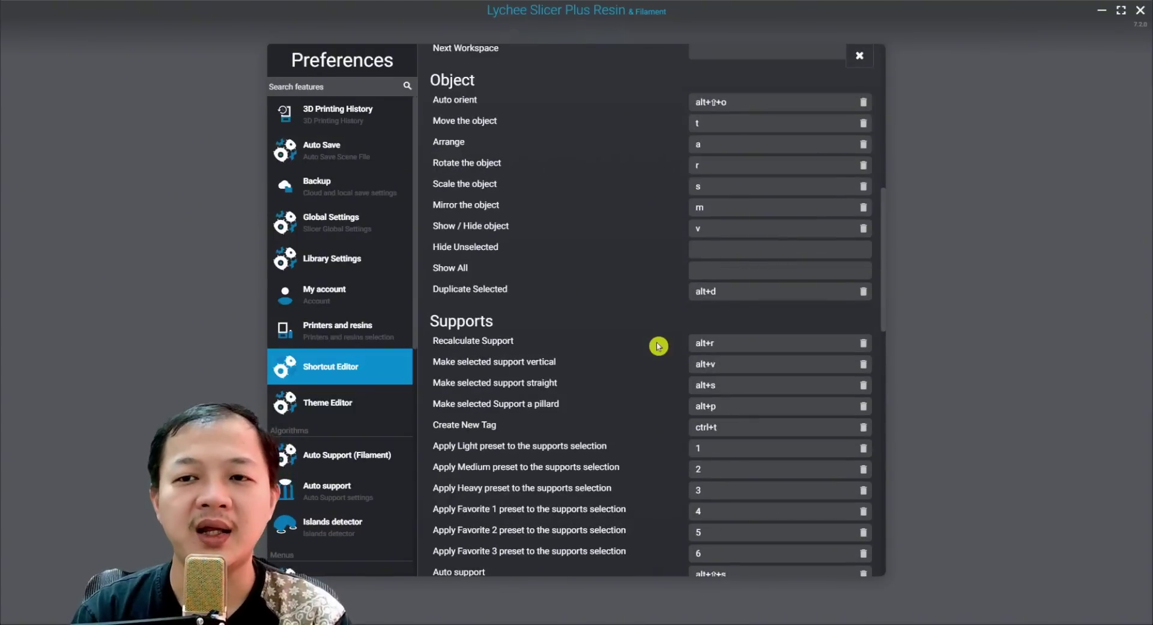
click(860, 57)
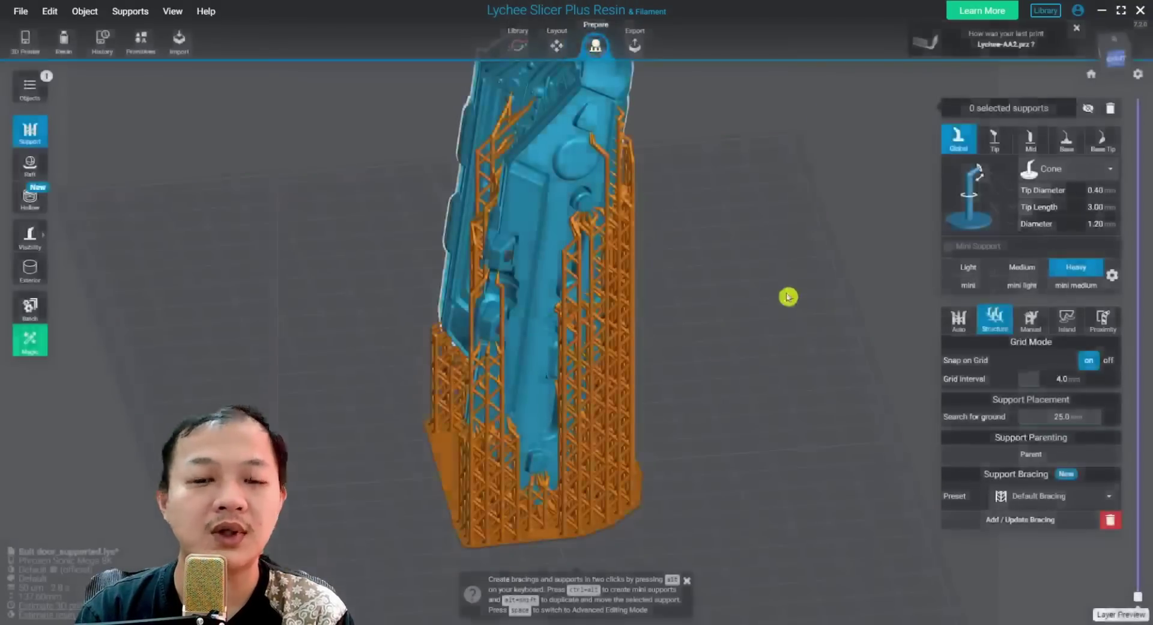
Switch the support visibility to contact points with lines and inspect the contact points around the door's round recess up close
drag(787, 296, 744, 294)
scroll(745, 295, up, 8)
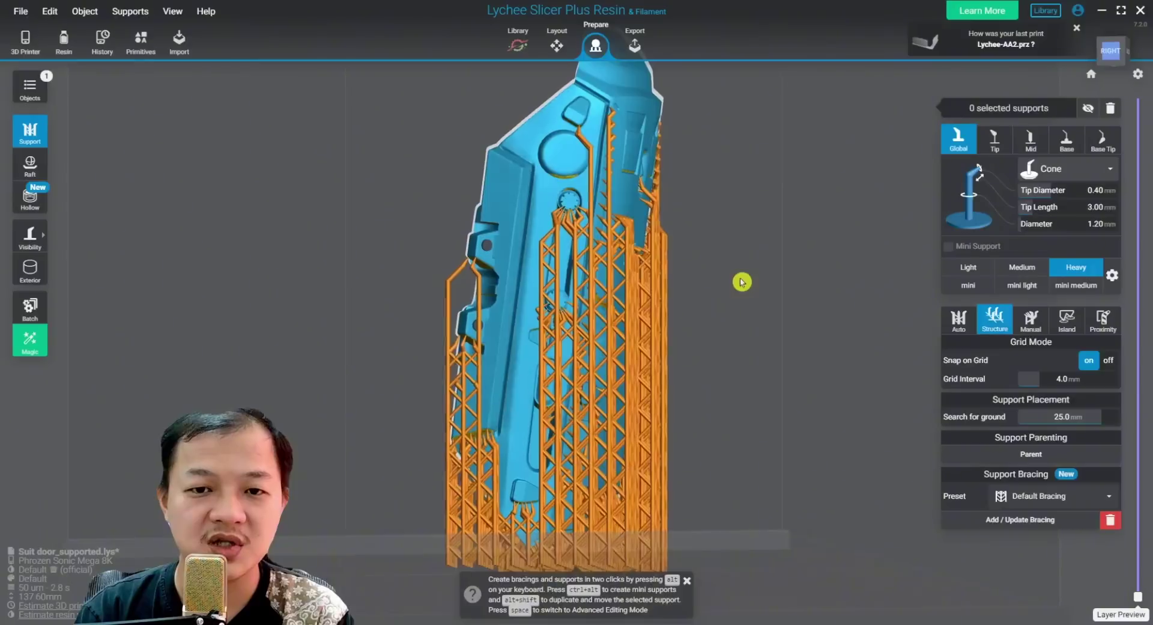
right_drag(730, 213, 739, 269)
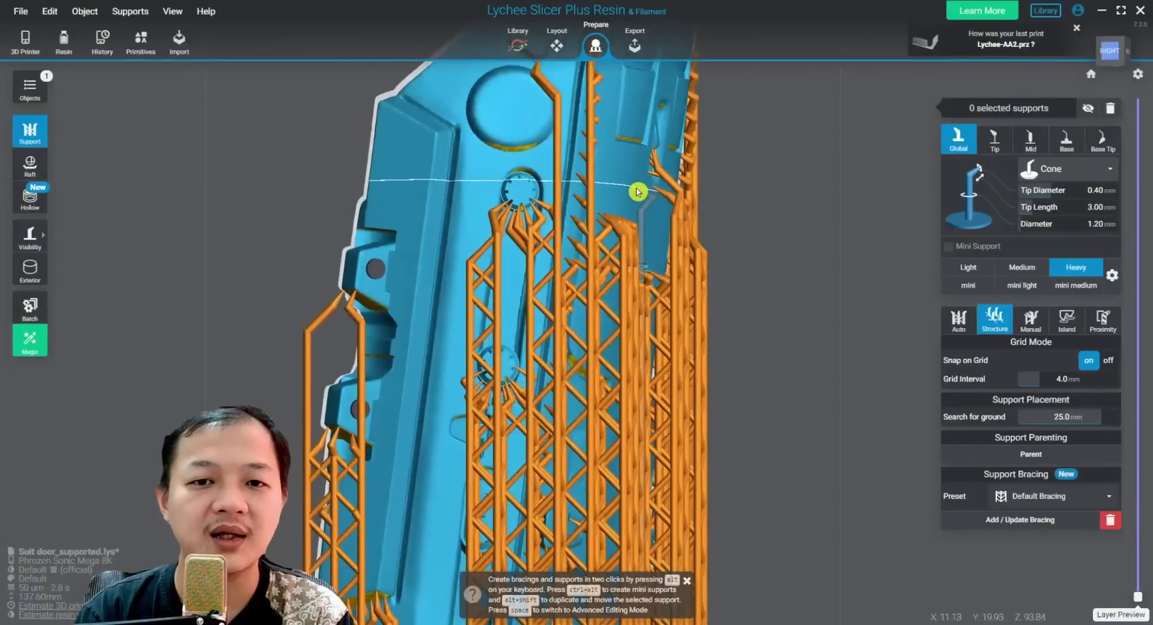
key(v)
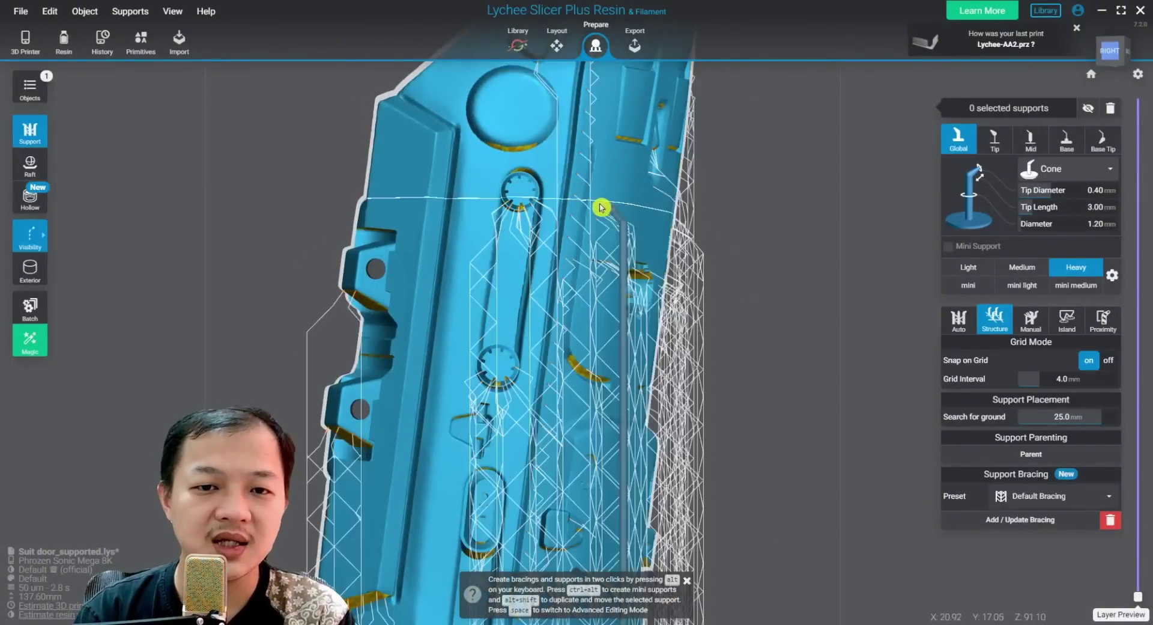
scroll(586, 216, up, 6)
scroll(565, 185, up, 4)
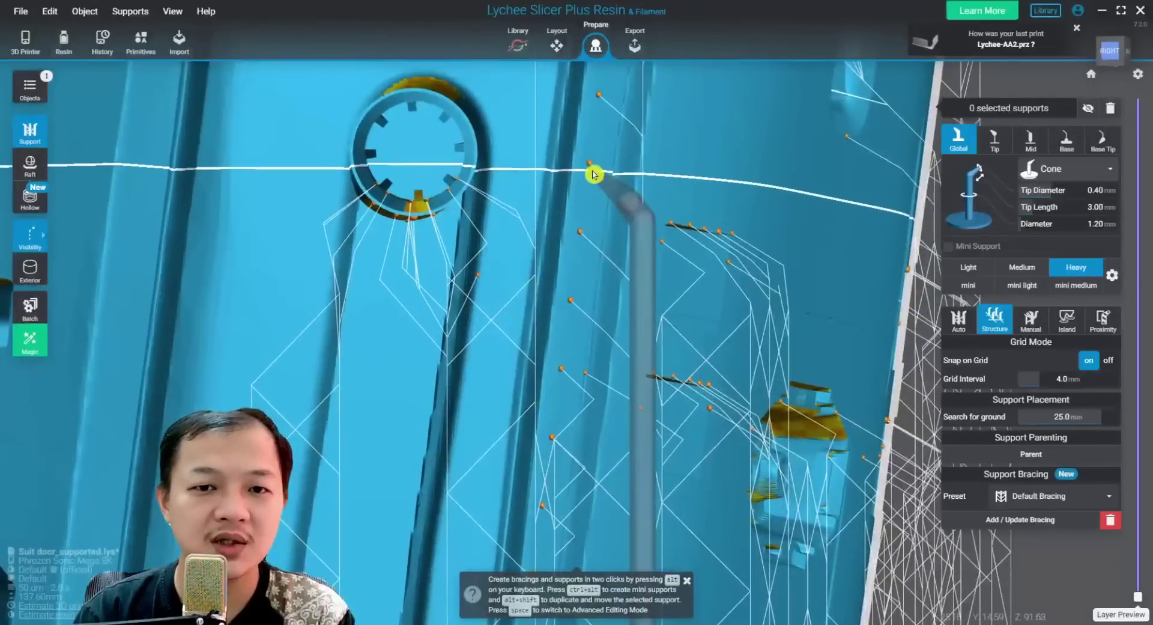
Compare the All, Tips/Bases, Tips and Tips/Middles visibility modes on the door's supports
mouse_move(30, 237)
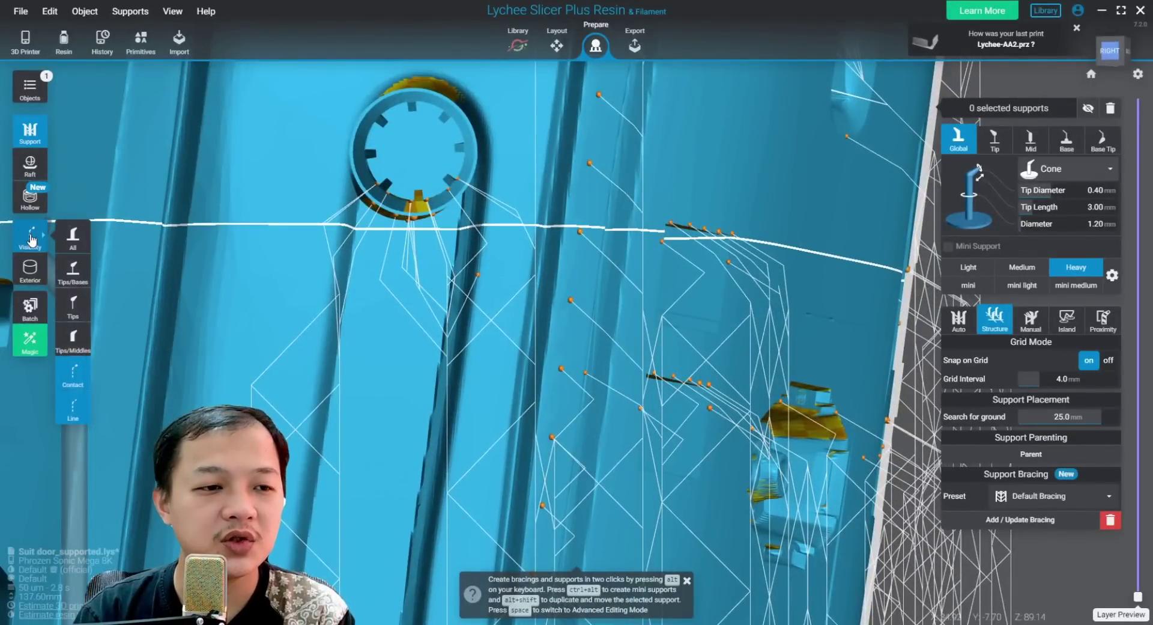
click(70, 238)
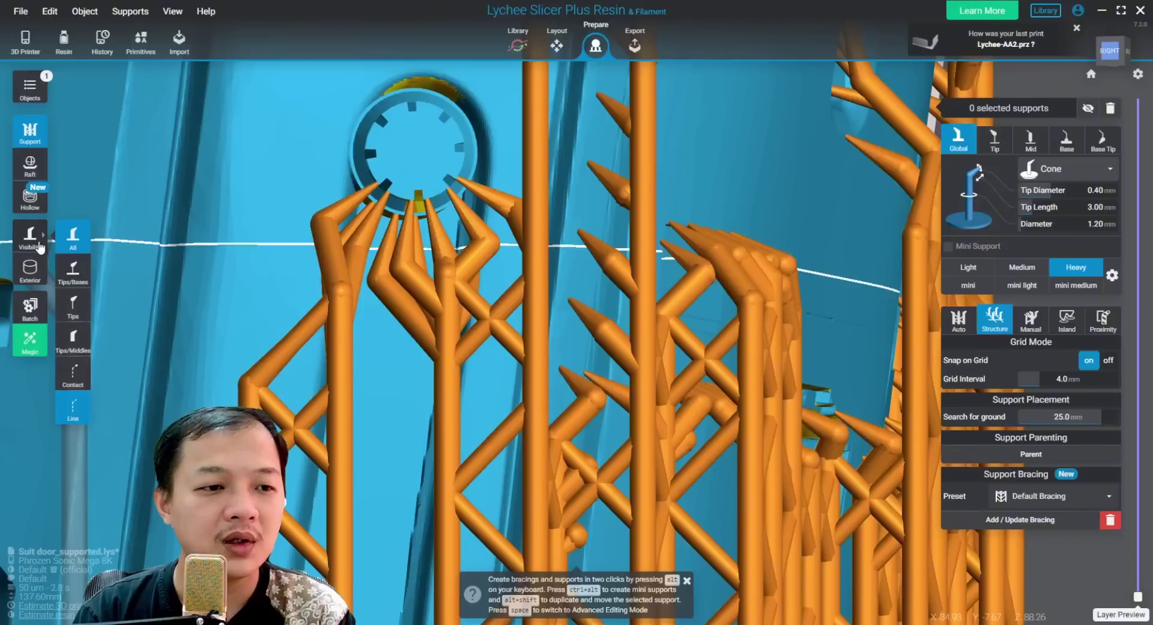
click(77, 274)
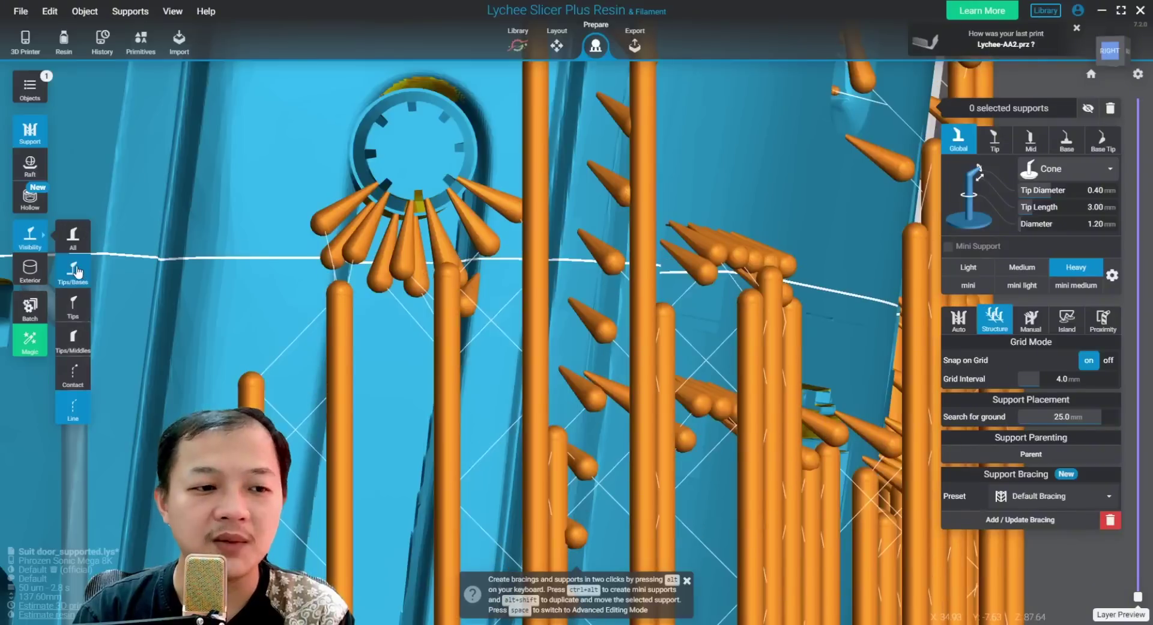
click(73, 309)
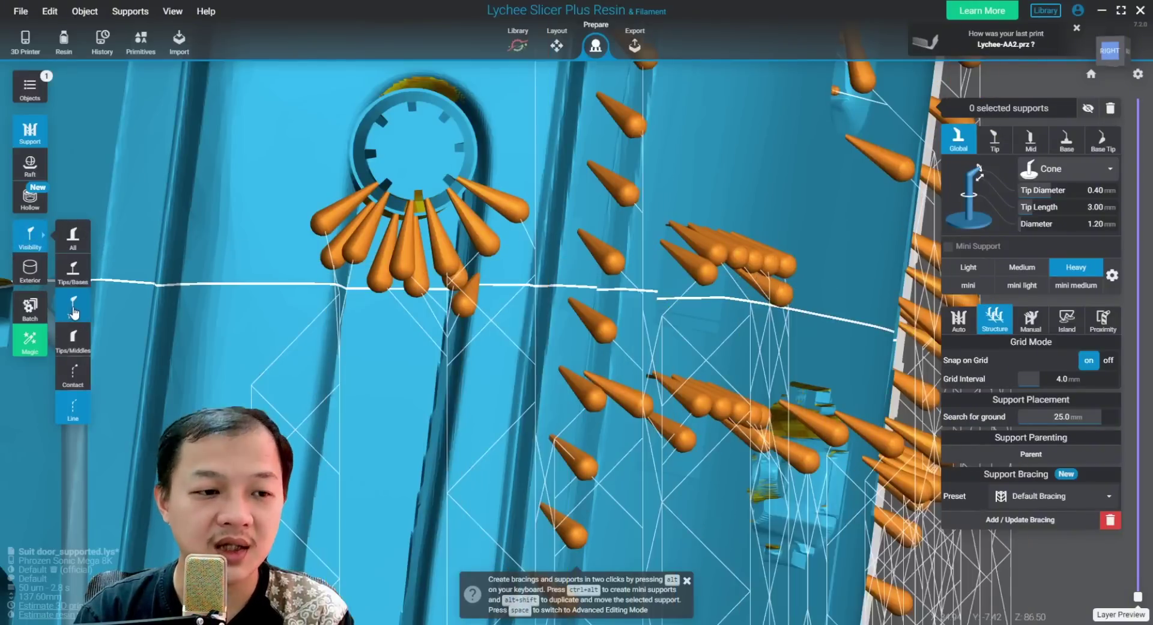
click(75, 346)
scroll(394, 359, down, 5)
right_drag(453, 389, 449, 251)
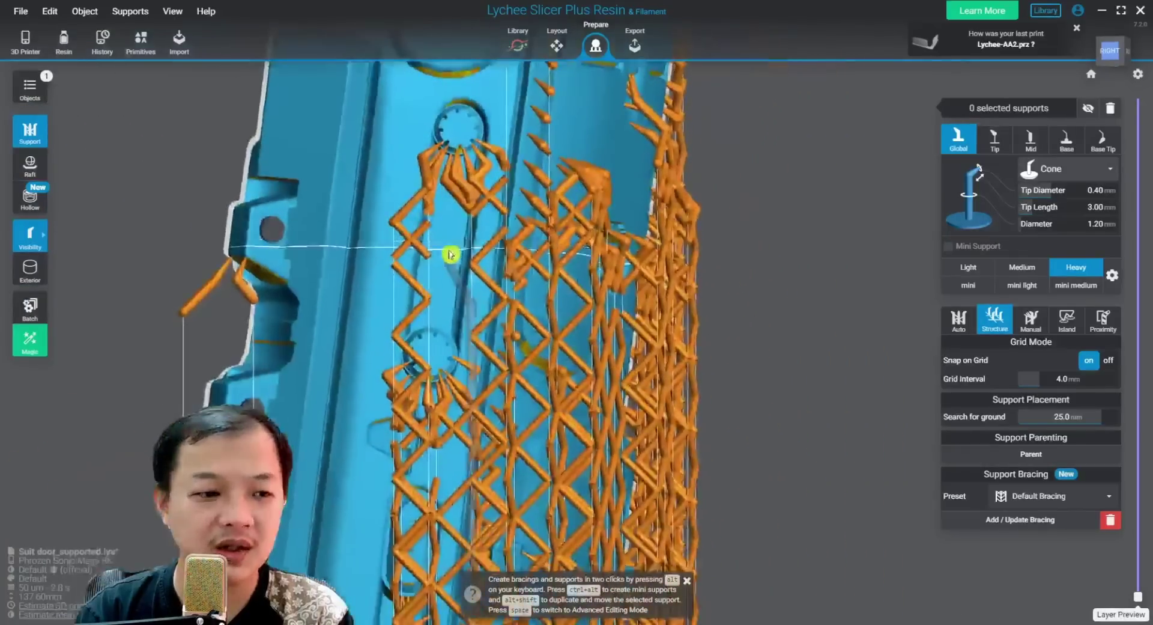
Show only the supports' contact points, then display all support parts again
mouse_move(30, 234)
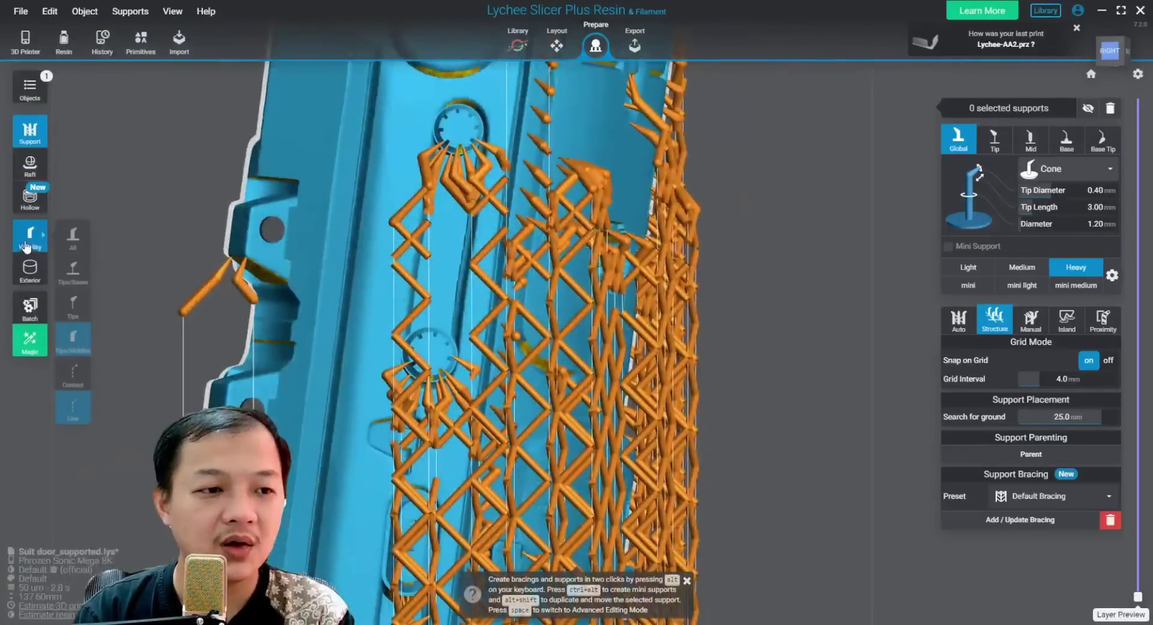
click(76, 378)
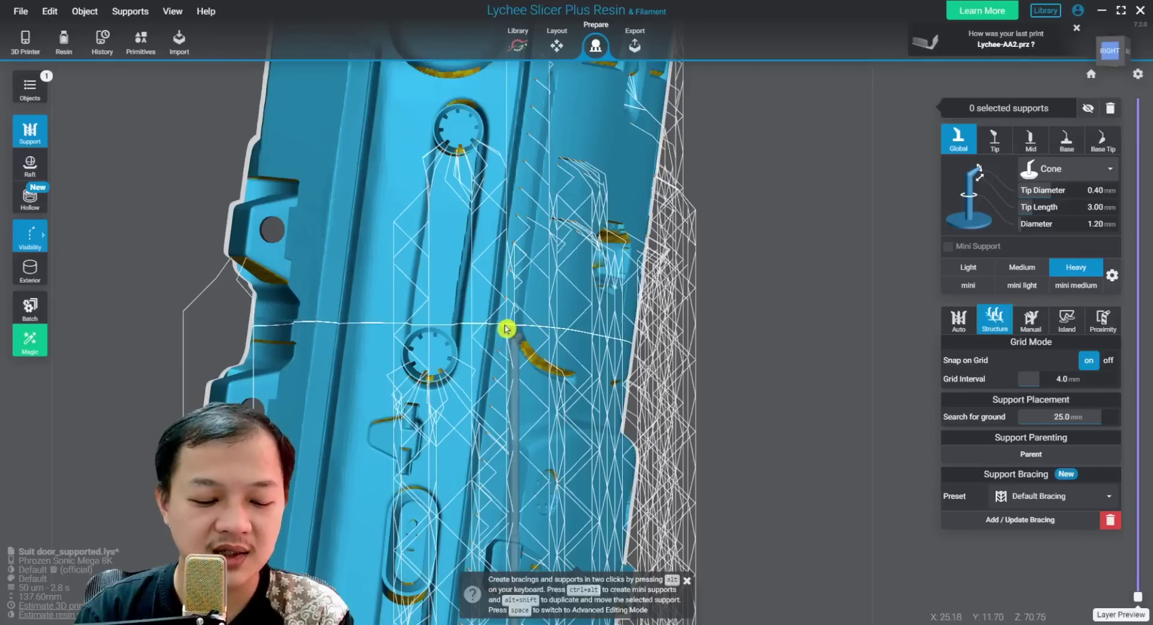
click(74, 239)
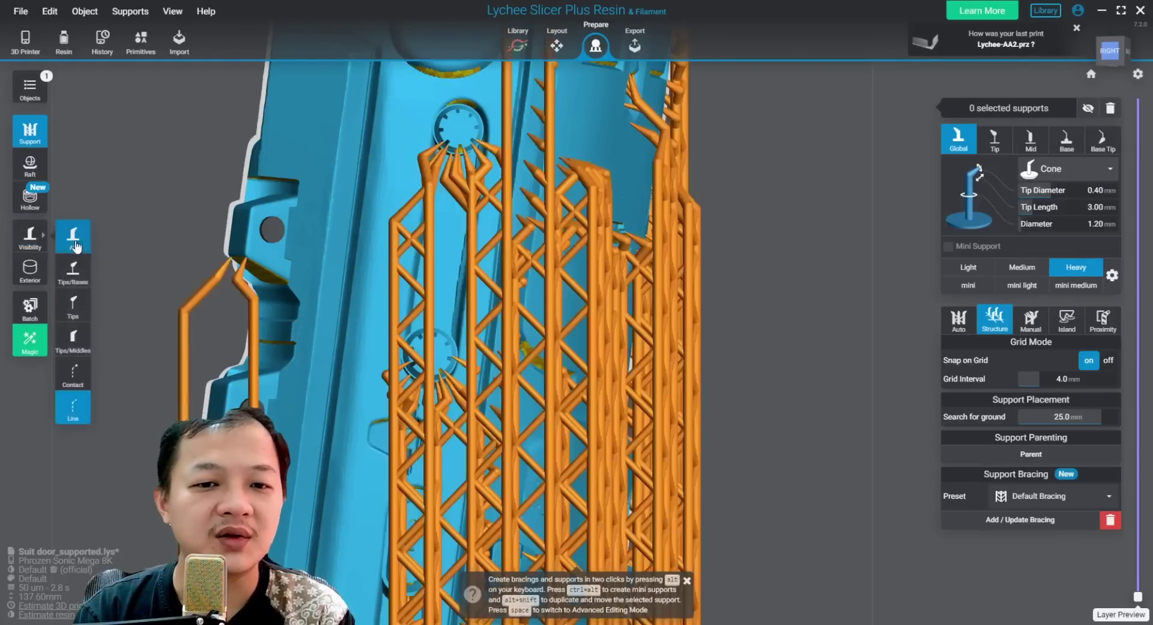
Switch the supports to line visibility and inspect a contact point beside the door's upper pocket up close
key(v)
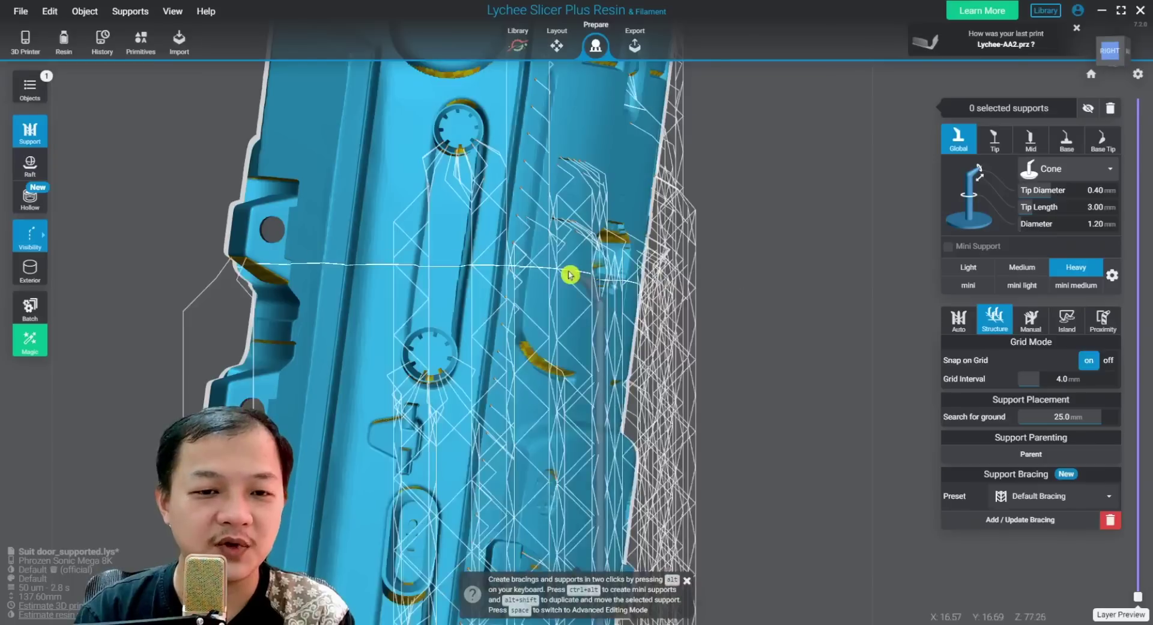
scroll(570, 275, up, 2)
middle_drag(540, 236, 607, 316)
scroll(604, 315, down, 2)
middle_drag(565, 207, 622, 342)
scroll(567, 223, up, 8)
scroll(586, 209, down, 3)
scroll(635, 236, up, 5)
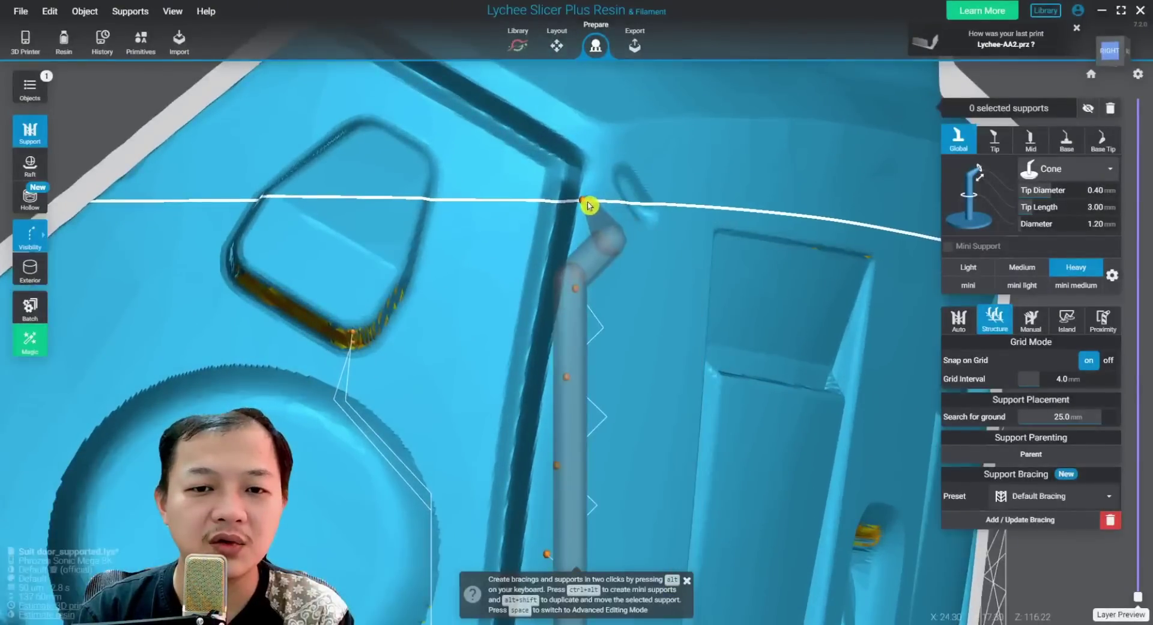
mouse_move(586, 206)
mouse_down()
mouse_move(592, 223)
mouse_move(597, 203)
mouse_move(587, 220)
mouse_move(587, 209)
mouse_up()
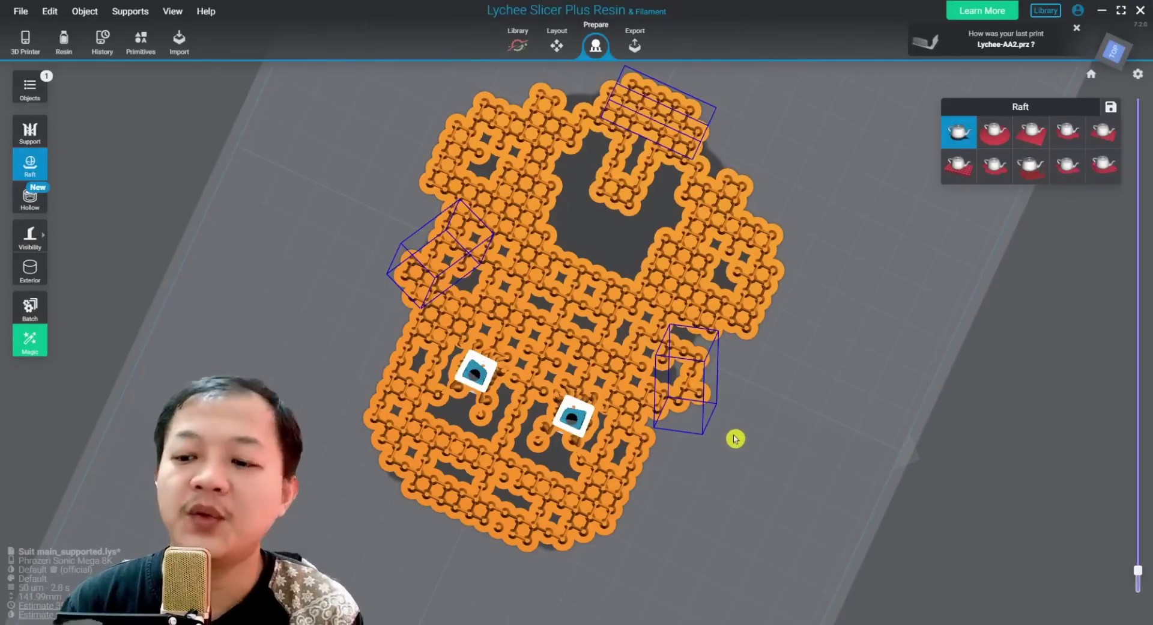
Preview a slightly higher layer of the suit model and bring up the Structure support settings to review the grid
mouse_move(1138, 570)
mouse_down()
mouse_move(1135, 402)
mouse_move(1136, 554)
mouse_up()
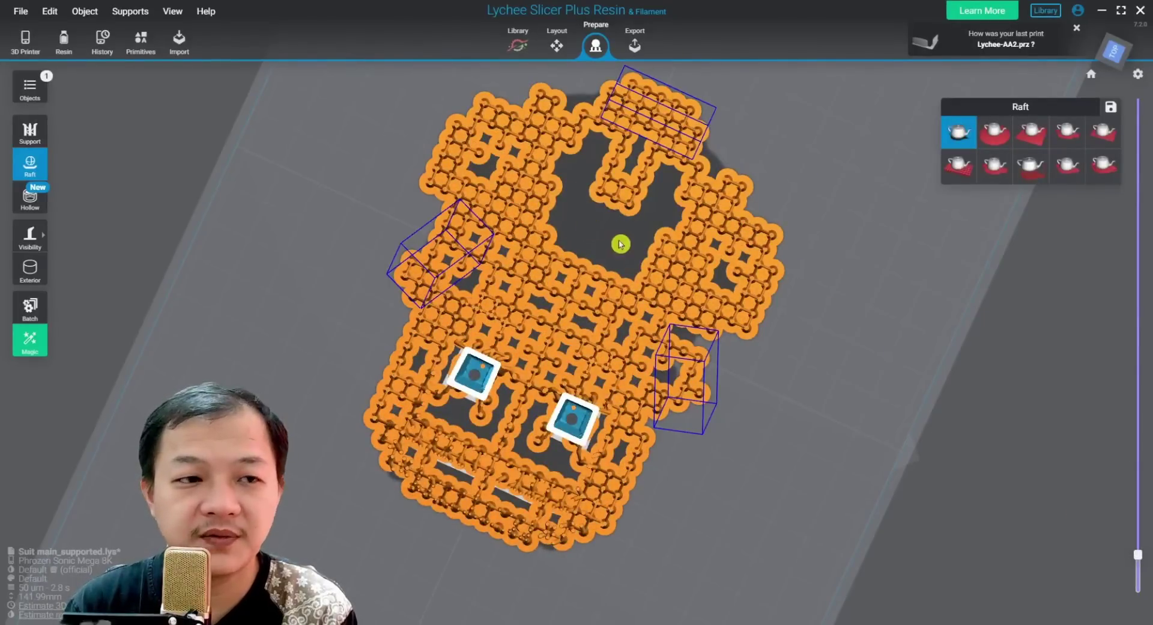
click(30, 133)
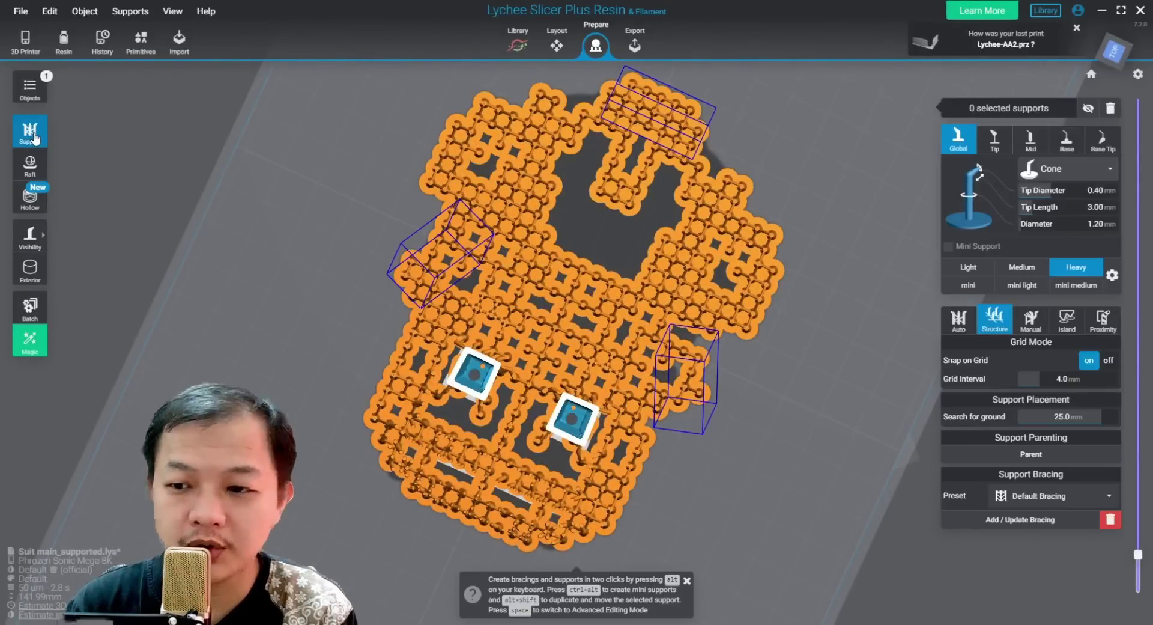
click(992, 323)
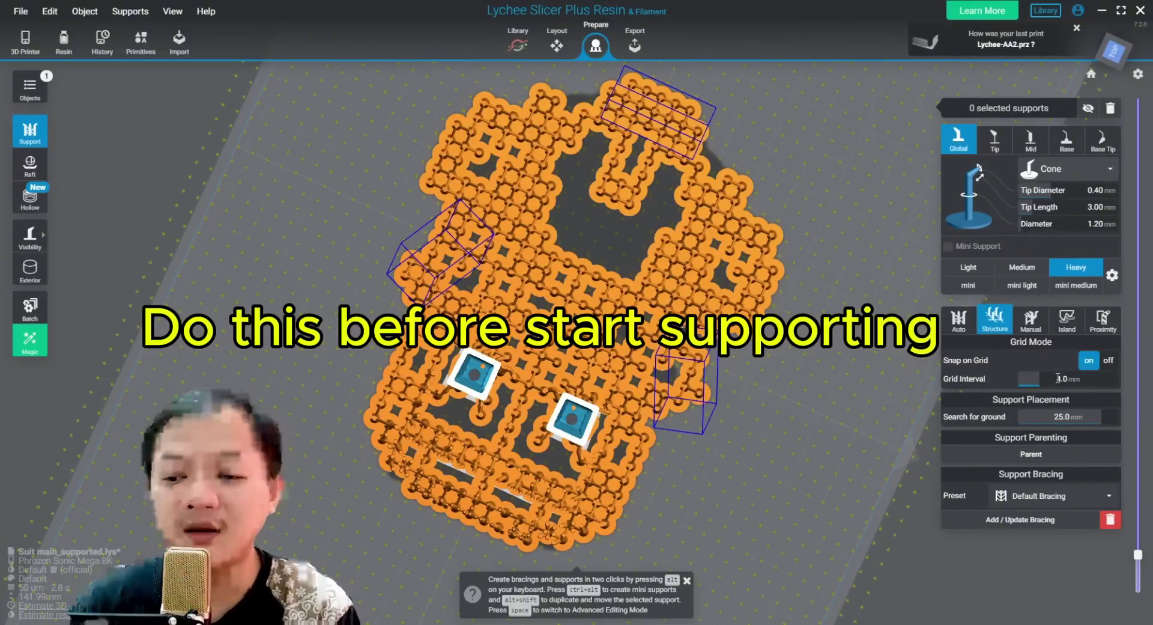
drag(795, 281, 730, 335)
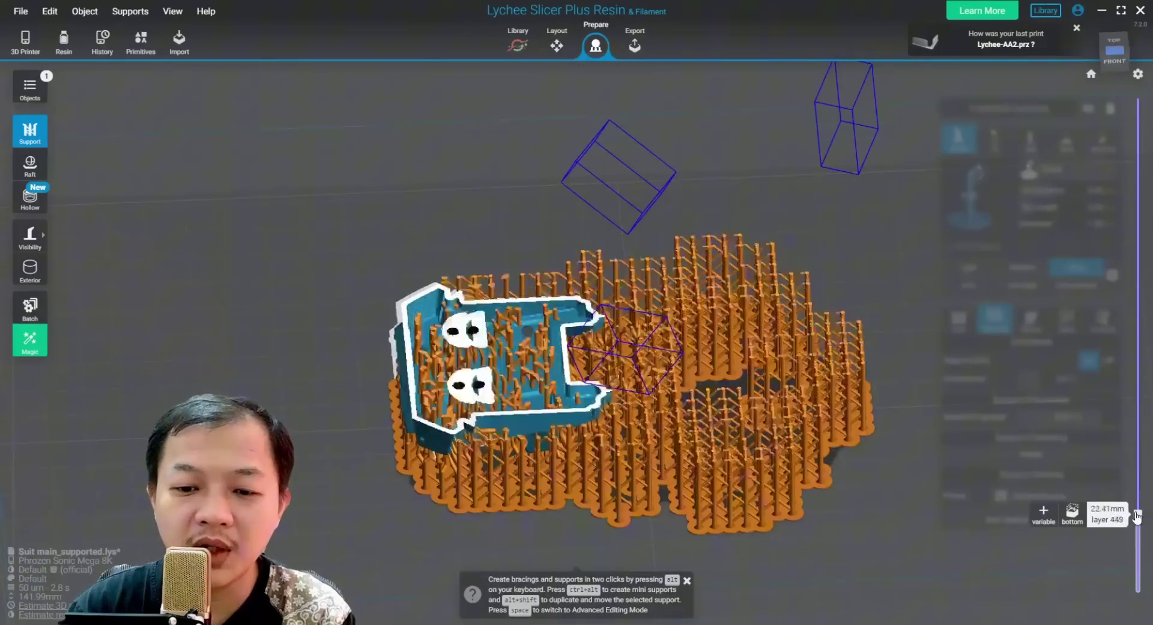
Raise the layer preview well into the suit body and examine its grid-aligned supports from several sides
drag(1137, 516, 1138, 399)
scroll(836, 444, up, 4)
middle_drag(834, 450, 714, 287)
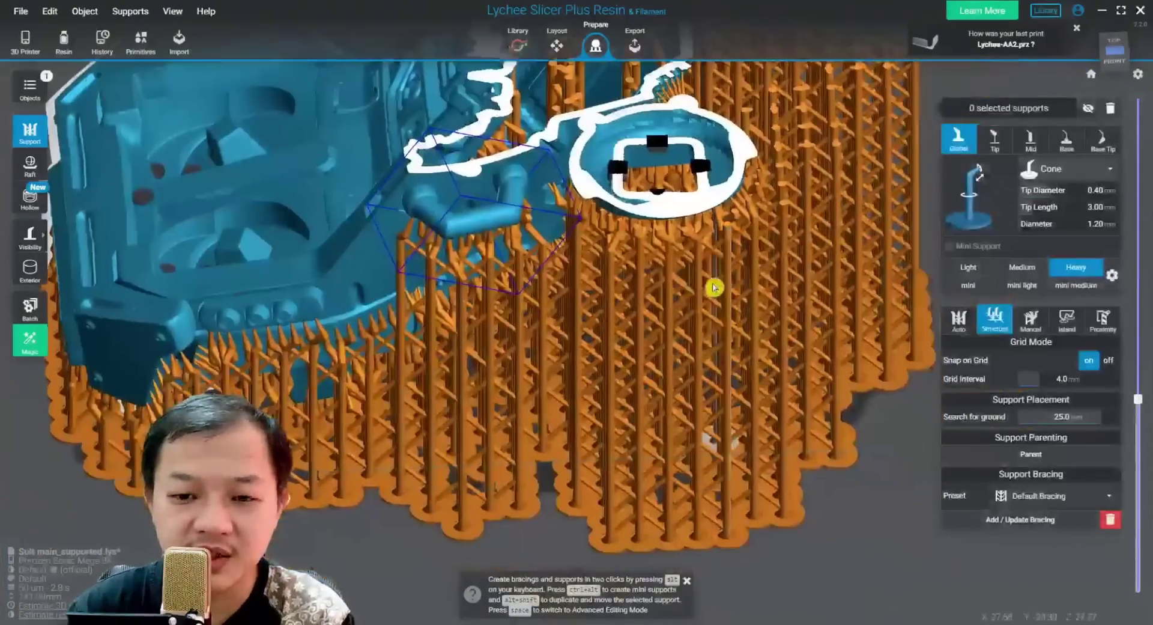
right_drag(642, 332, 759, 395)
scroll(759, 395, down, 4)
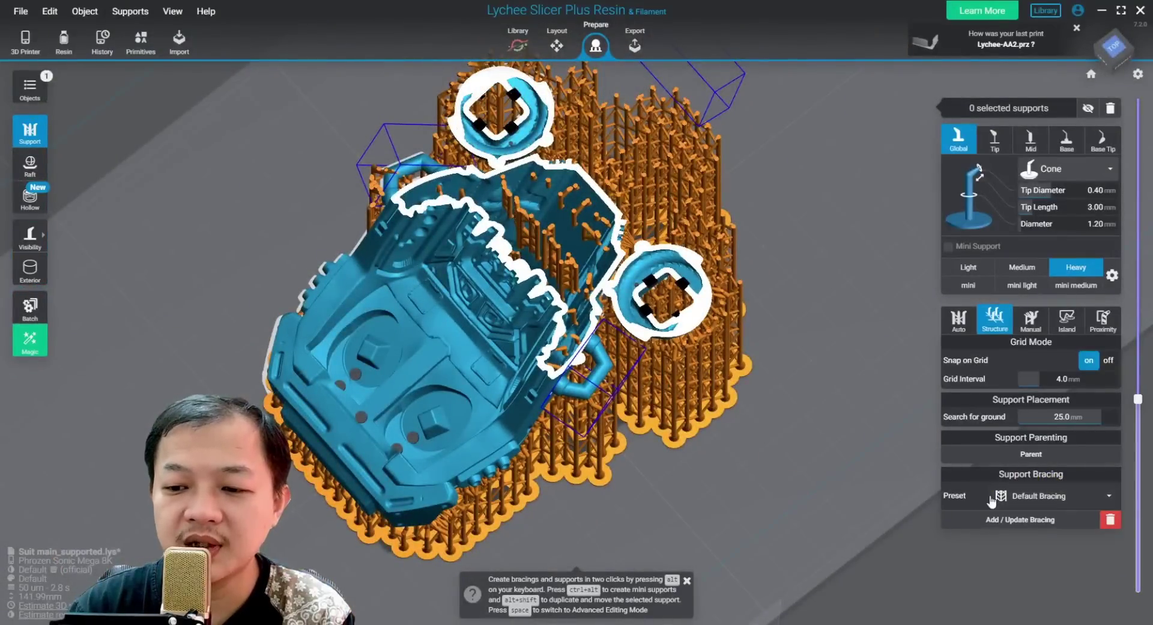
Open the Default Bracing preset for editing and review its Global, Top, Middle and Bottom parameters
click(1108, 496)
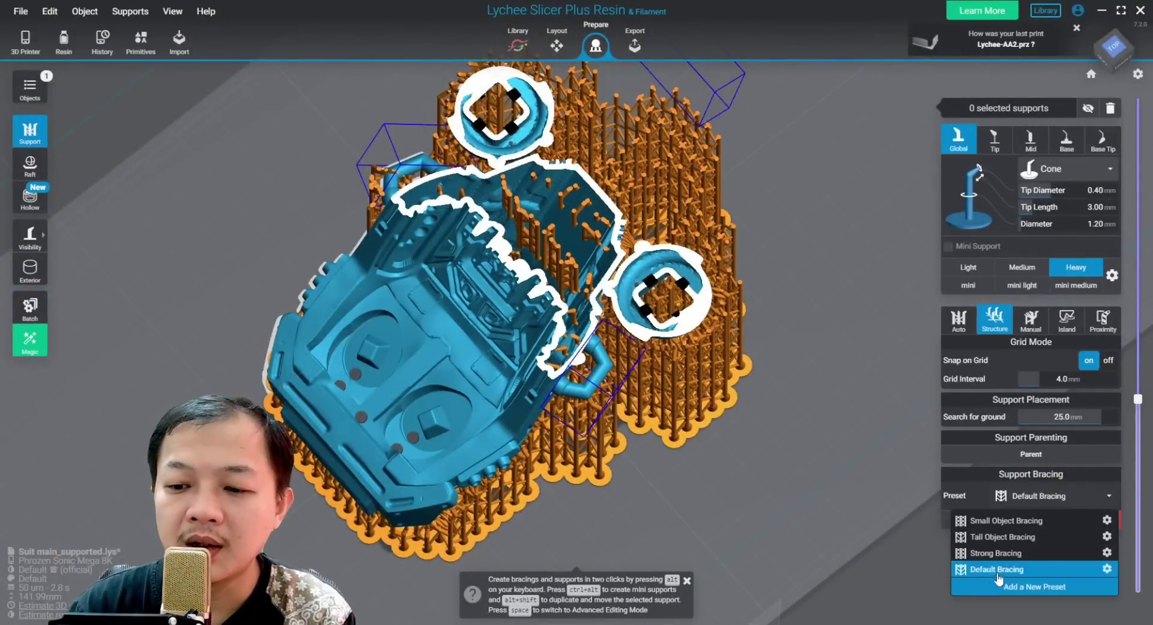
click(1107, 570)
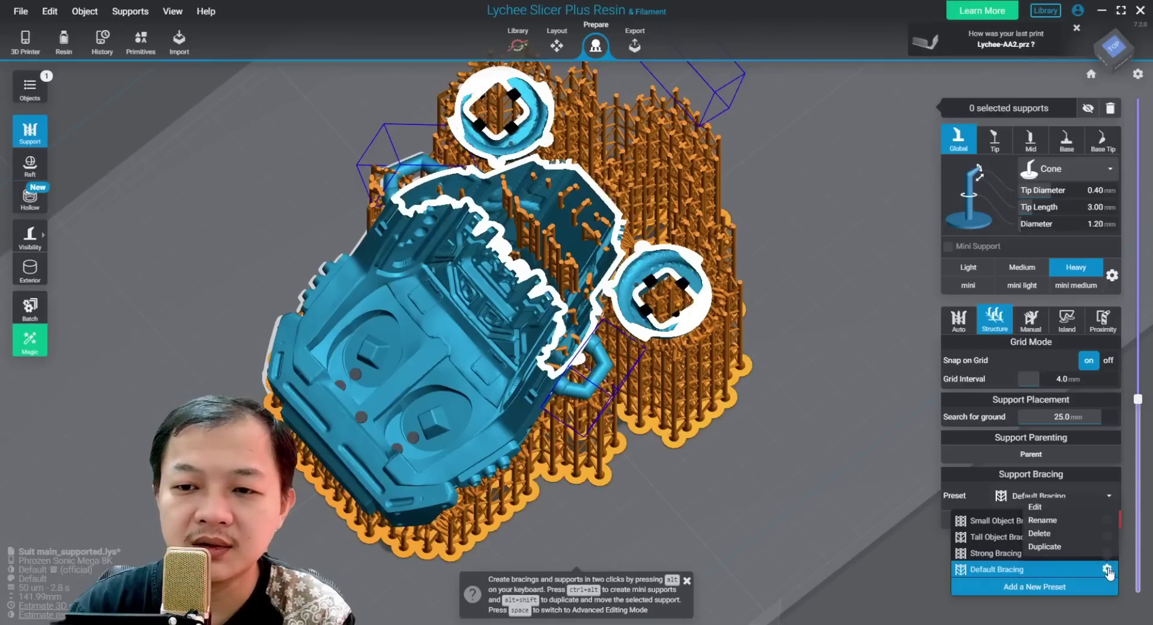
click(1044, 509)
click(957, 126)
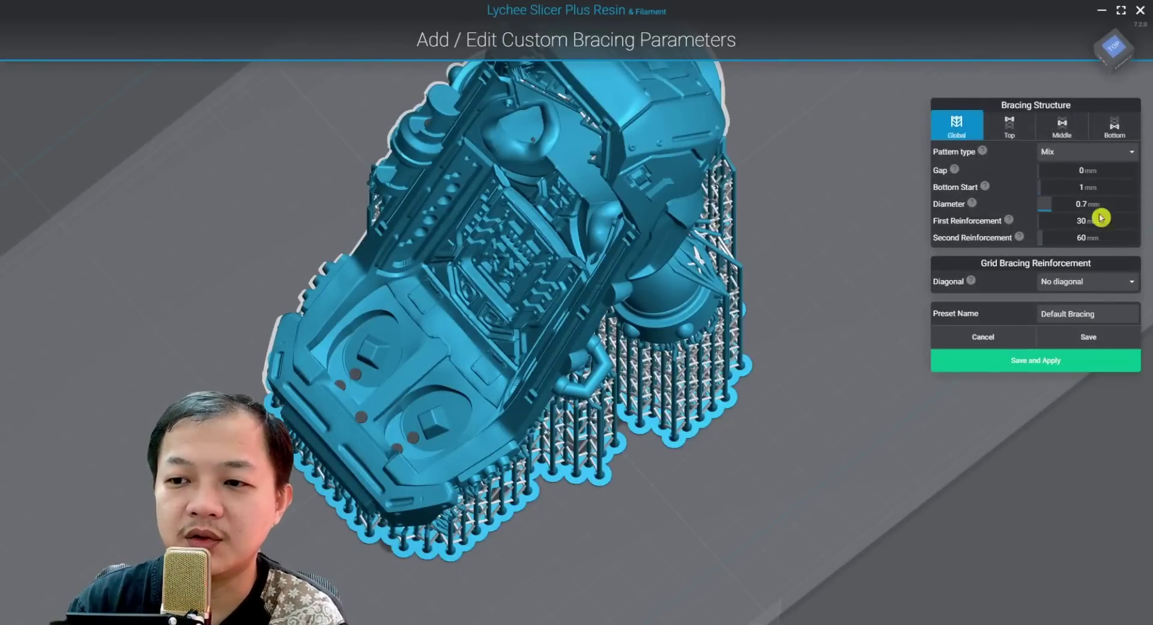
click(1009, 129)
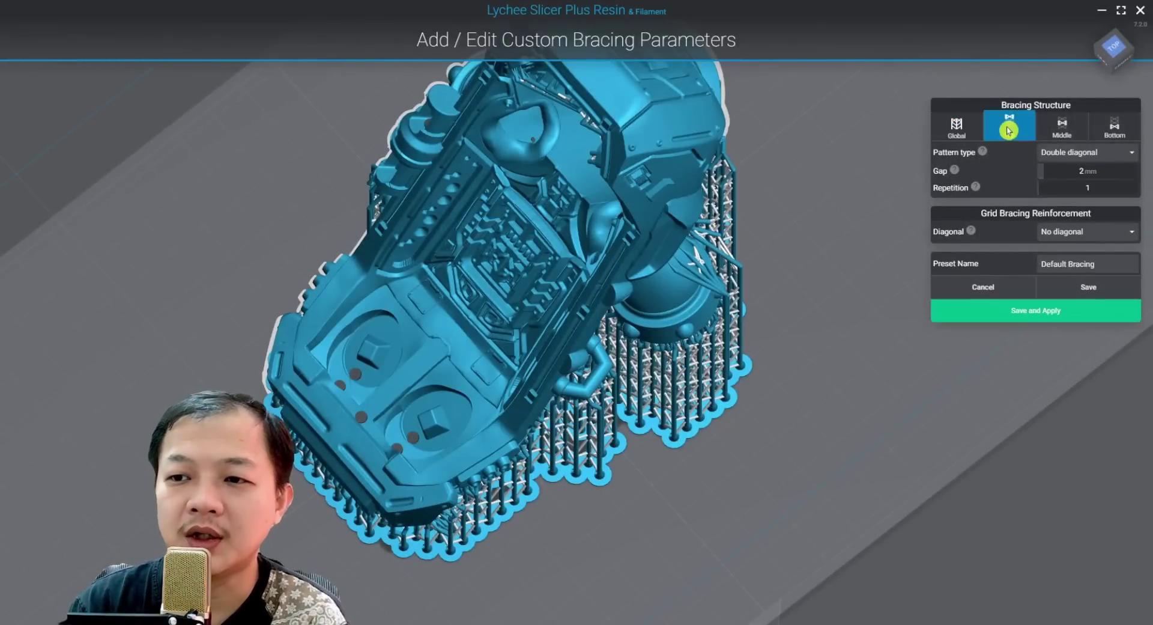
click(1062, 125)
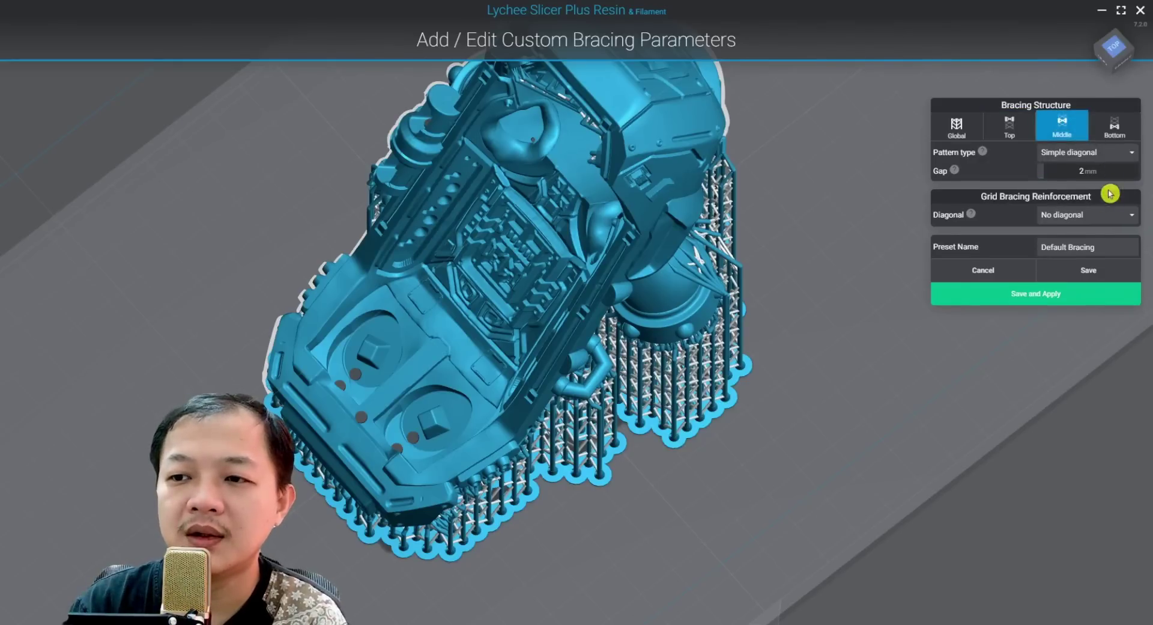
click(1116, 131)
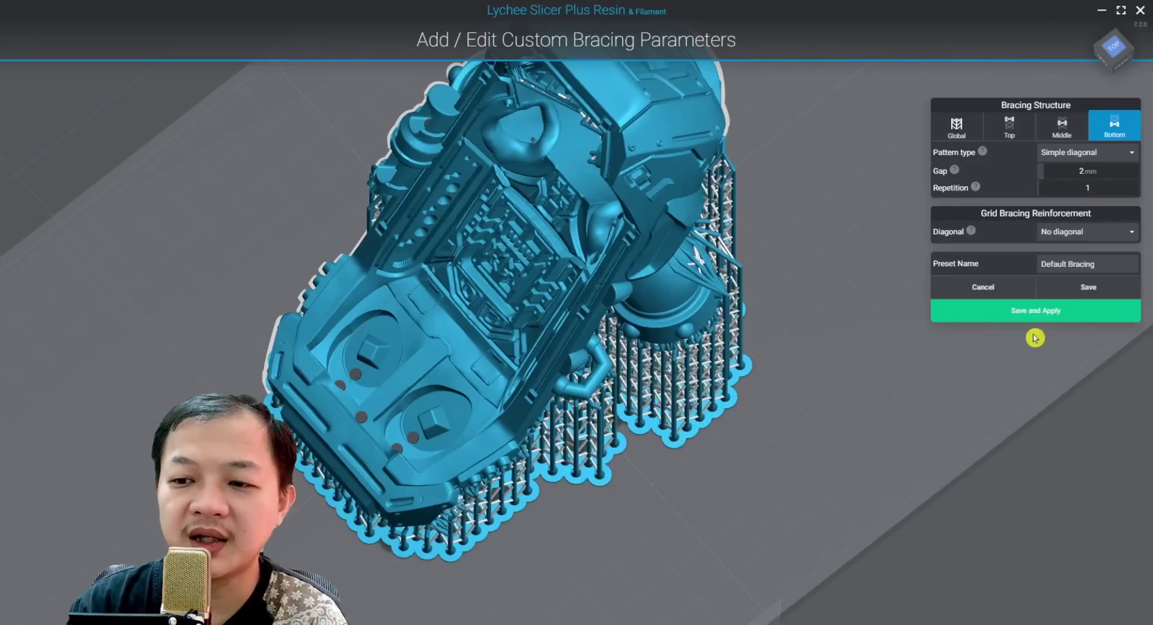
Save the Default Bracing preset and apply it to the suit's supports
click(1057, 317)
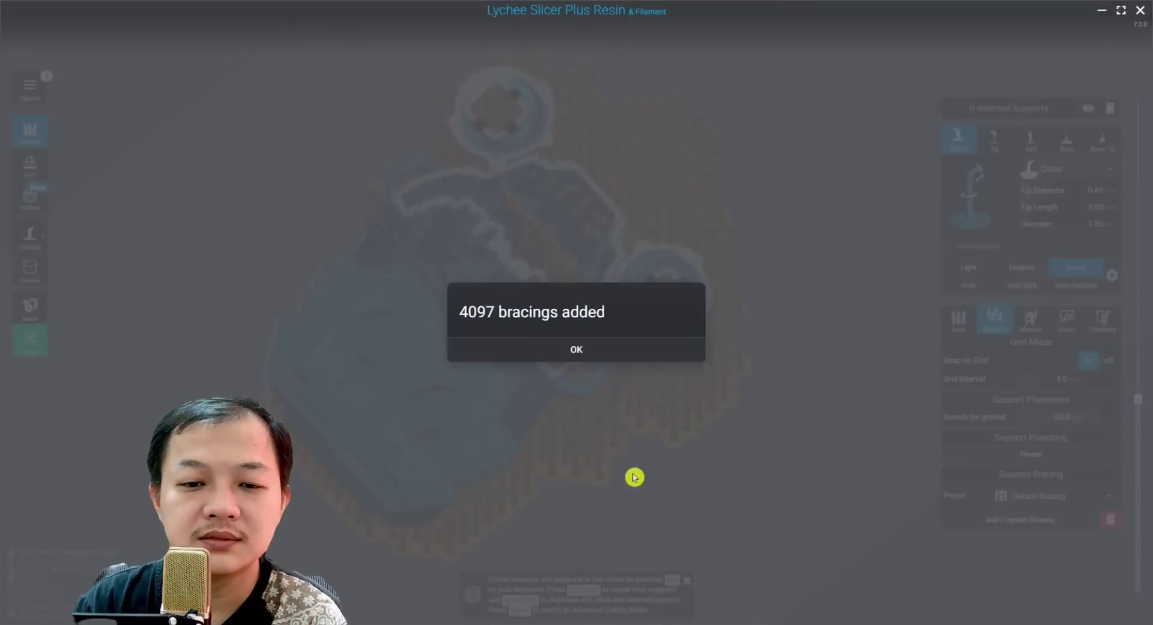
click(577, 349)
scroll(805, 381, down, 3)
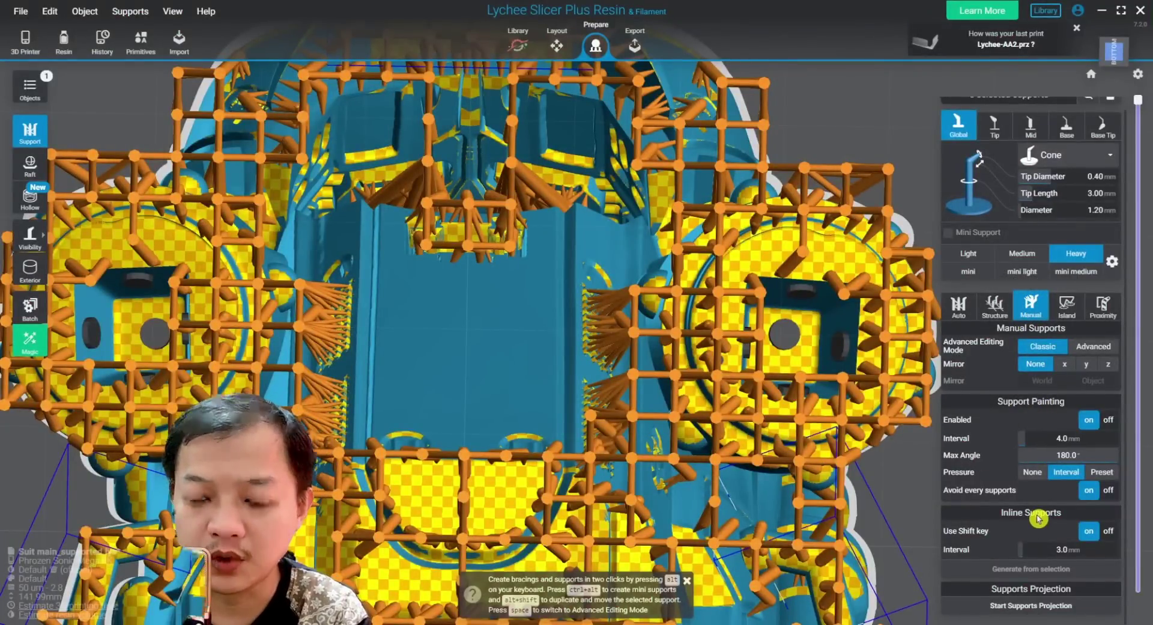
Try painting heavy supports at a 4.0 mm interval over the flat central panel underneath the suit, and delete them
key(v)
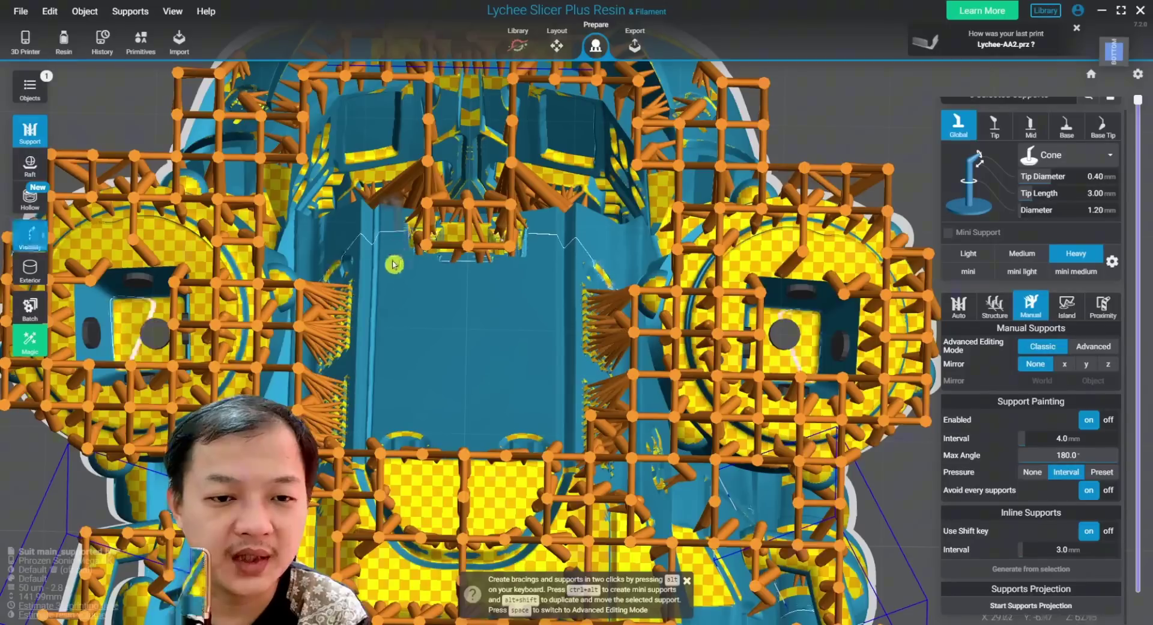
mouse_move(394, 265)
mouse_down()
mouse_move(398, 363)
mouse_move(545, 279)
mouse_move(490, 324)
mouse_move(453, 281)
mouse_move(490, 352)
mouse_up()
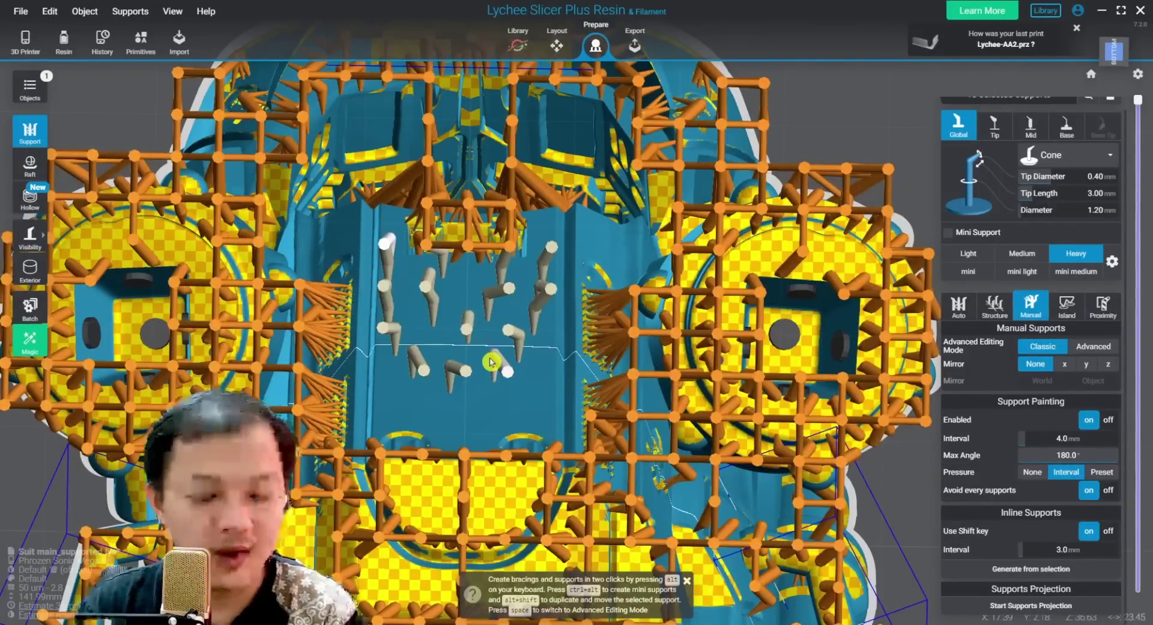
key(Delete)
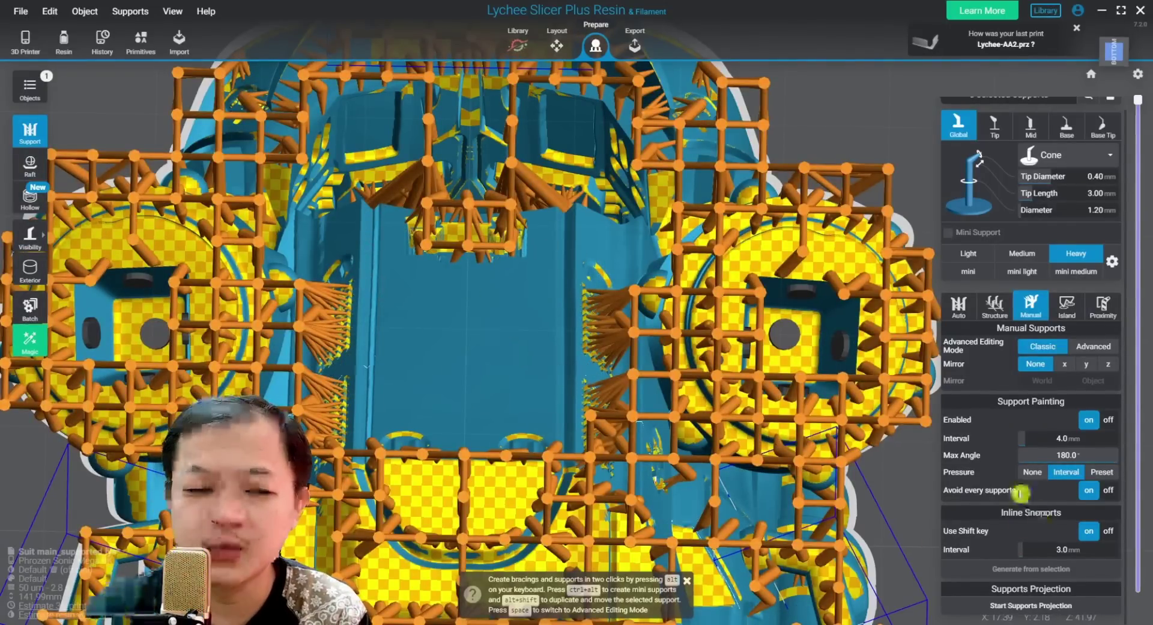
Place a diagonal row of inline heavy supports across the flat central panel underneath the suit at a 3.0 mm interval
scroll(332, 453, up, 2)
mouse_move(323, 439)
mouse_down()
mouse_move(497, 311)
mouse_move(543, 160)
mouse_move(548, 219)
mouse_up()
shift+click(548, 219)
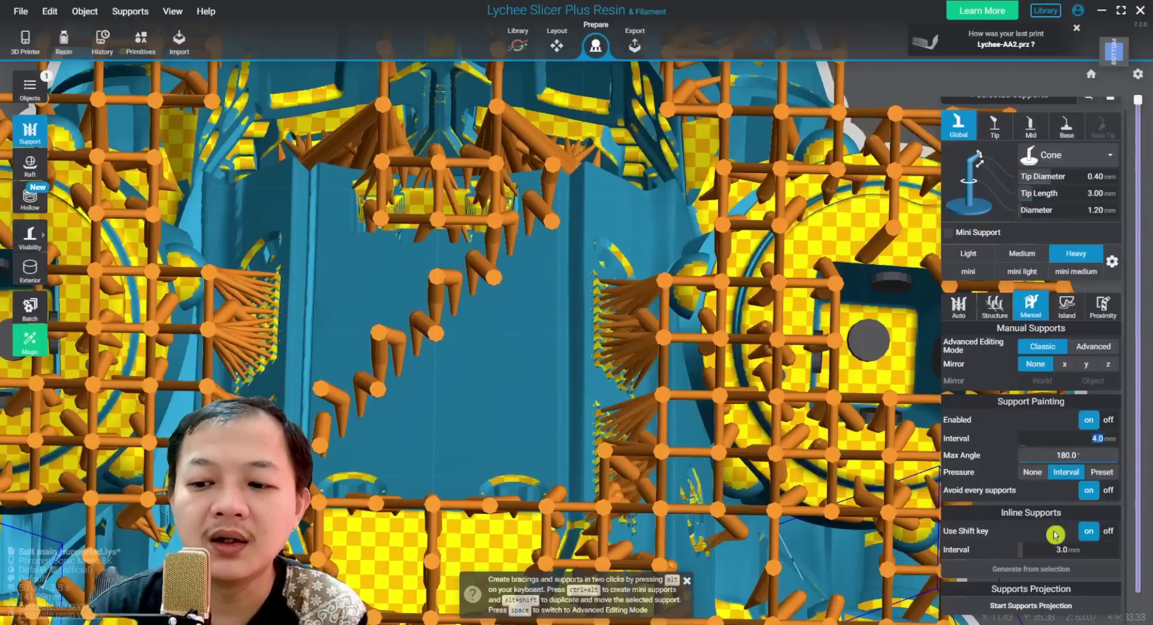
click(1056, 549)
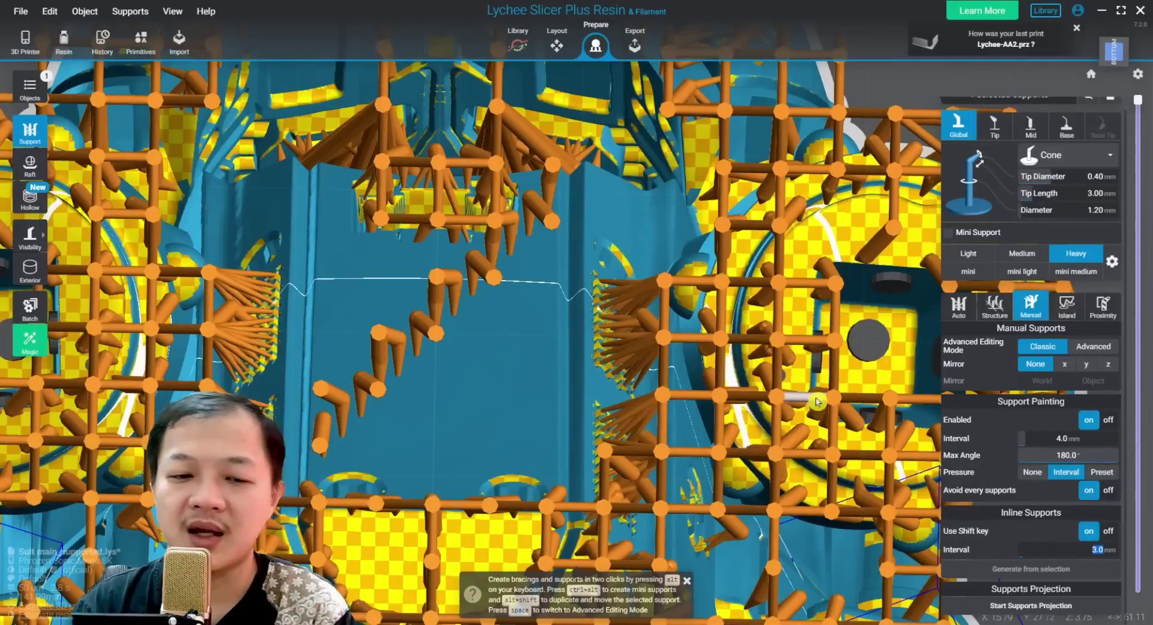
scroll(515, 382, down, 5)
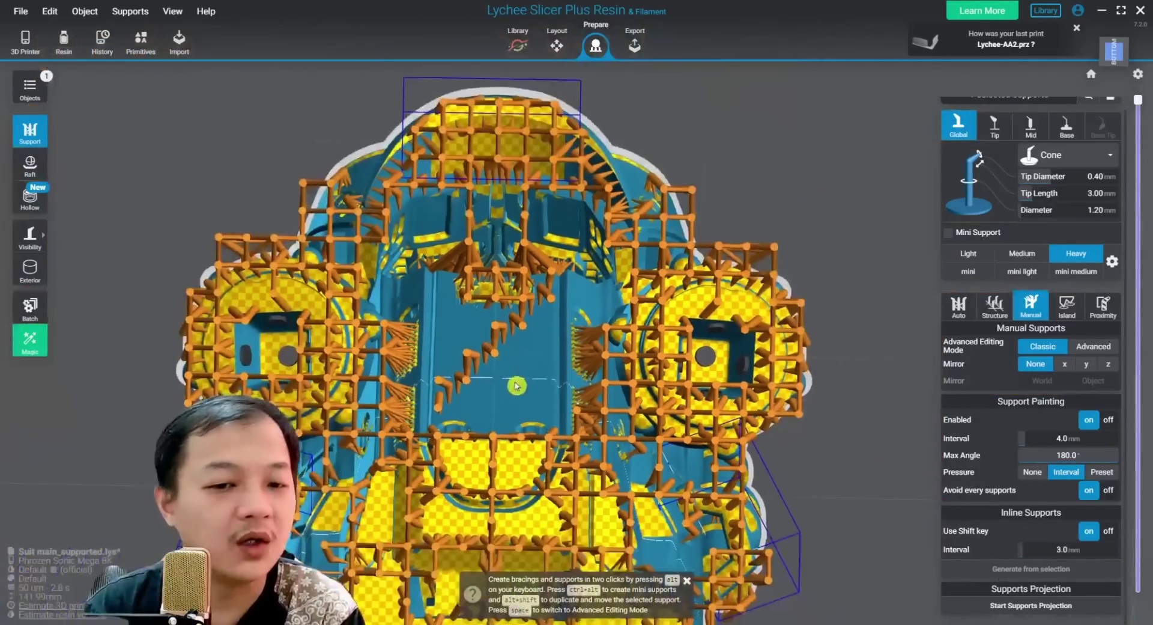
middle_drag(515, 385, 526, 390)
scroll(528, 391, up, 2)
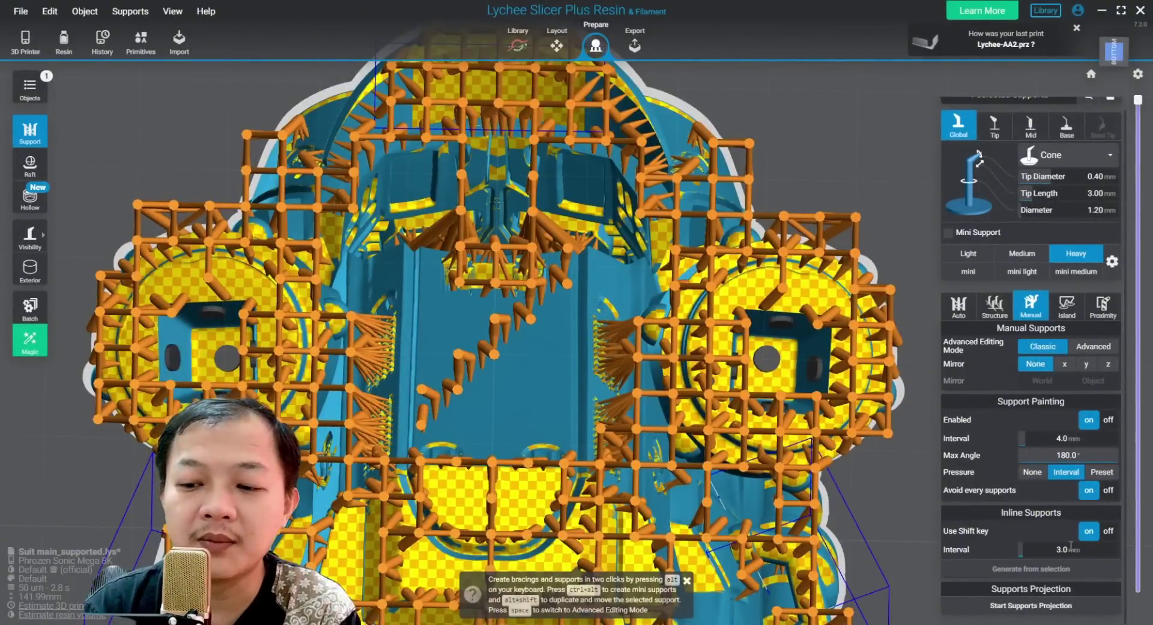
scroll(535, 373, up, 4)
scroll(538, 374, down, 5)
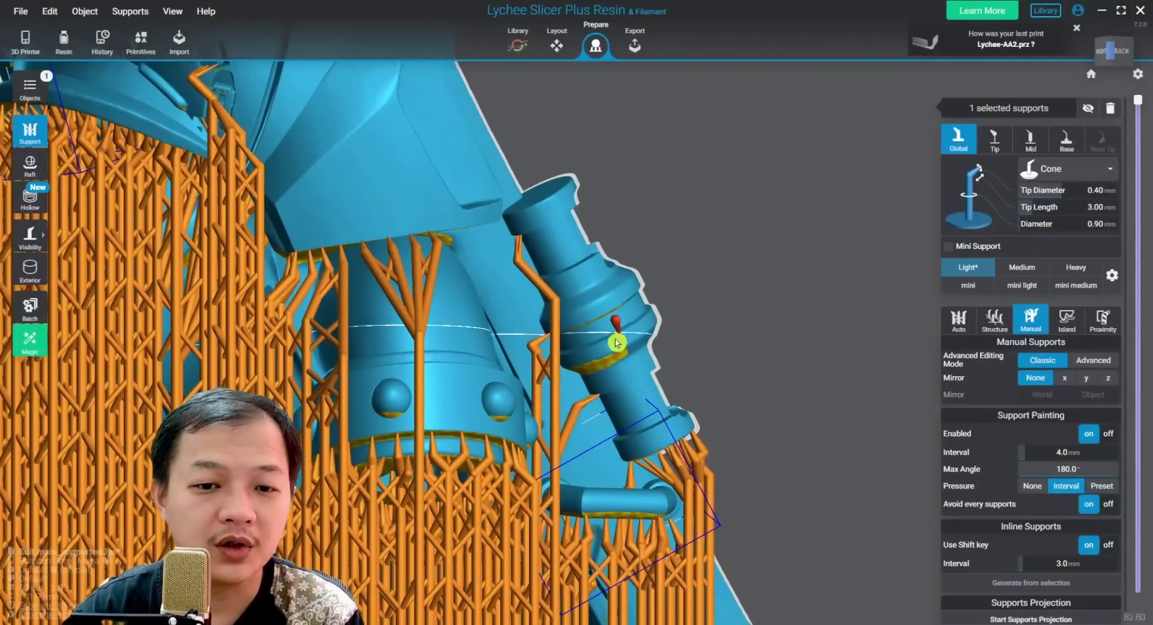
Switch the support under the tilted cylinder's upper rim to advanced editing and lower its upper pillar joint
scroll(600, 335, up, 2)
click(546, 323)
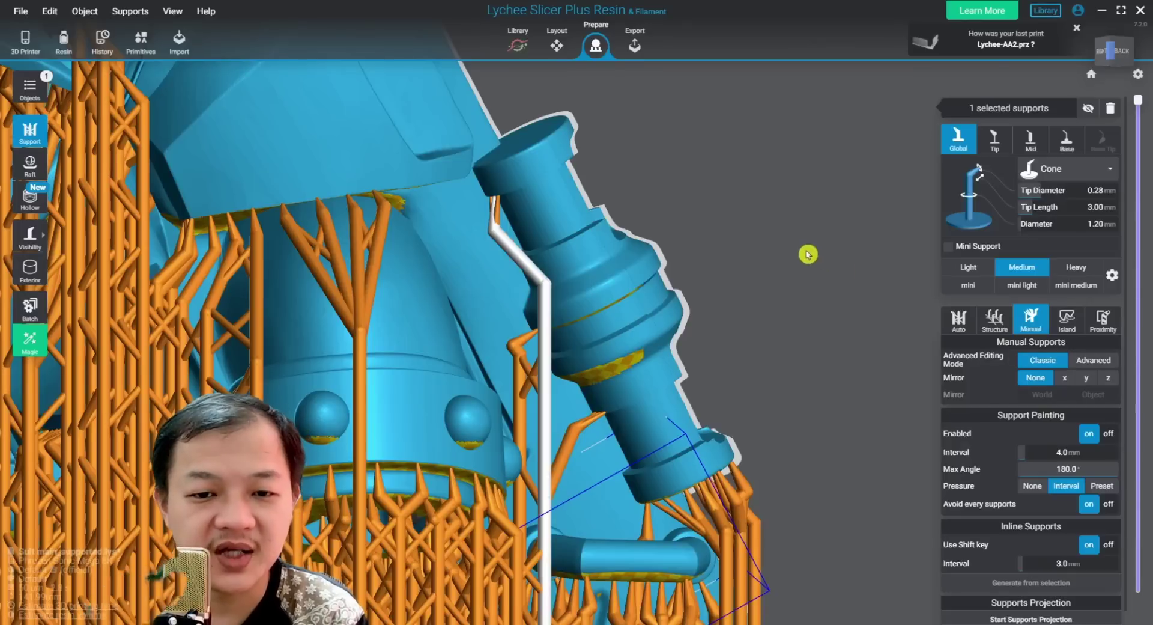
key(Tab)
click(544, 287)
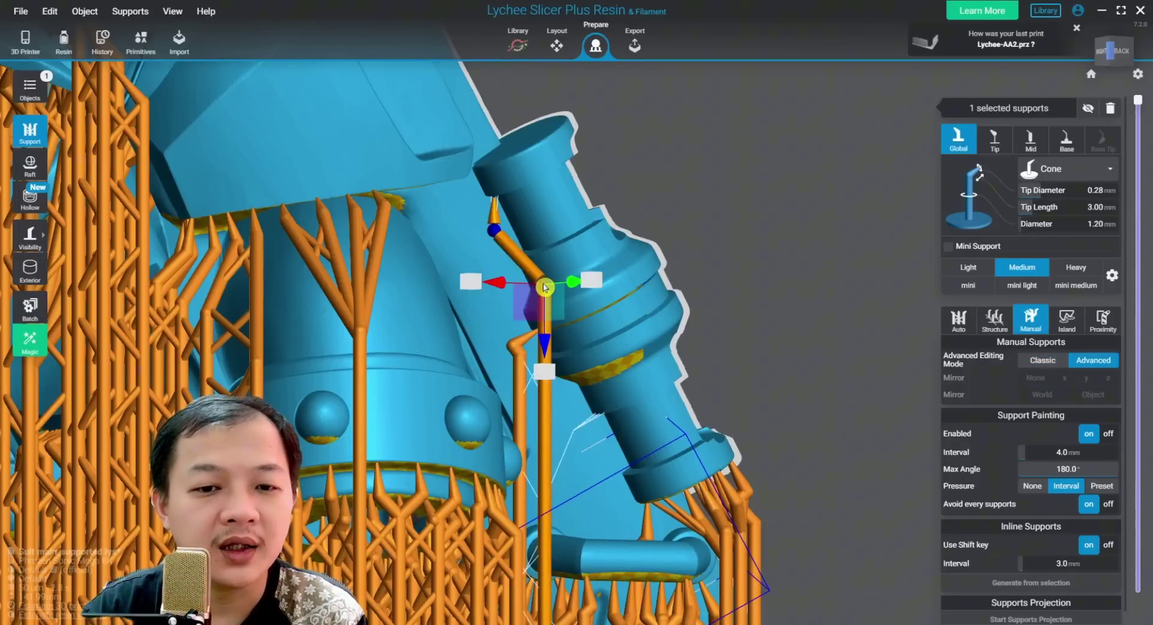
drag(543, 340, 527, 339)
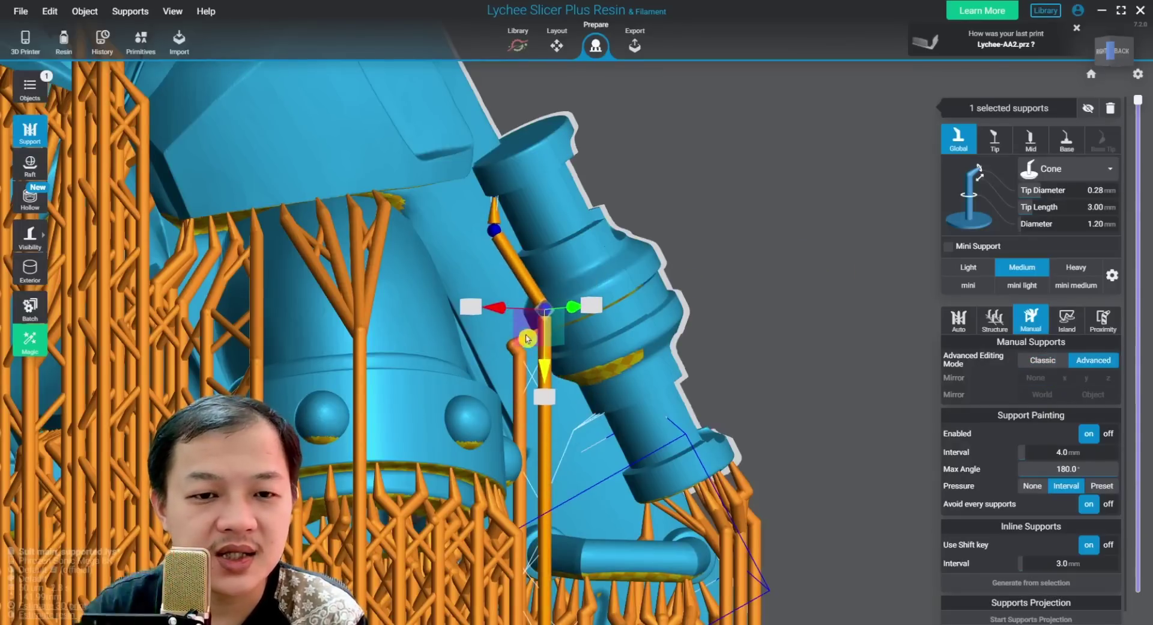
Select the joint below the same support's tip and shift it slightly sideways
click(491, 230)
right_drag(491, 230, 589, 329)
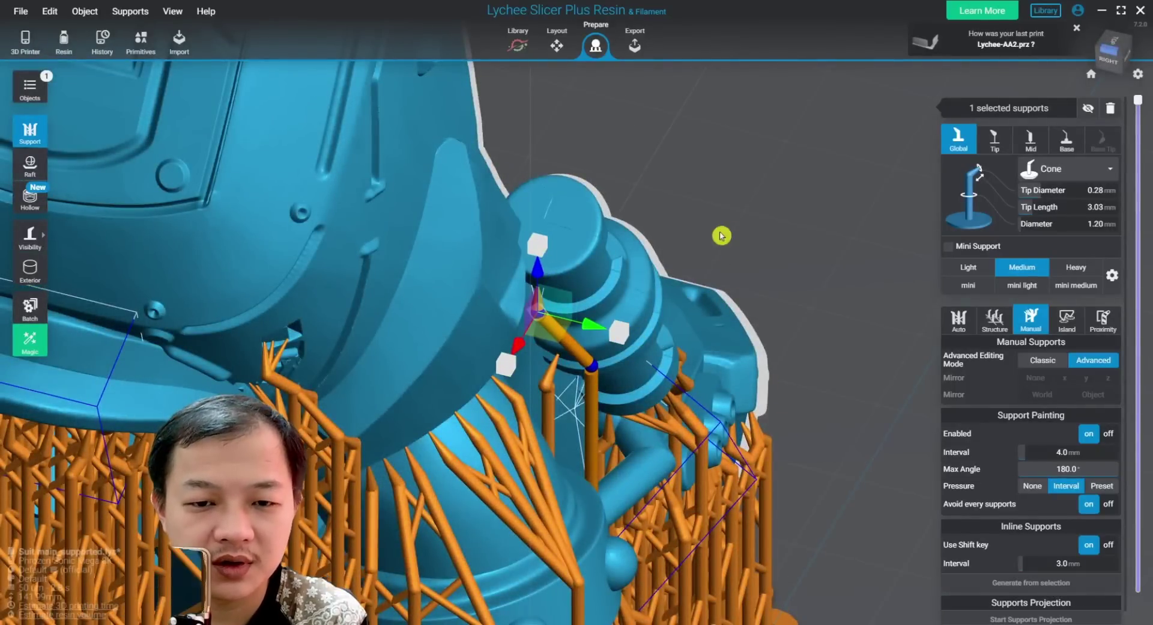
right_drag(767, 455, 582, 291)
mouse_move(609, 302)
mouse_down()
mouse_move(759, 342)
mouse_move(618, 296)
mouse_up()
right_drag(618, 296, 580, 203)
Try enlarging the joint below the support's tip to a 3.99 mm diameter, and undo the change
scroll(580, 202, up, 10)
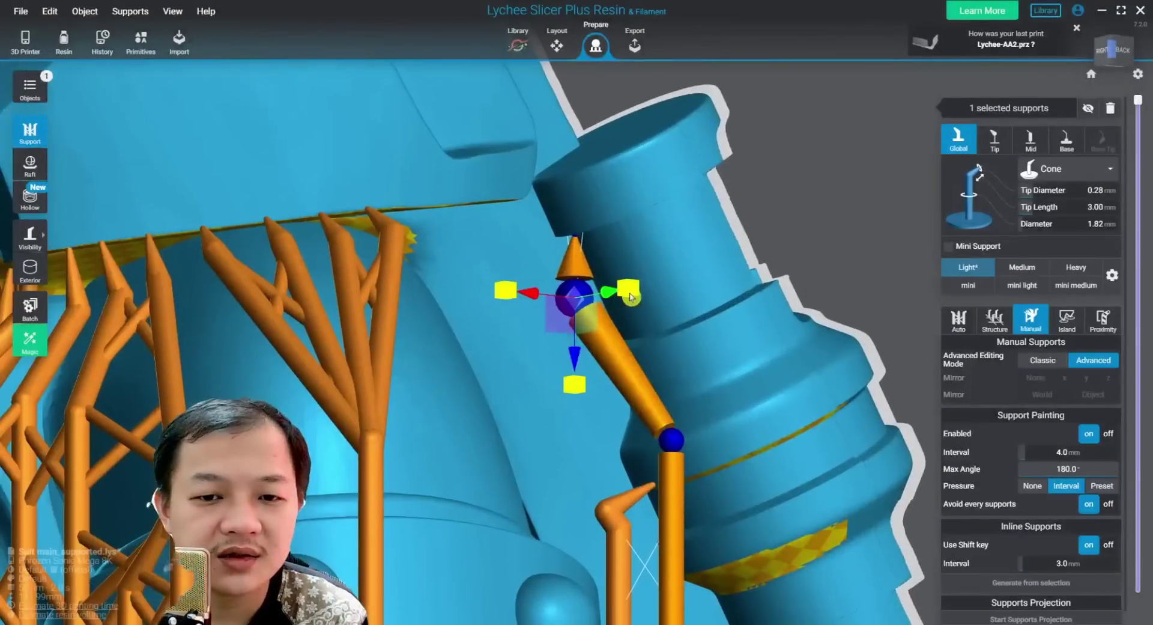
drag(631, 296, 693, 279)
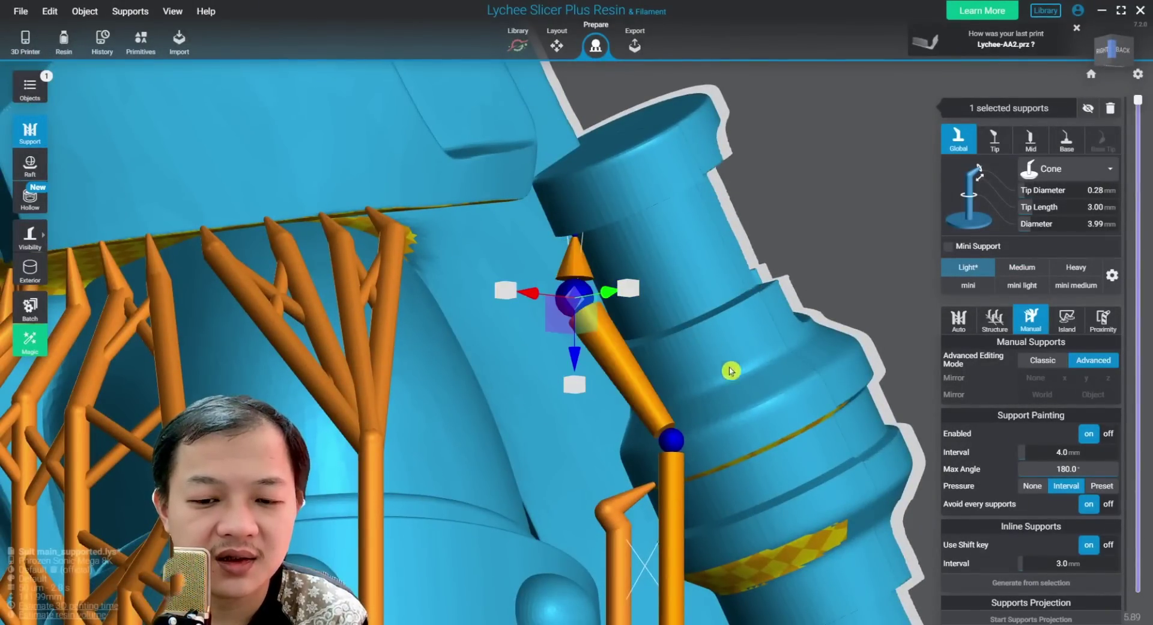
key(ctrl+z)
Add an editing joint midway up the same support's pillar and adjust its position horizontally
scroll(731, 371, down, 10)
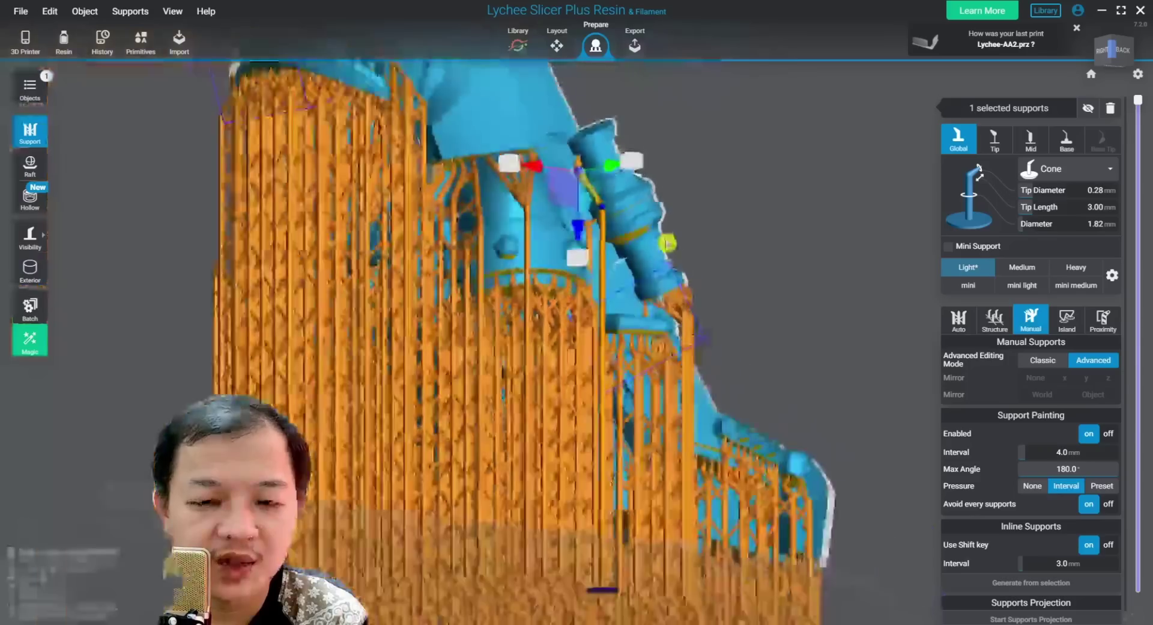
scroll(667, 243, down, 4)
right_drag(721, 247, 721, 365)
scroll(633, 375, up, 8)
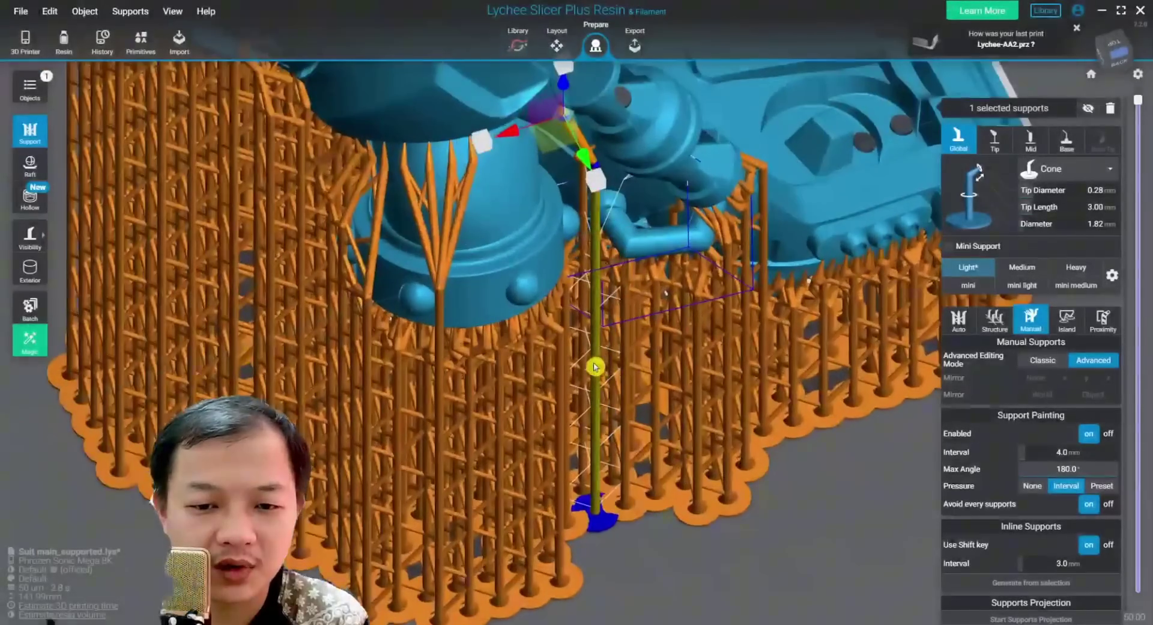
click(595, 367)
mouse_move(611, 384)
mouse_down()
mouse_move(655, 475)
mouse_move(601, 379)
mouse_move(604, 399)
mouse_up()
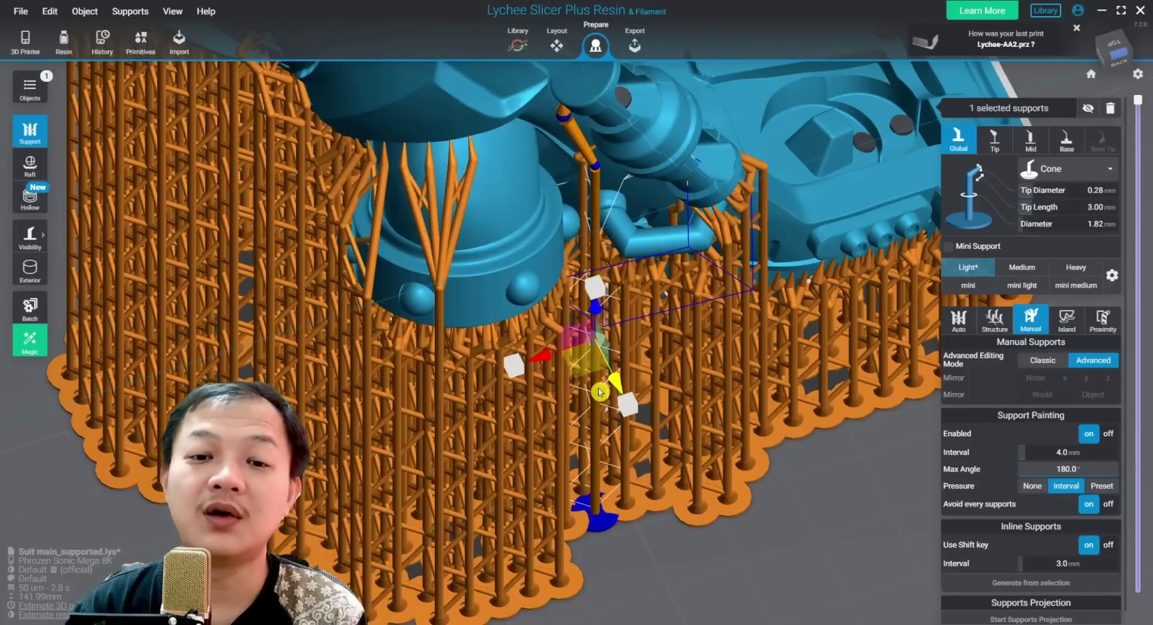
scroll(613, 304, down, 2)
middle_drag(606, 274, 589, 327)
right_drag(589, 327, 592, 291)
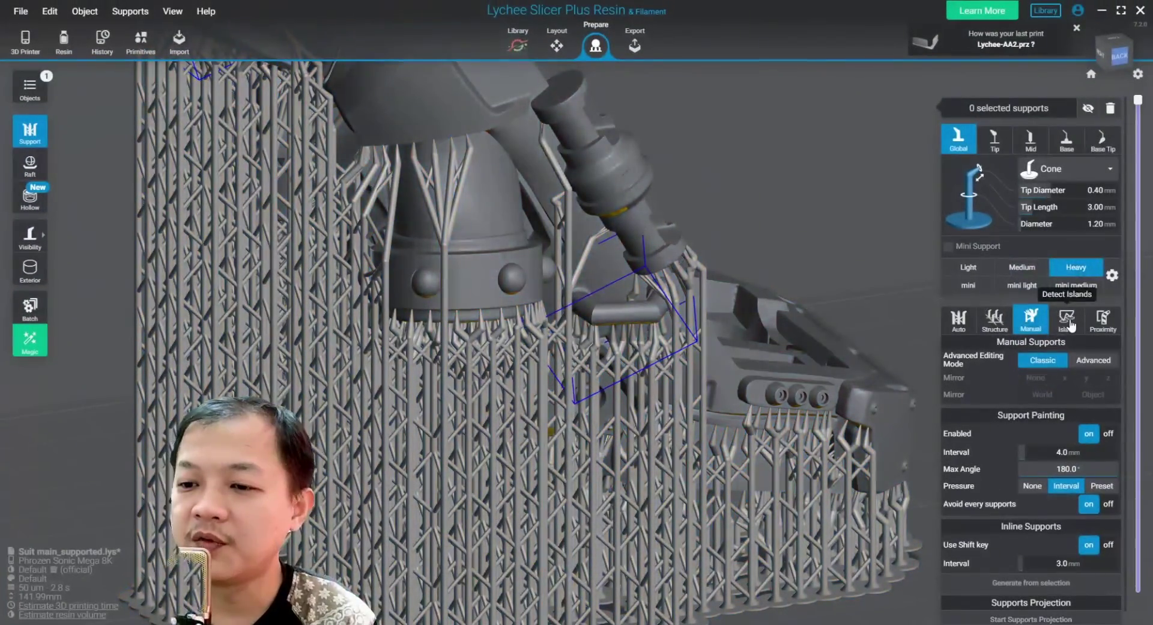
Open the island detector for the supported model and look at its detection accuracy setting
click(1067, 318)
scroll(839, 270, up, 3)
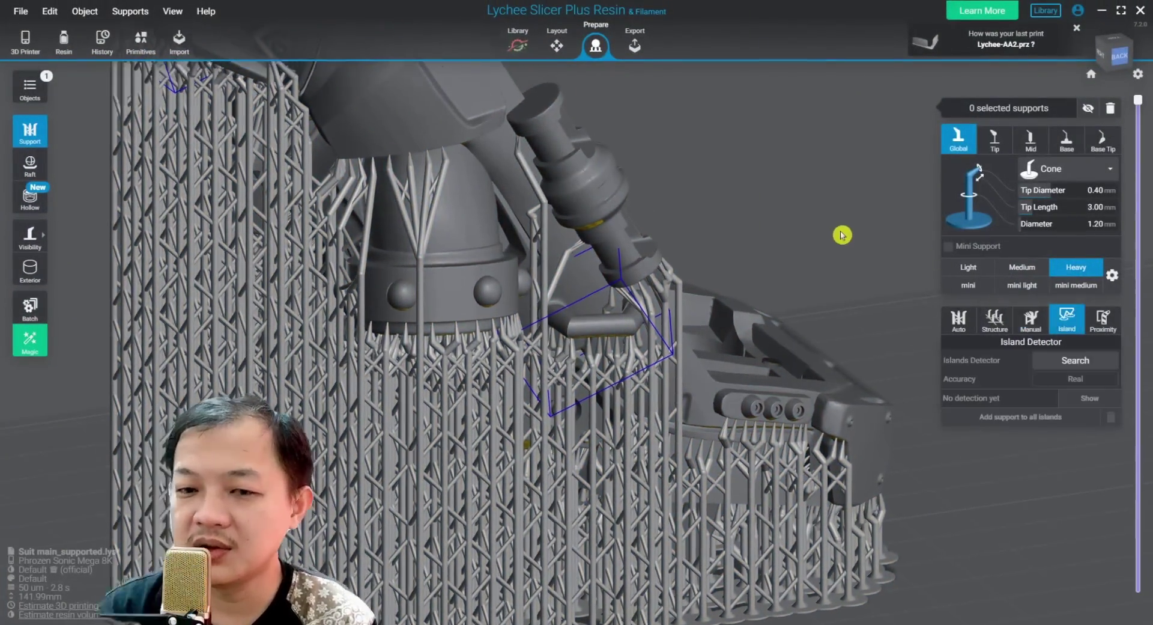
scroll(778, 299, up, 2)
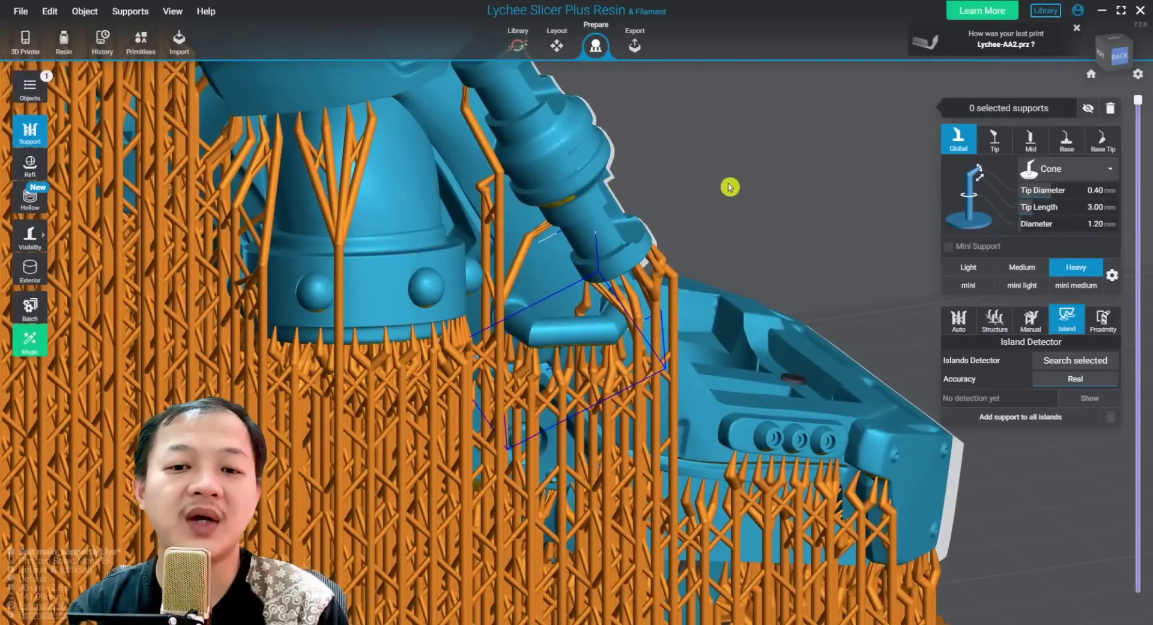
scroll(731, 189, down, 5)
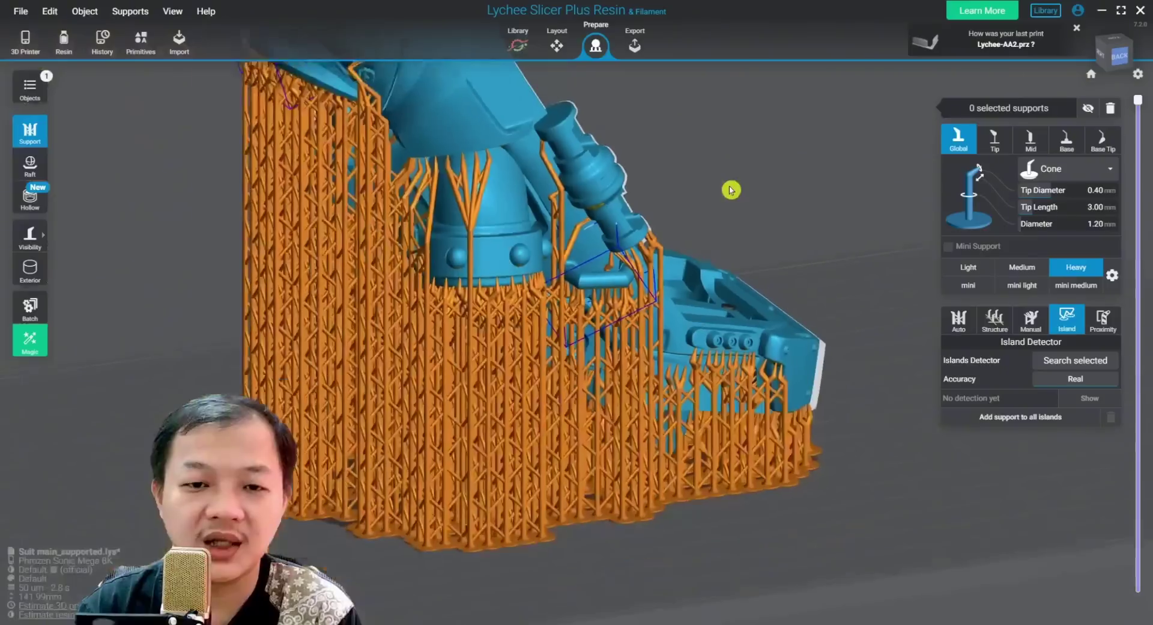
middle_drag(687, 200, 719, 256)
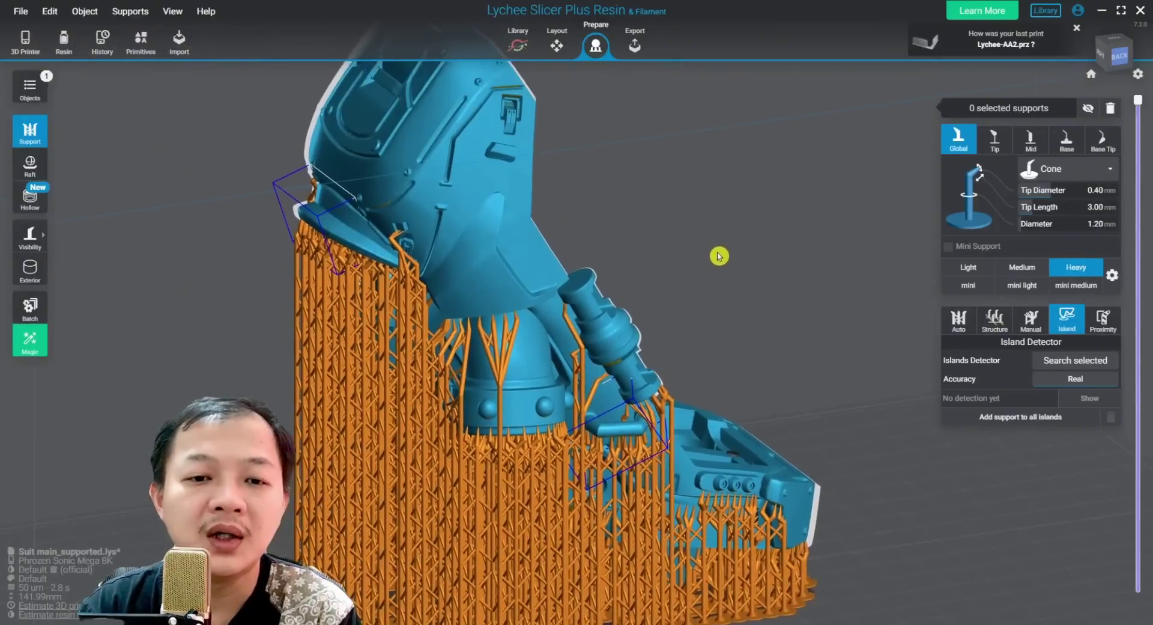
scroll(721, 257, down, 2)
right_drag(774, 285, 801, 259)
click(1069, 378)
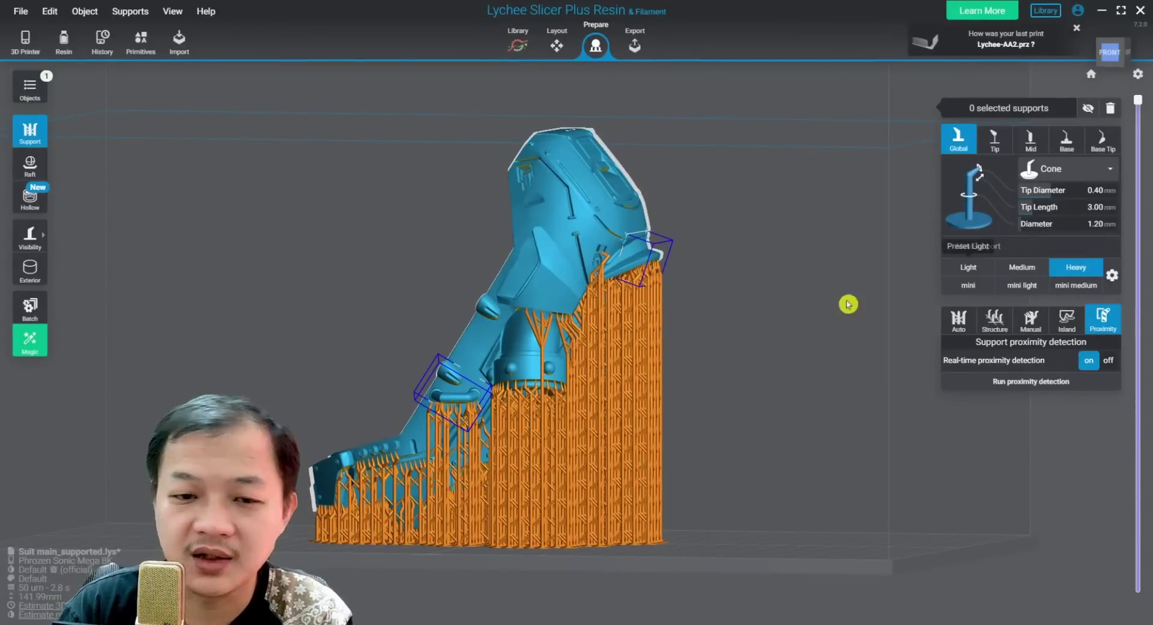
Show the model's interior and examine the internal supports from below
click(40, 276)
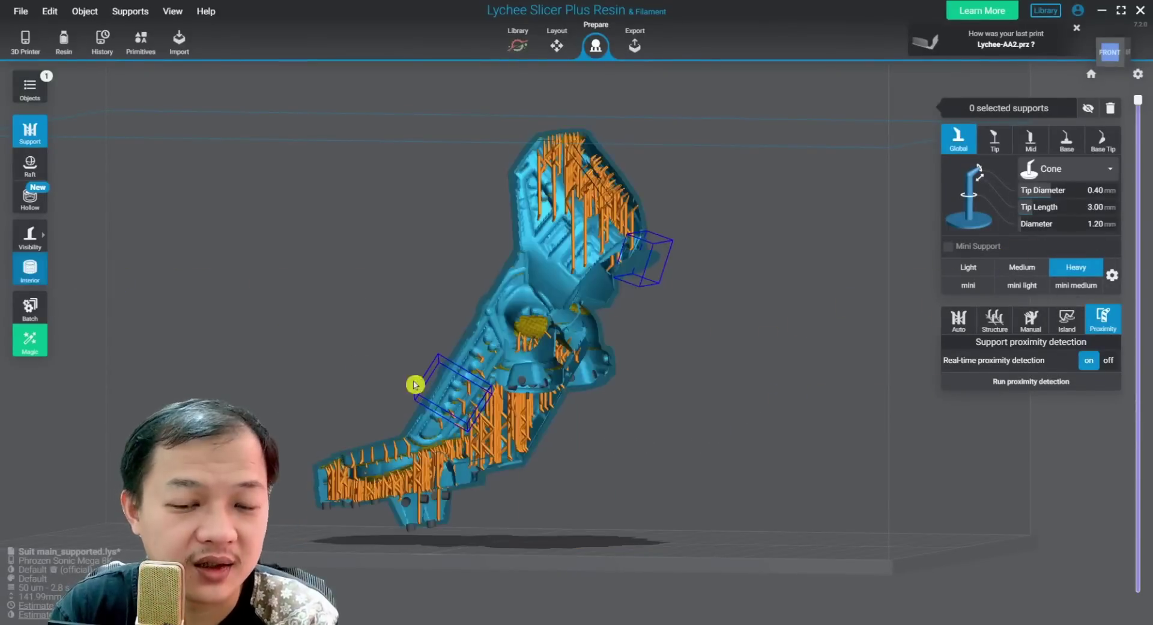
drag(415, 383, 334, 316)
scroll(582, 234, up, 3)
drag(620, 407, 598, 357)
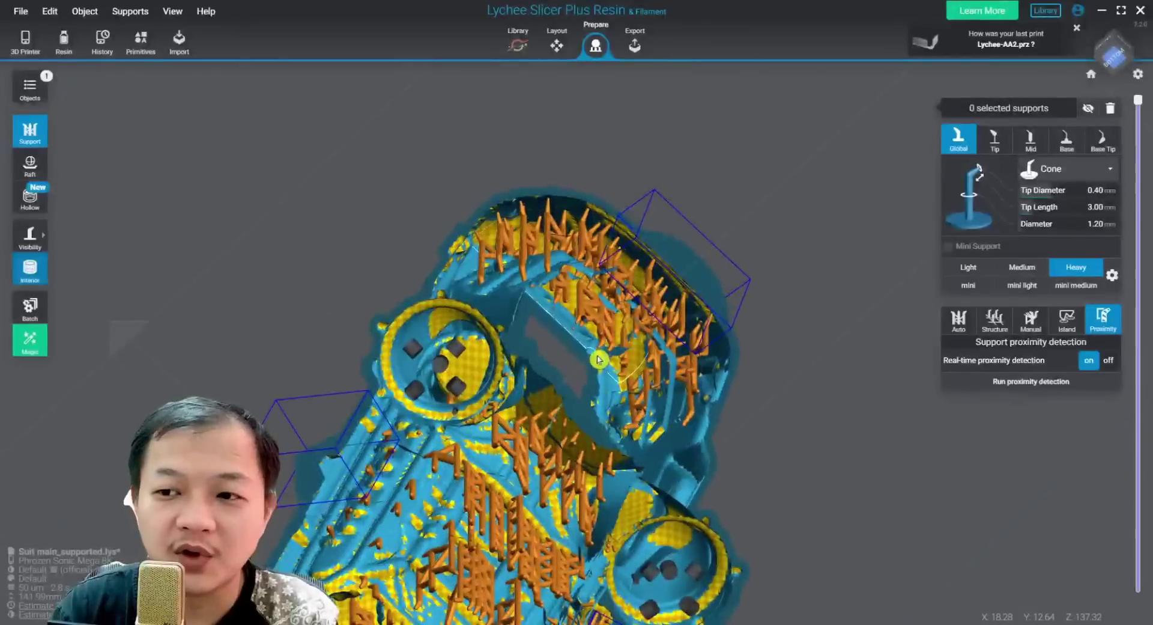
Set the Light preset's tip diameter to 0.60 mm and its base tip diameter to 0.80 mm
click(821, 204)
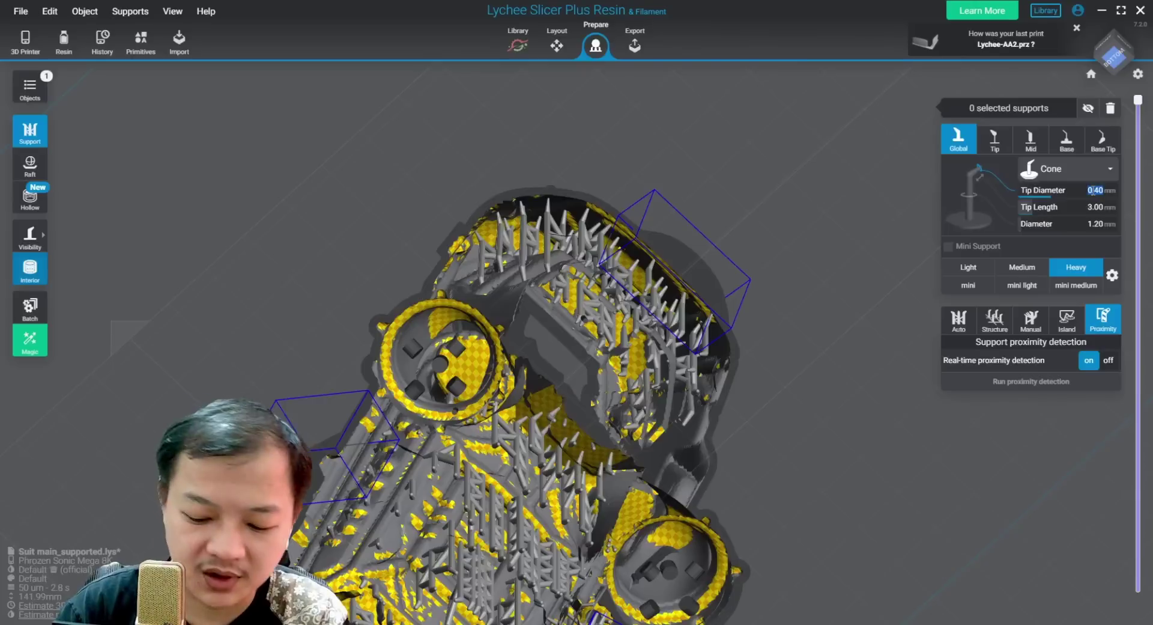
key(Return)
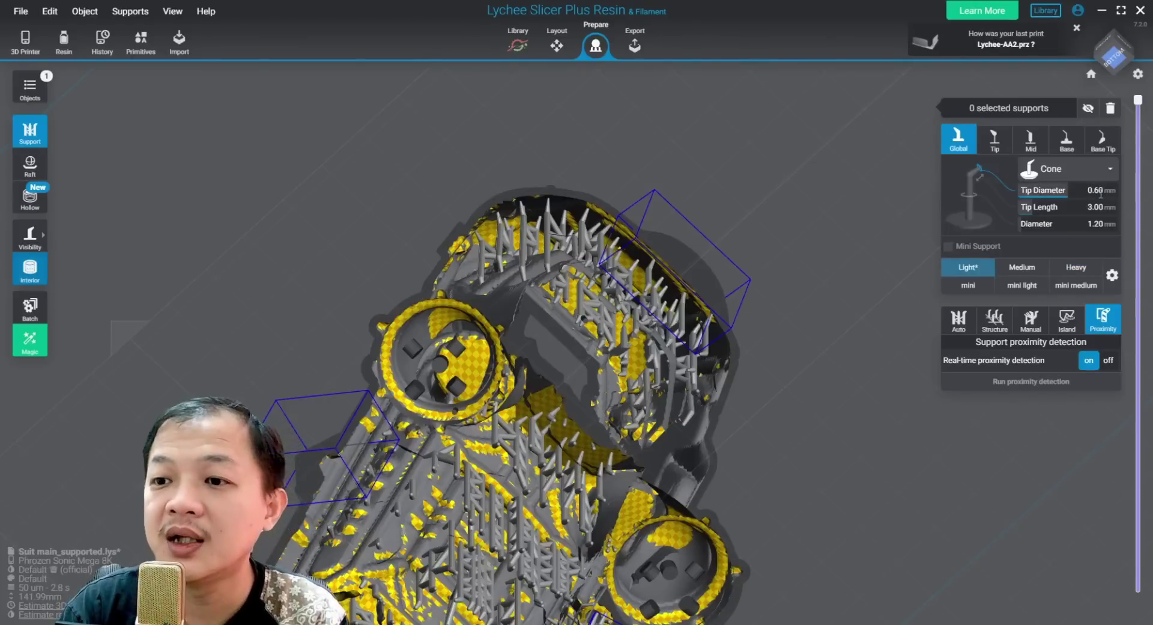
click(1104, 139)
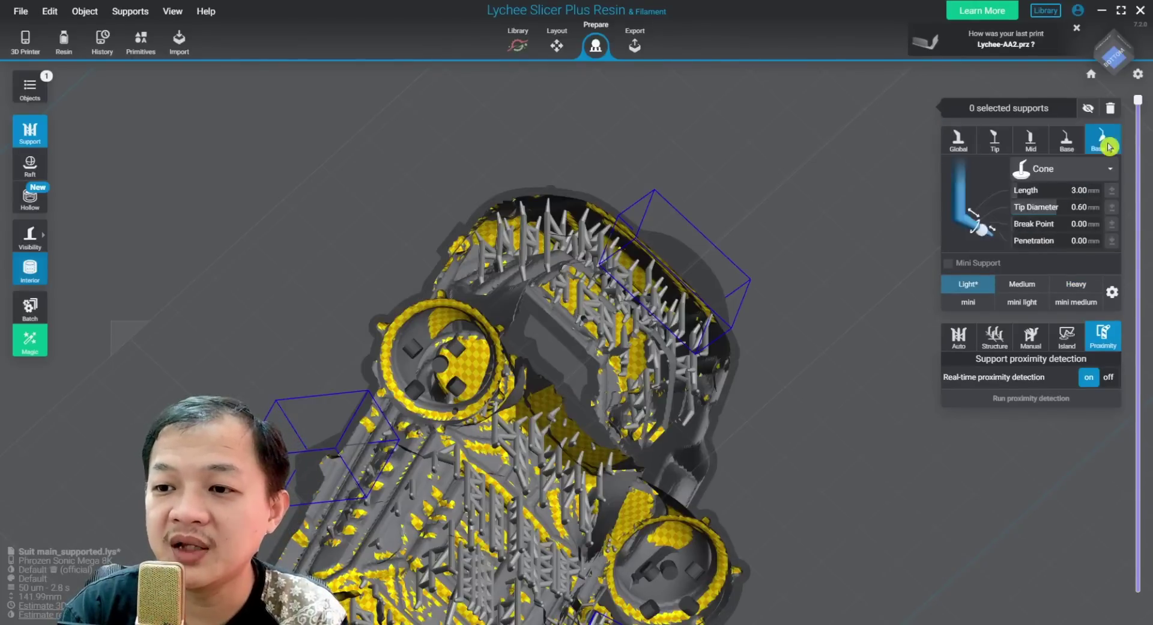
click(1075, 207)
key(Return)
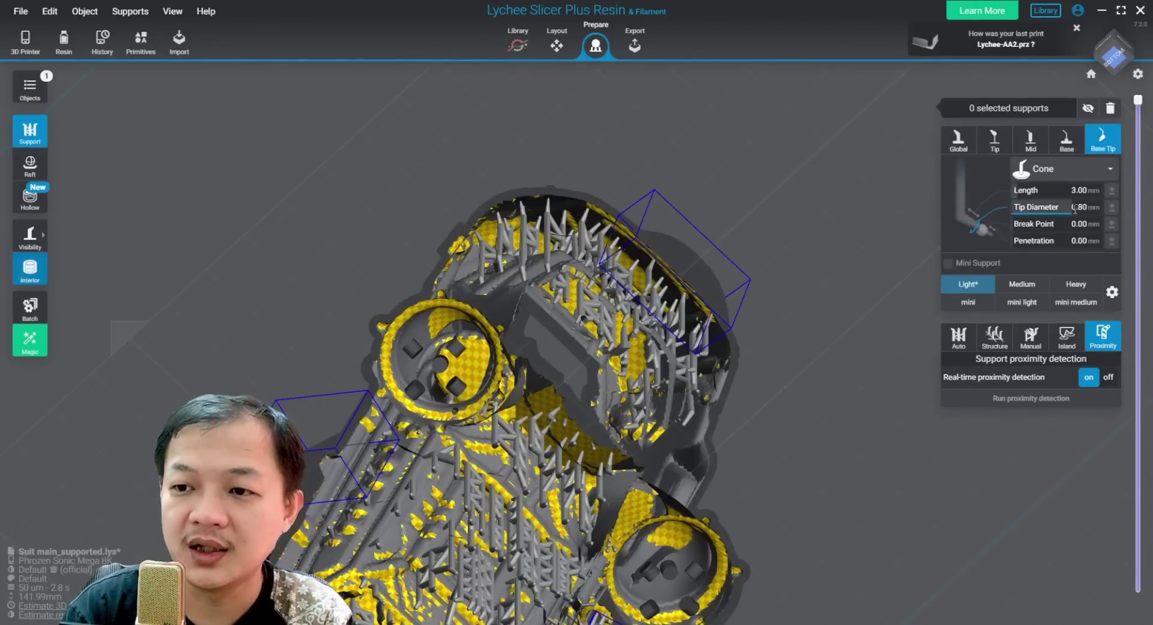
Place a model-to-model support inside the model with the modified Light preset
scroll(741, 247, down, 3)
middle_drag(592, 373, 627, 322)
mouse_move(628, 321)
right_down()
mouse_move(499, 383)
mouse_move(649, 341)
mouse_move(627, 334)
right_up()
scroll(499, 379, up, 3)
click(491, 374)
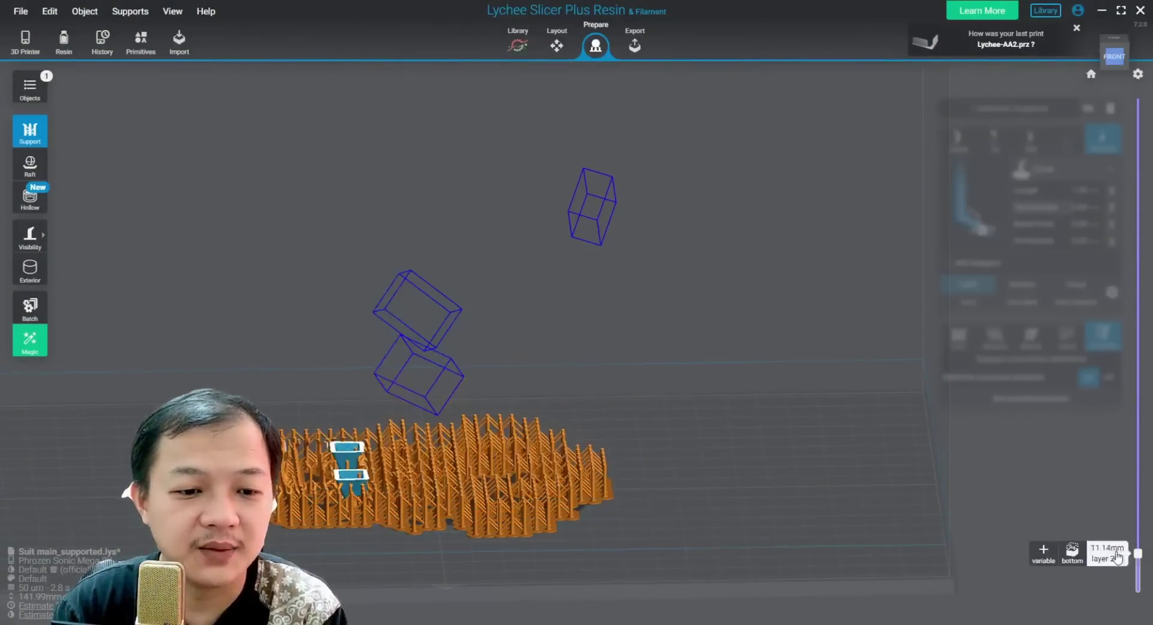
Lower the layer view close to the build plate and examine the layout of the support bases from above
right_drag(678, 288, 759, 357)
scroll(659, 322, up, 4)
middle_drag(659, 322, 746, 299)
right_drag(655, 343, 656, 387)
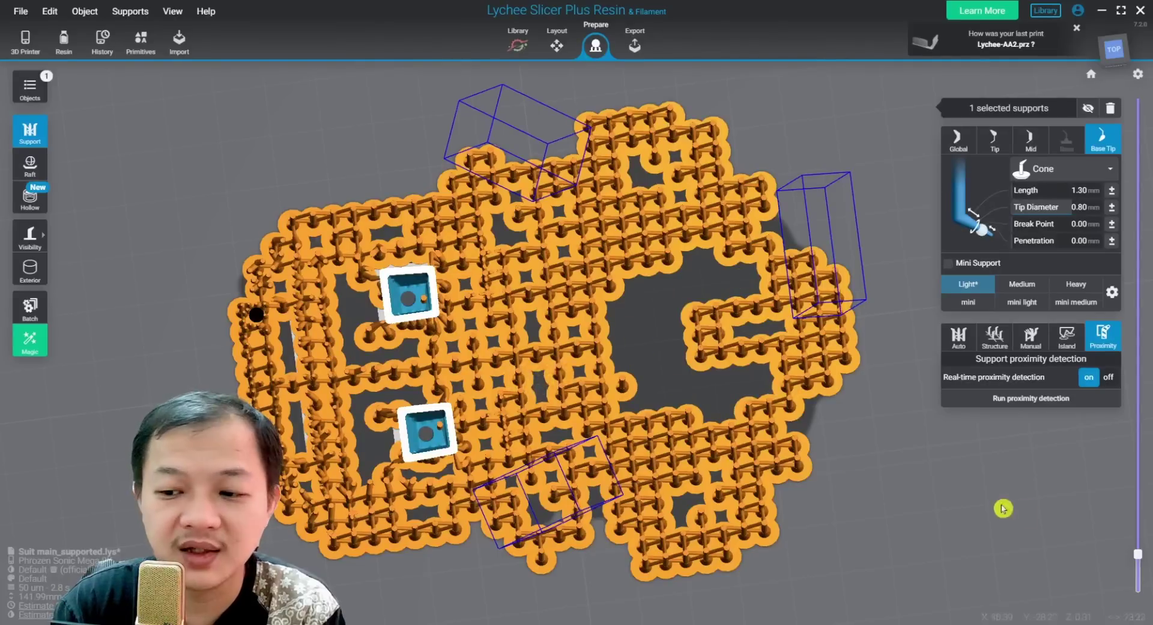
drag(1138, 553, 1137, 587)
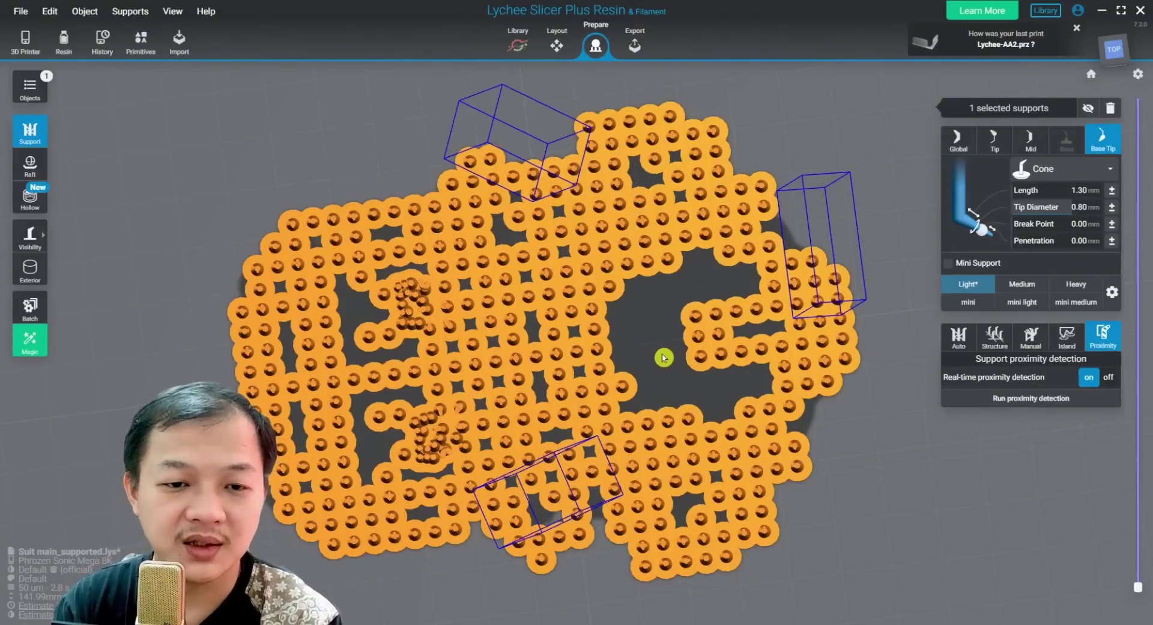
scroll(664, 358, down, 7)
scroll(657, 354, up, 6)
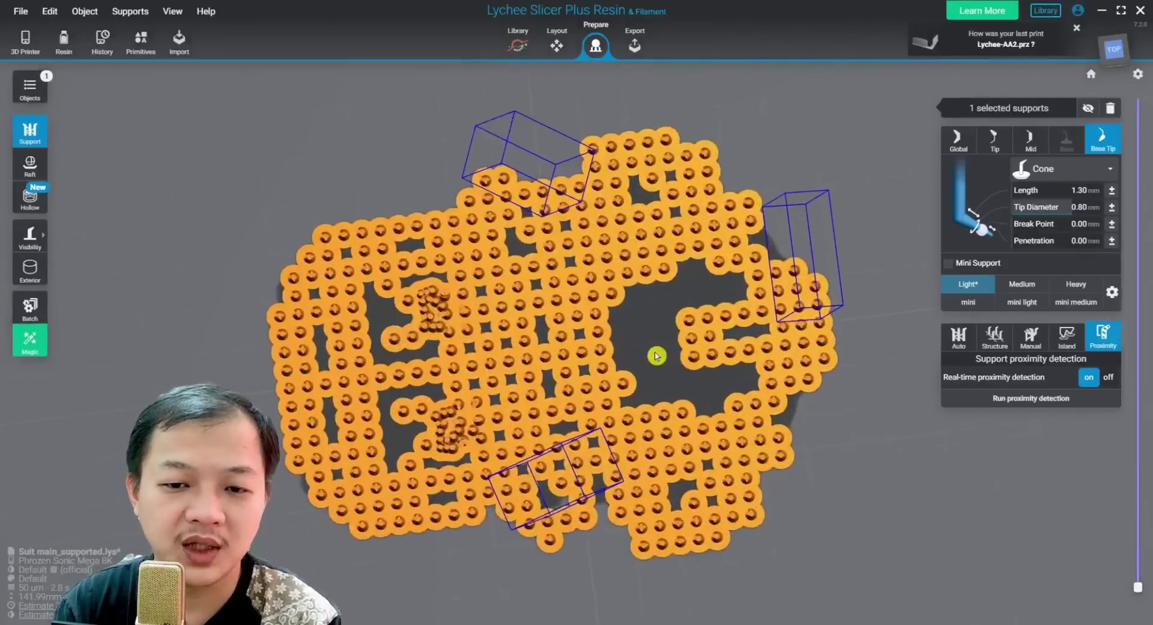
scroll(657, 356, up, 2)
right_drag(657, 356, 652, 327)
scroll(650, 327, down, 4)
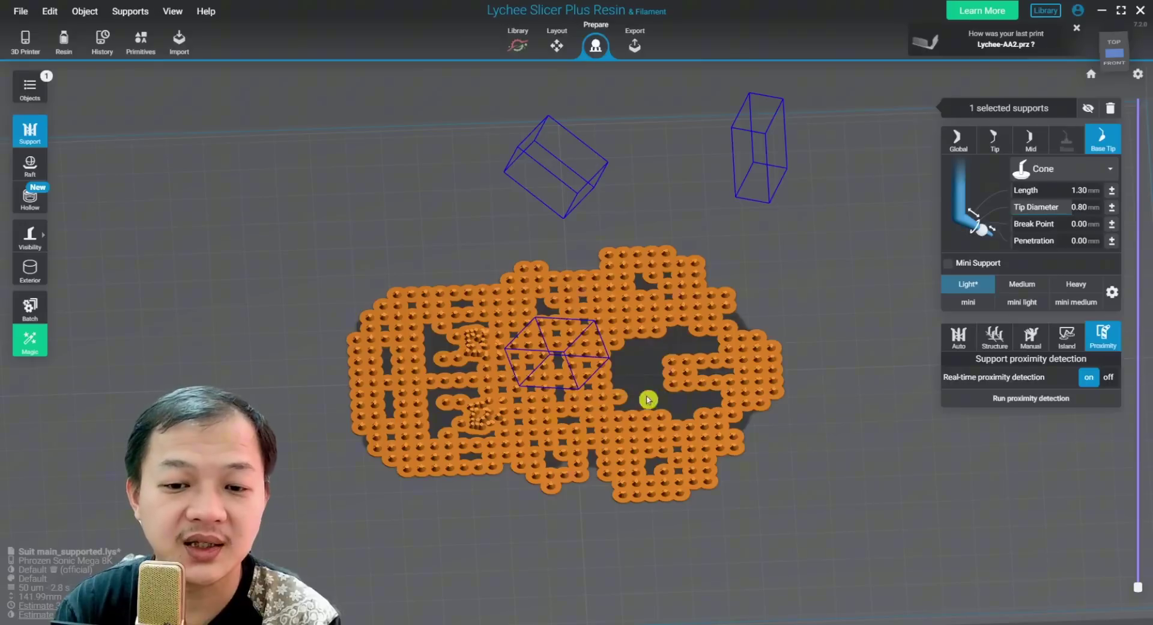
Add a Shape Wall raft beneath the supports with 0.50 mm thickness and a 1.00 mm wall
click(28, 166)
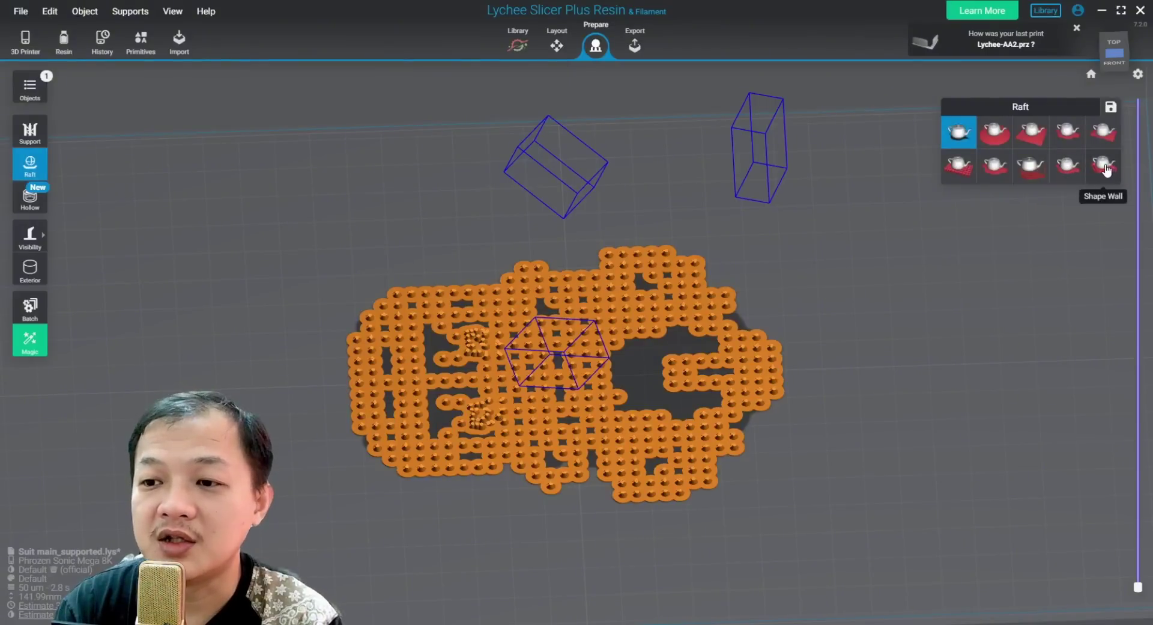
click(1105, 166)
click(1061, 247)
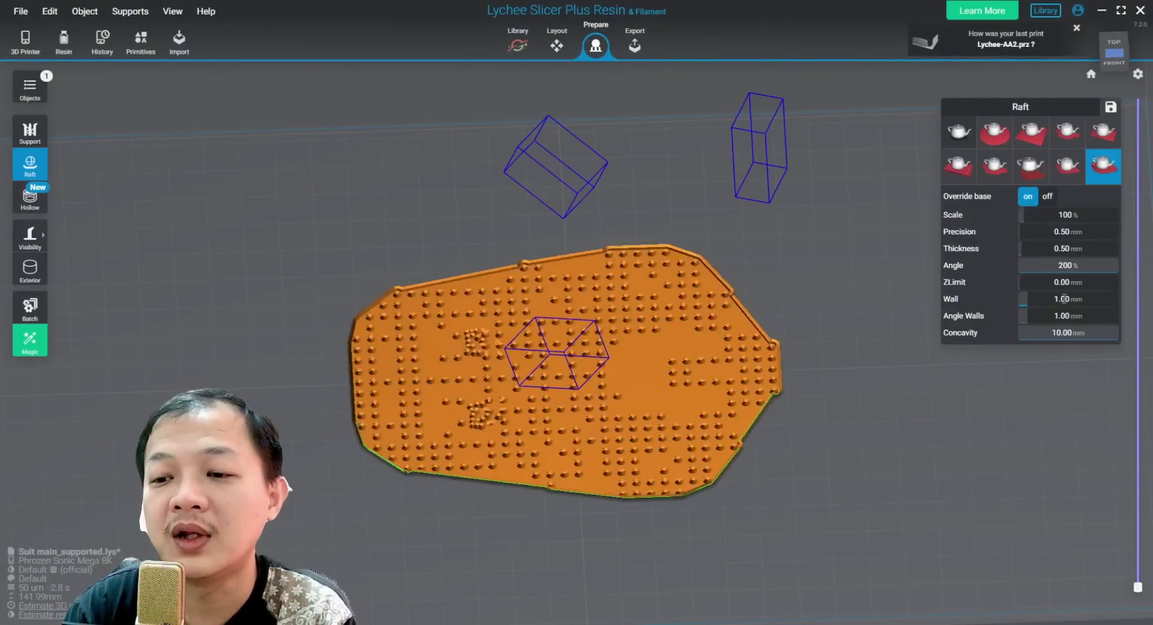
click(1065, 299)
scroll(860, 355, up, 3)
middle_drag(860, 356, 901, 352)
right_drag(902, 352, 865, 326)
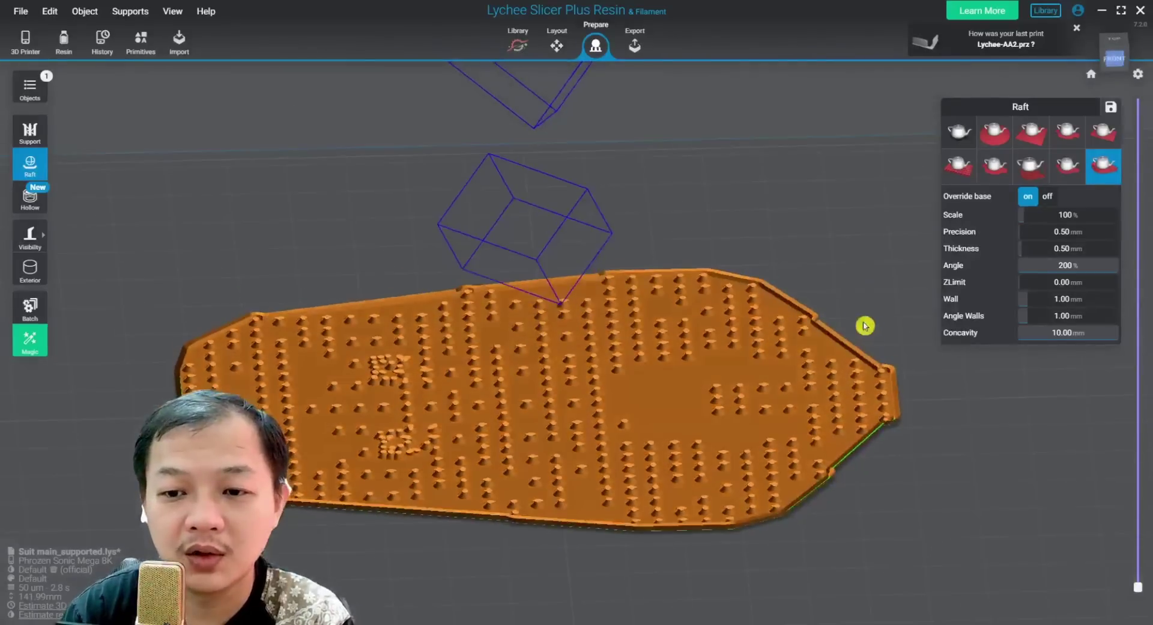
Set the raft's Wall and Angle Walls values to 0.00 mm and check its edge around the lowest layers
mouse_move(1137, 588)
mouse_down()
mouse_move(1136, 600)
mouse_move(1138, 586)
mouse_up()
drag(1067, 546, 983, 515)
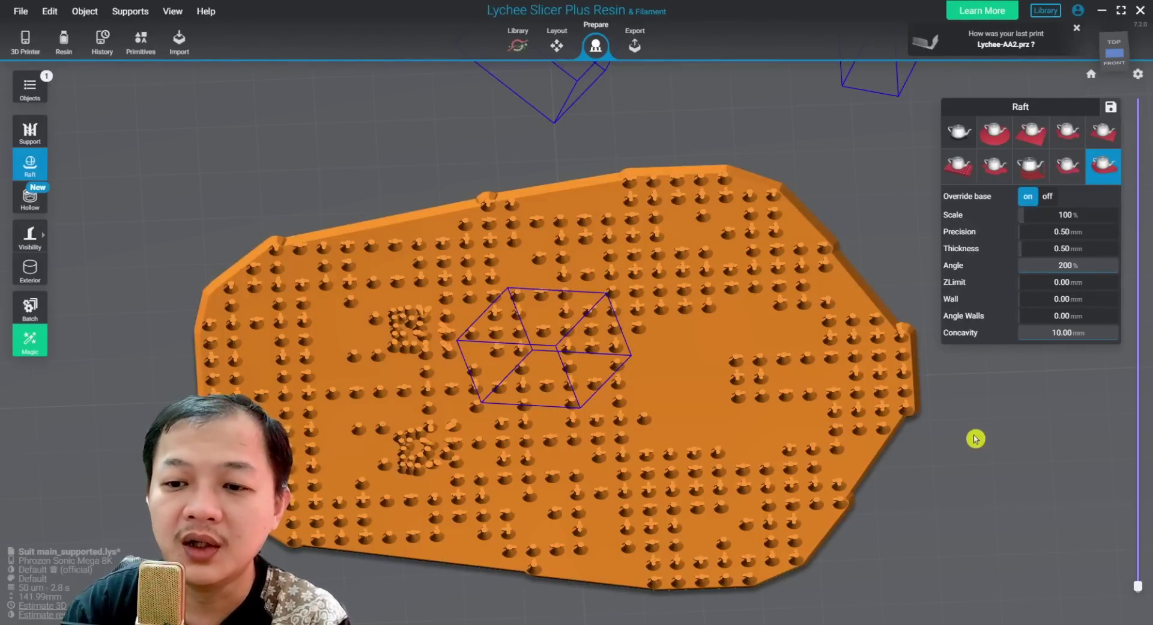
mouse_move(975, 438)
mouse_down()
mouse_move(945, 487)
mouse_move(945, 453)
mouse_move(969, 441)
mouse_up()
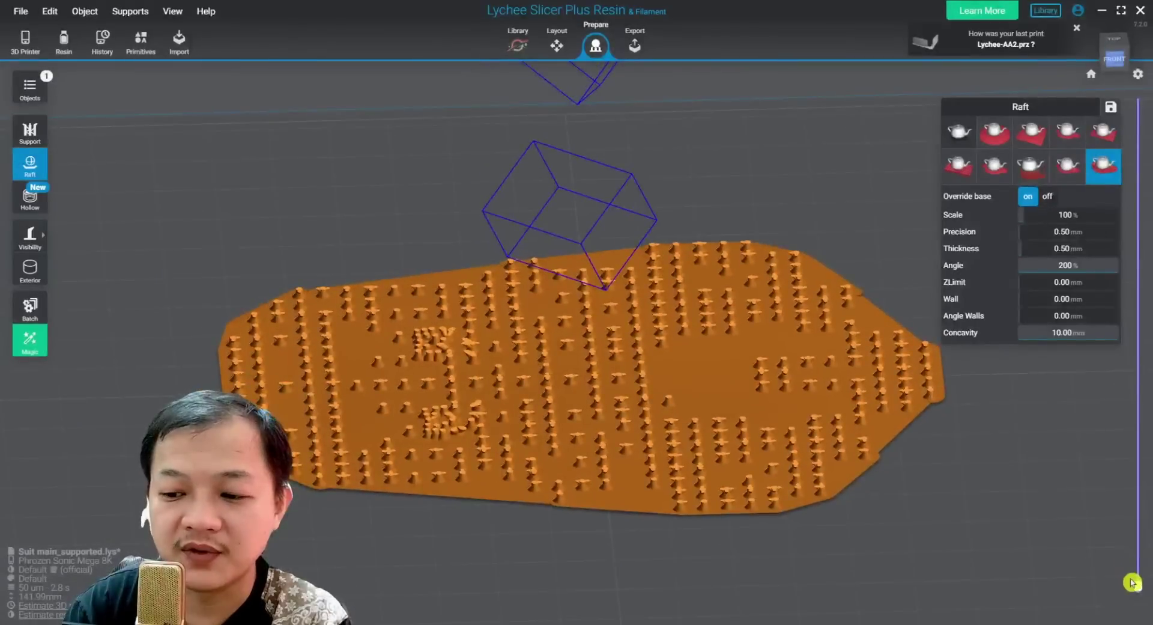
click(1138, 587)
drag(1140, 591, 1138, 586)
right_drag(929, 475, 911, 493)
drag(910, 494, 887, 504)
scroll(887, 505, down, 3)
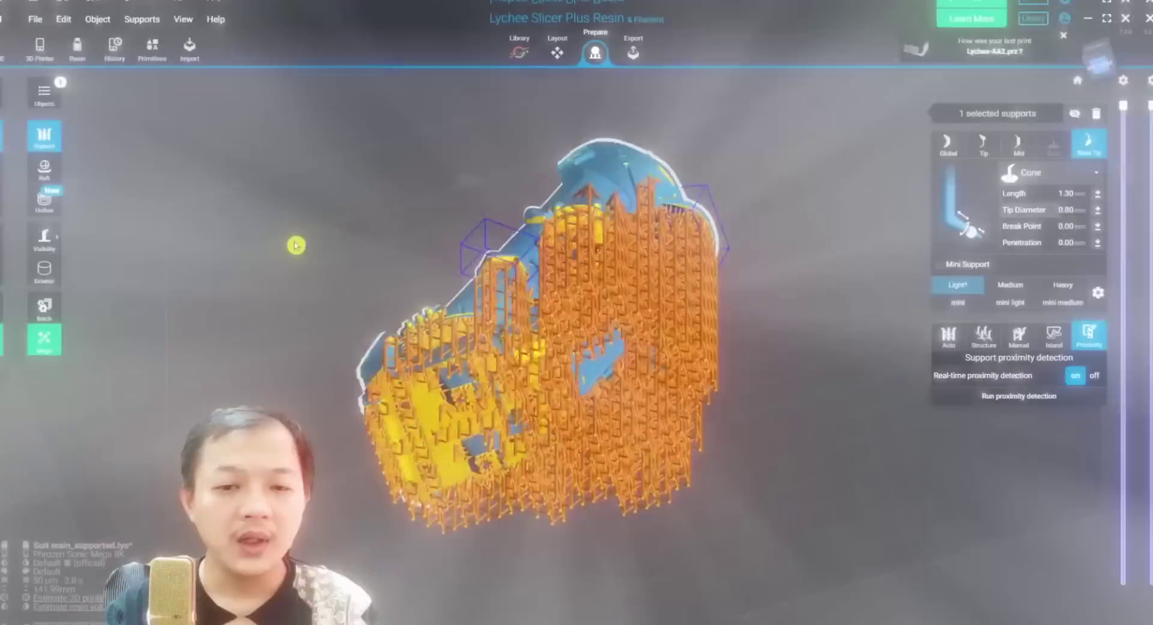
drag(296, 245, 494, 391)
scroll(496, 391, up, 5)
scroll(497, 391, down, 5)
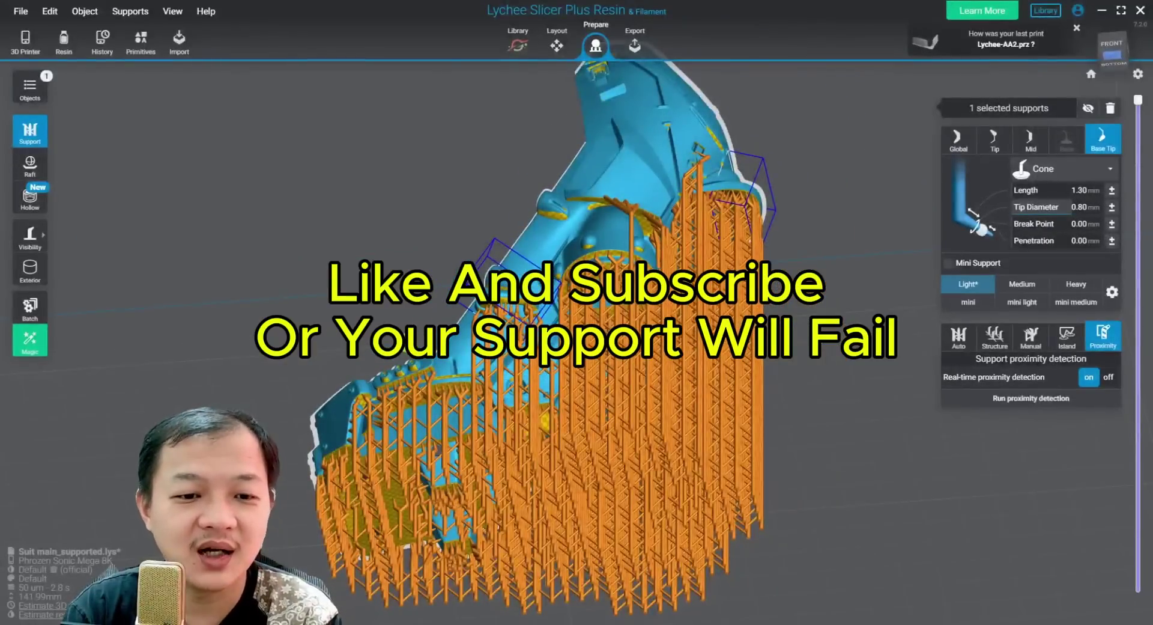
drag(375, 316, 474, 359)
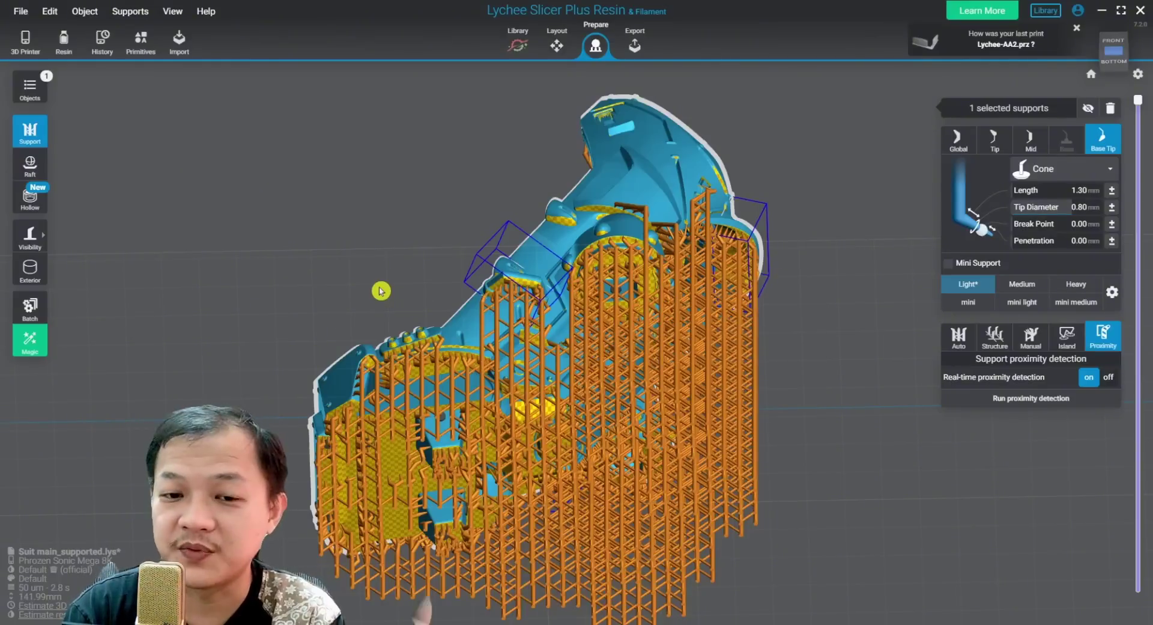
right_drag(396, 294, 374, 299)
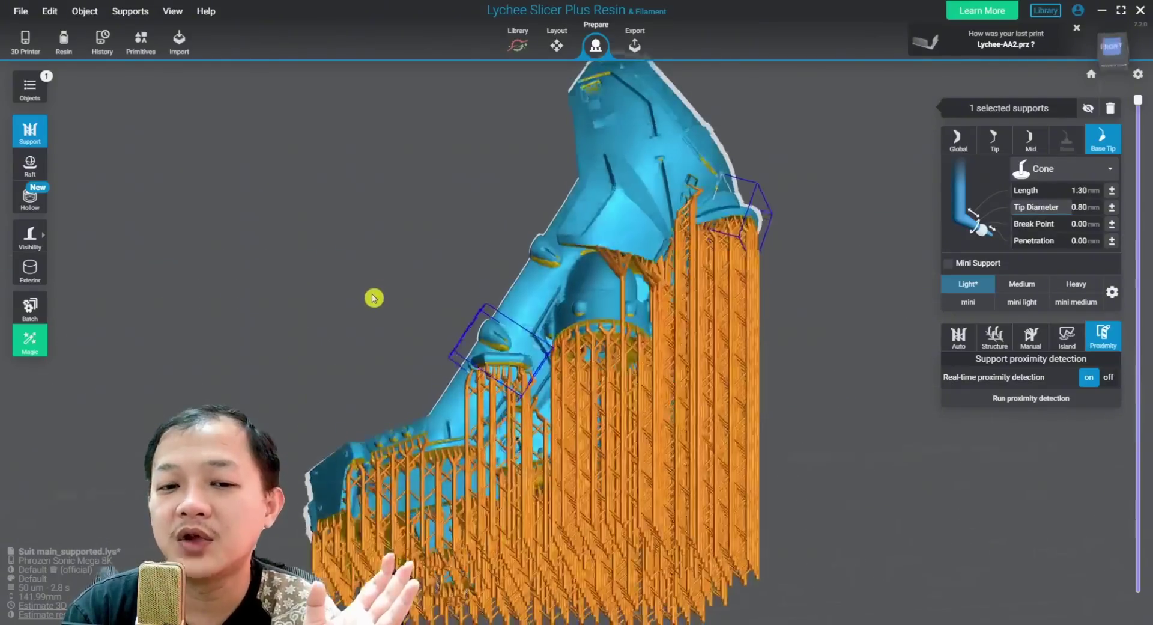